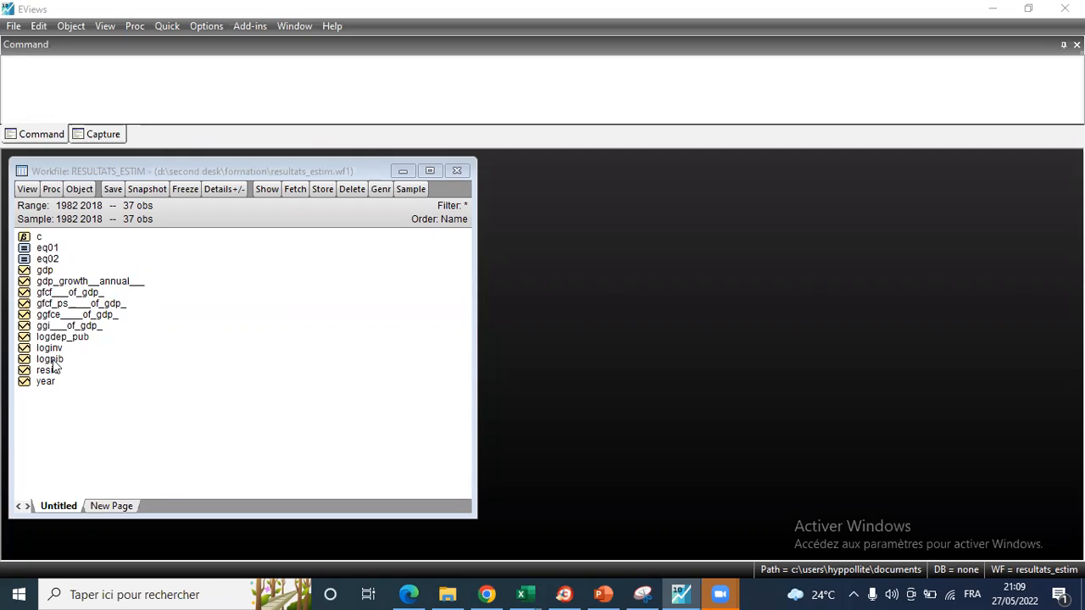
- Run an Augmented Dickey-Fuller unit root test on the logpib series in level with an intercept, and check its probability
double_click(55, 361)
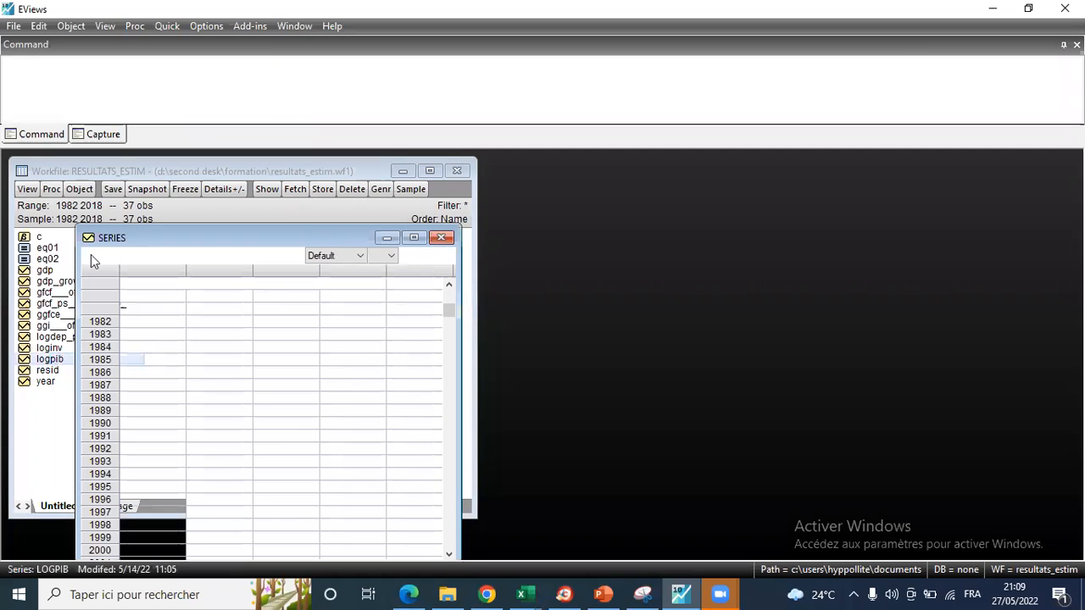
left_click(93, 256)
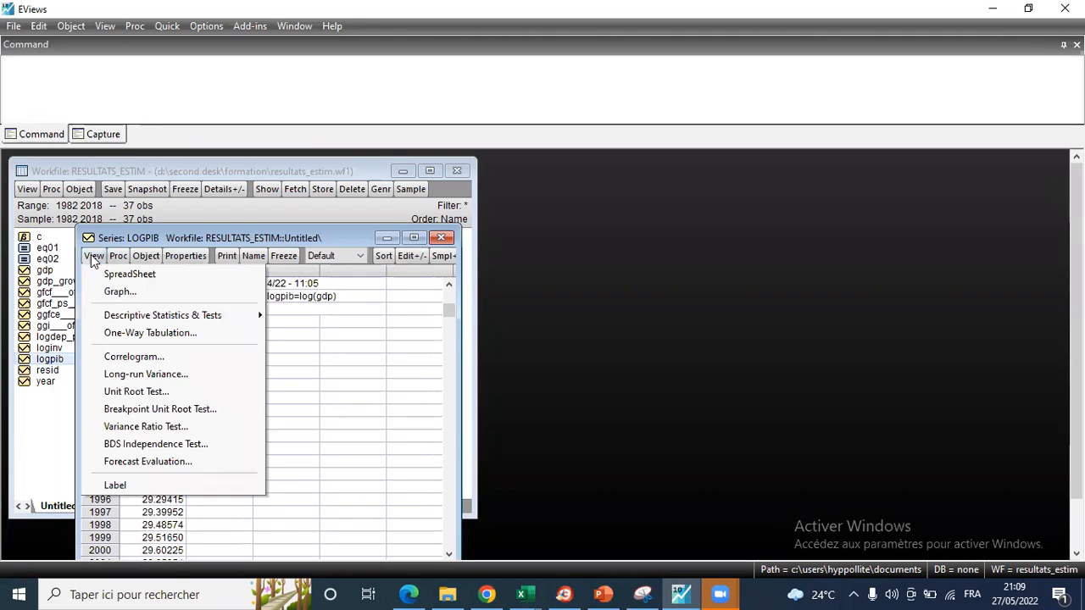
left_click(136, 391)
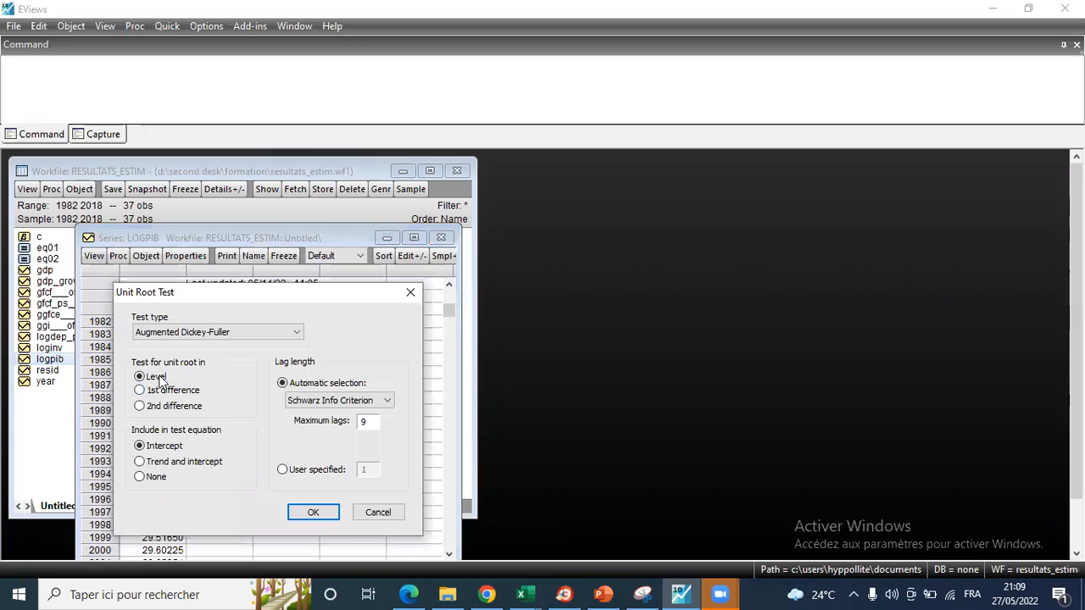
key("Return")
left_click(400, 364)
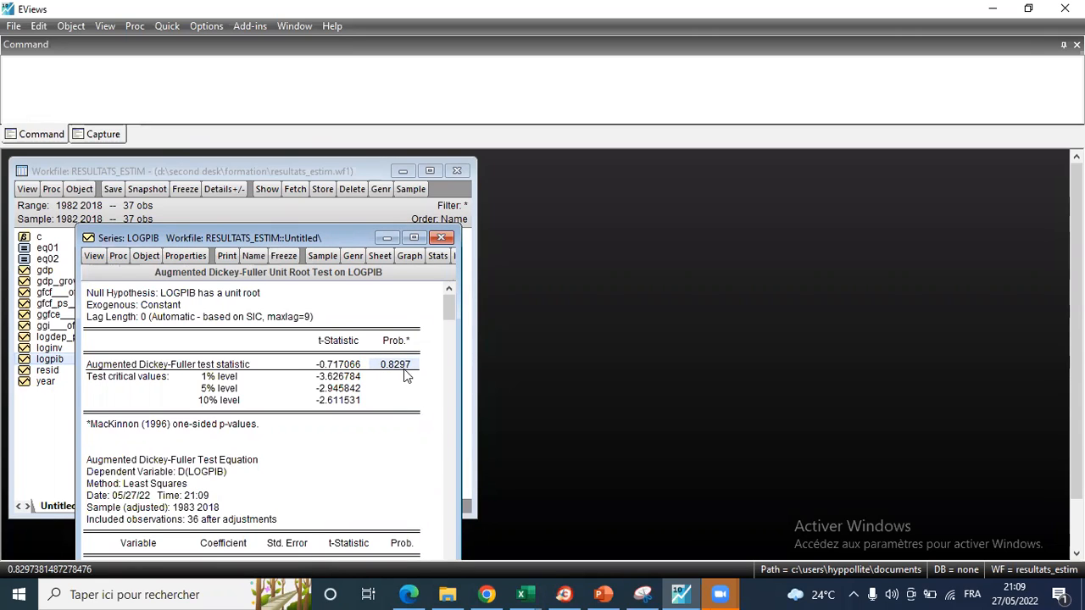
- Run the Augmented Dickey-Fuller test on the first difference of logpib with an intercept, and close the series
left_click(94, 256)
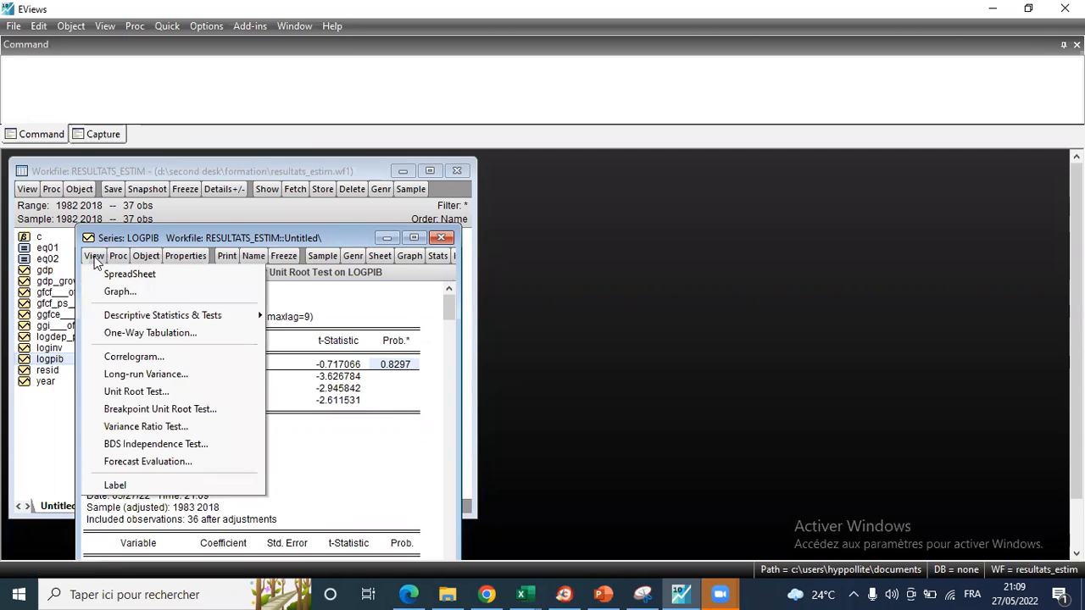
left_click(138, 392)
left_click(311, 513)
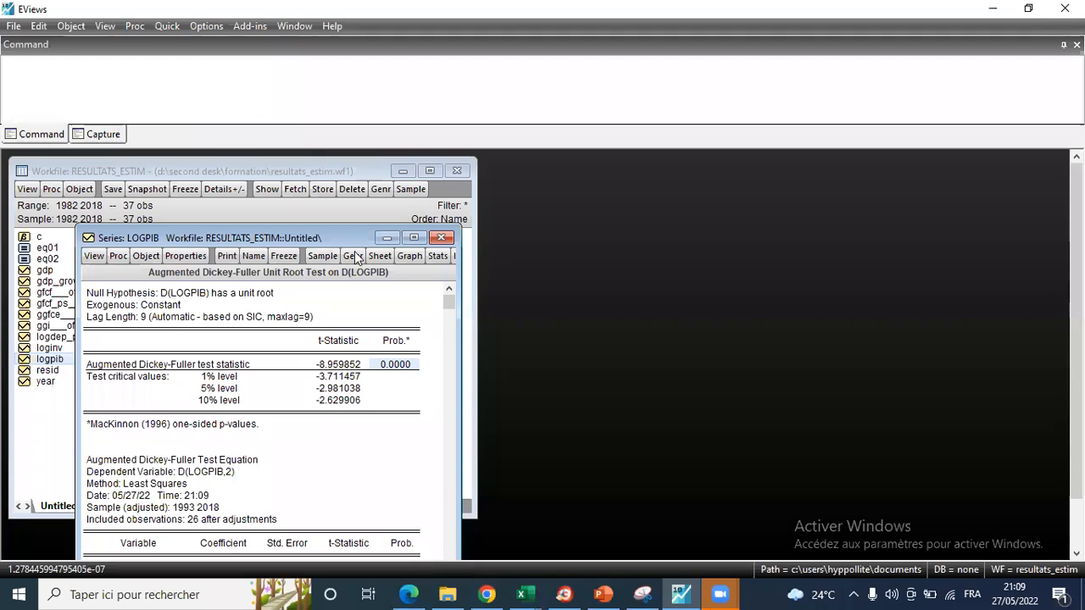
left_click(443, 238)
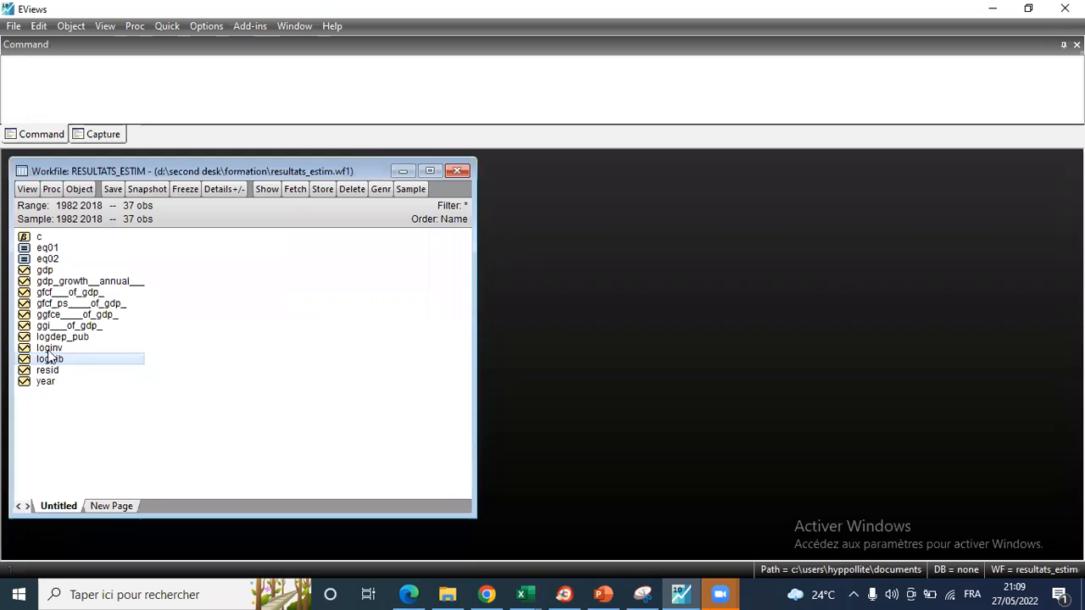
- Run an Augmented Dickey-Fuller unit root test on the gfcf___of_gdp_ series in level with an intercept
double_click(47, 292)
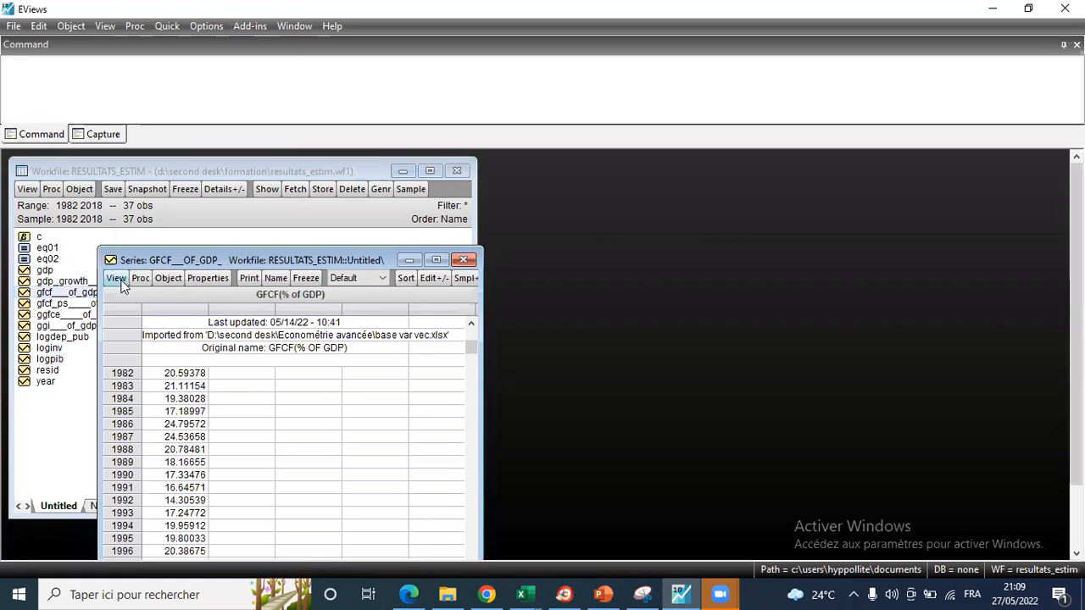
left_click(119, 280)
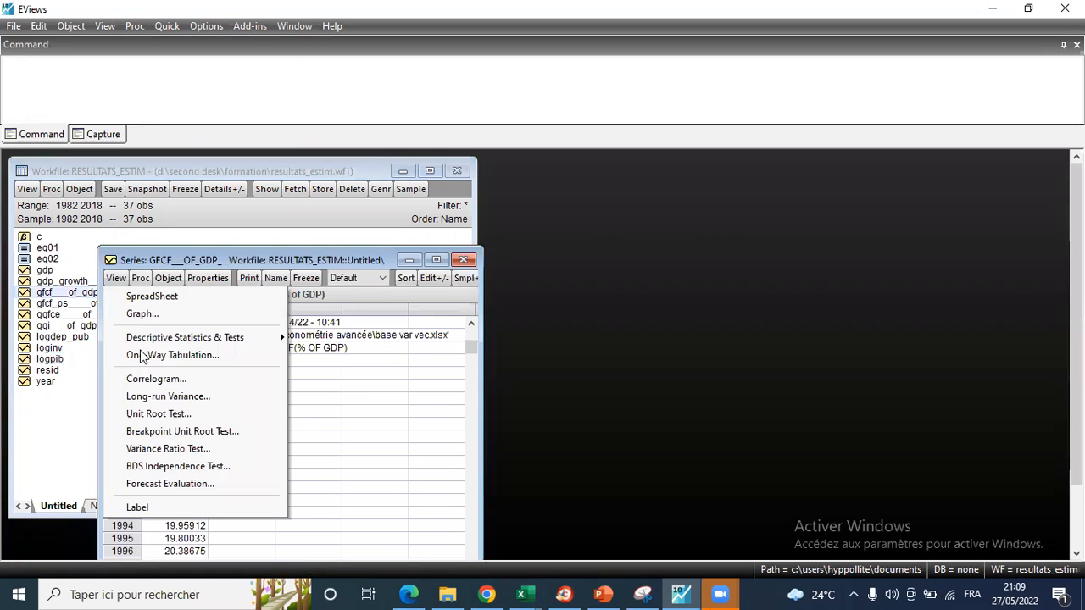
left_click(155, 412)
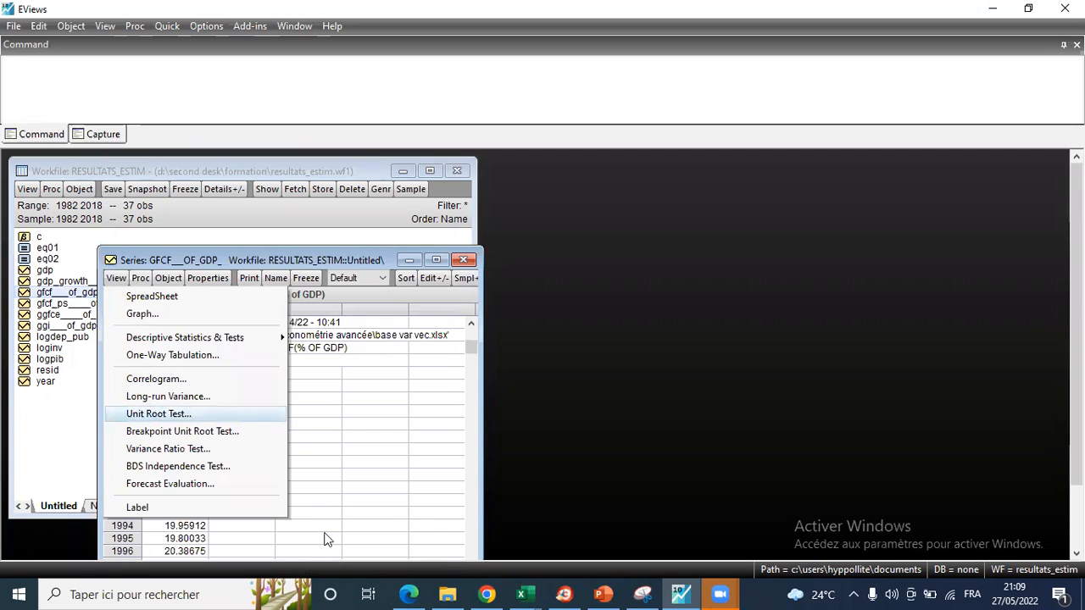
left_click(325, 533)
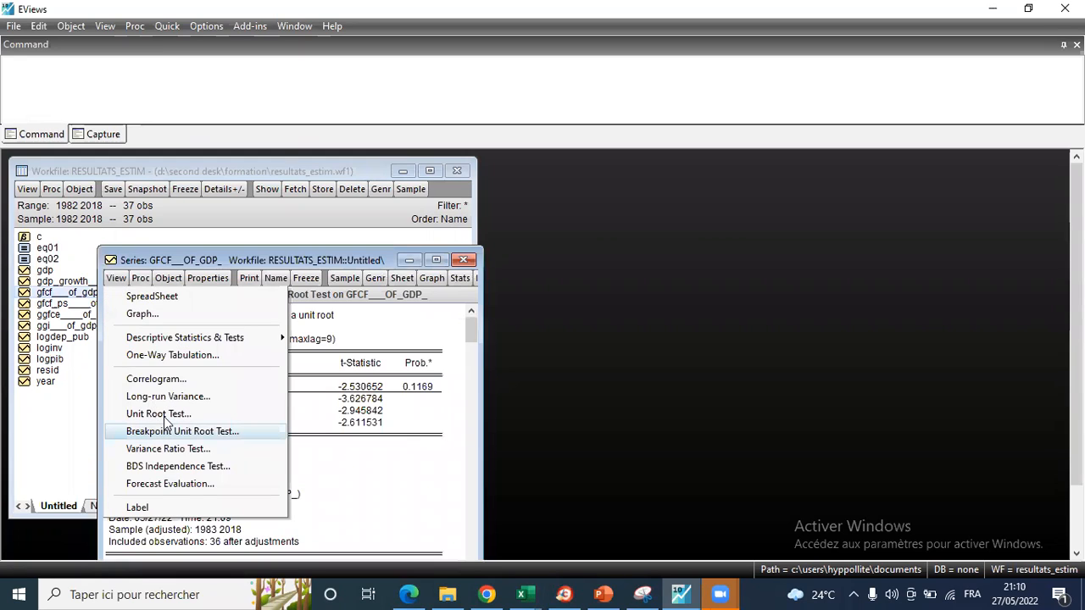
- Run the Augmented Dickey-Fuller test on the first difference of gfcf___of_gdp_, view the output enlarged, and close the series
left_click(166, 416)
left_click(170, 412)
left_click(336, 535)
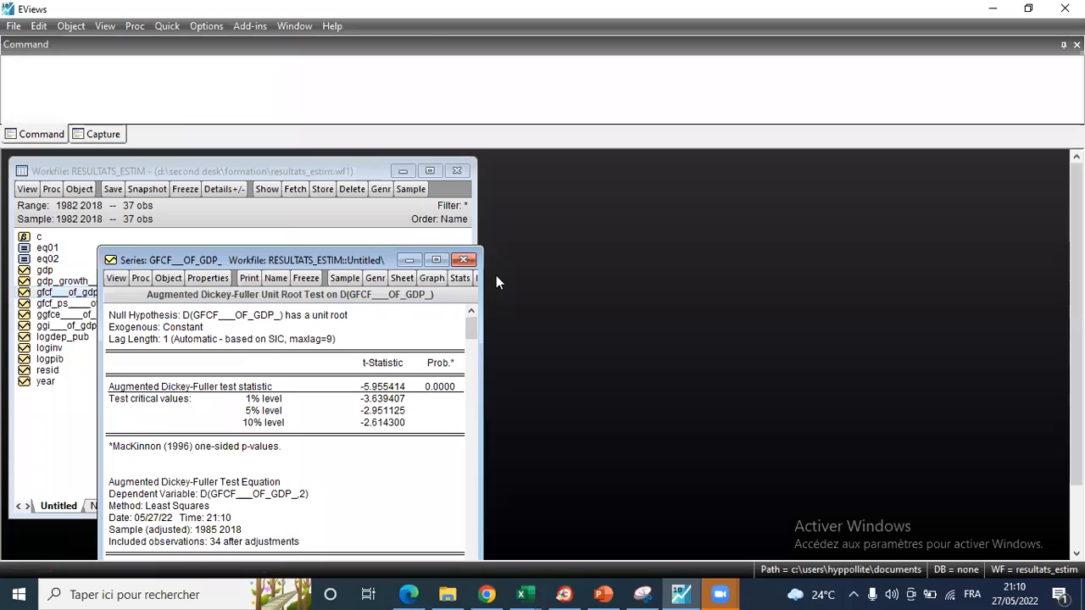
left_click(436, 260)
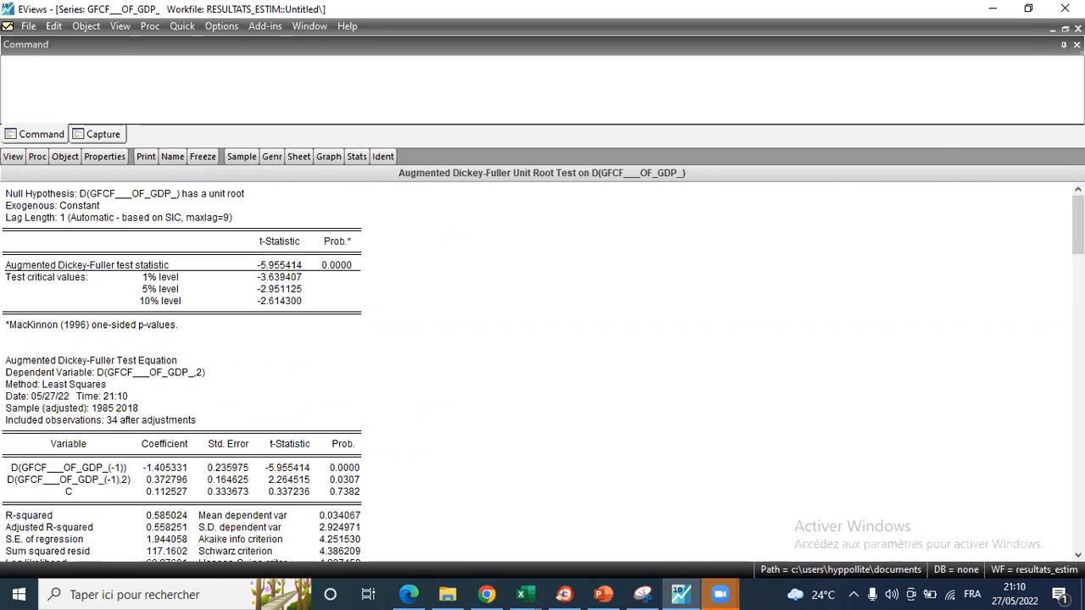
left_click(1064, 29)
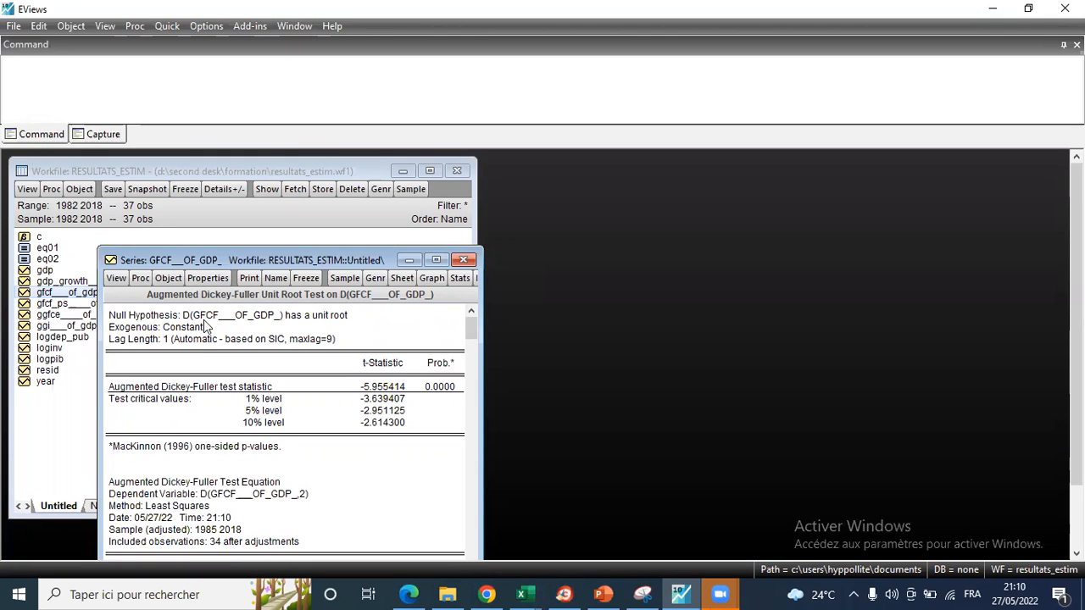
left_click(469, 259)
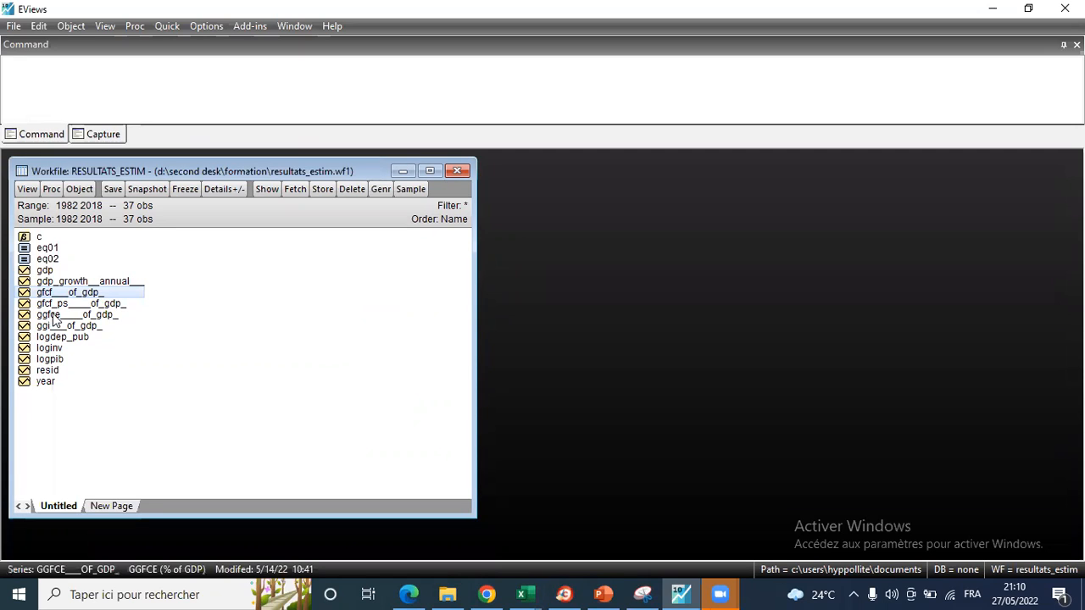
- Run an Augmented Dickey-Fuller unit root test on the GGFCE (% of GDP) series in level with an intercept, and close the series
double_click(166, 315)
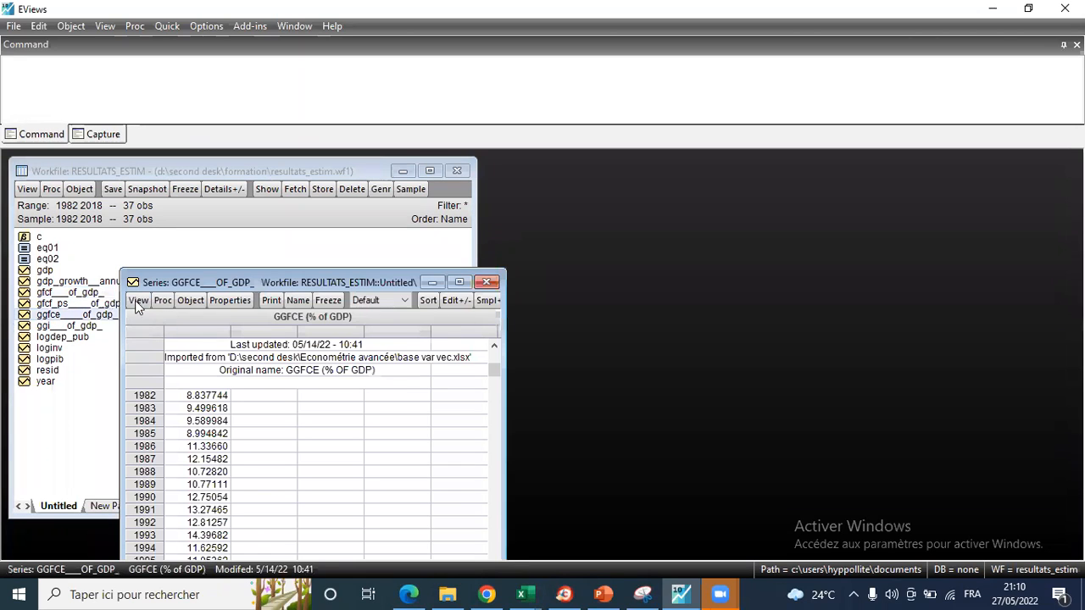
left_click(138, 300)
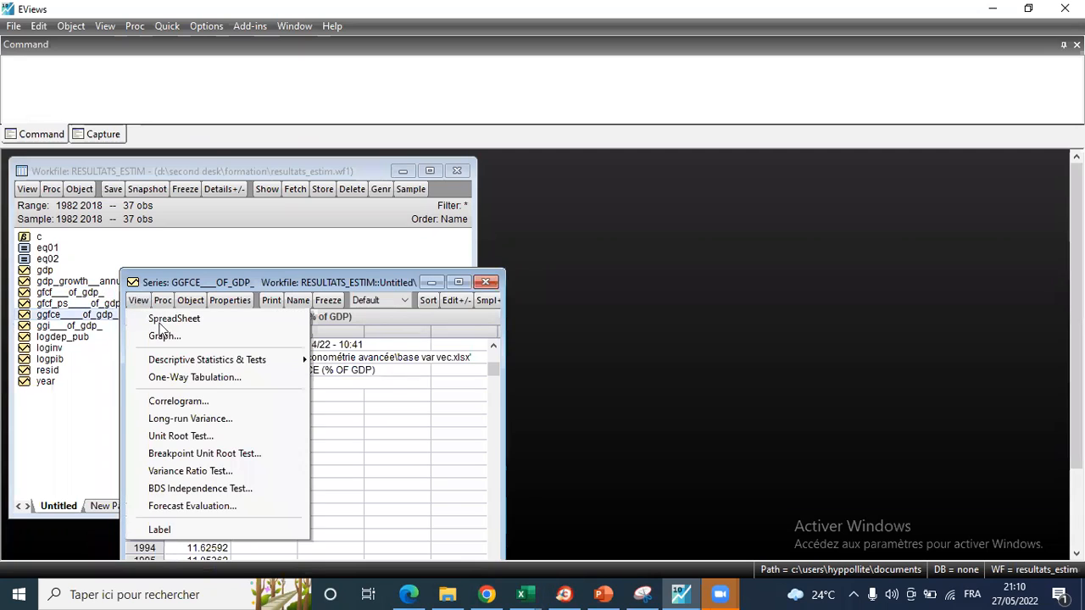
left_click(204, 453)
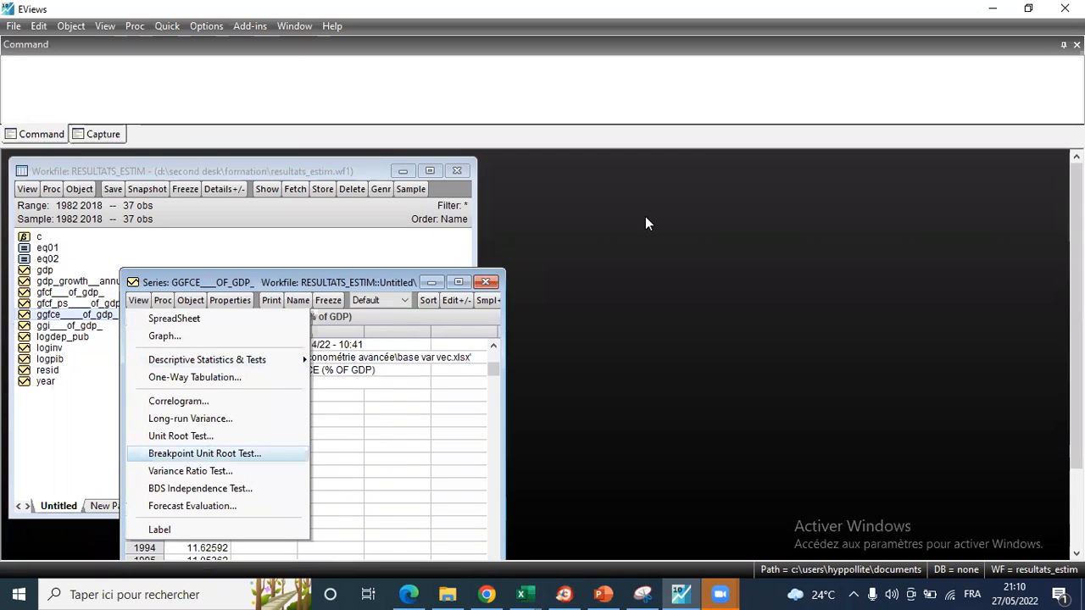
key("Escape")
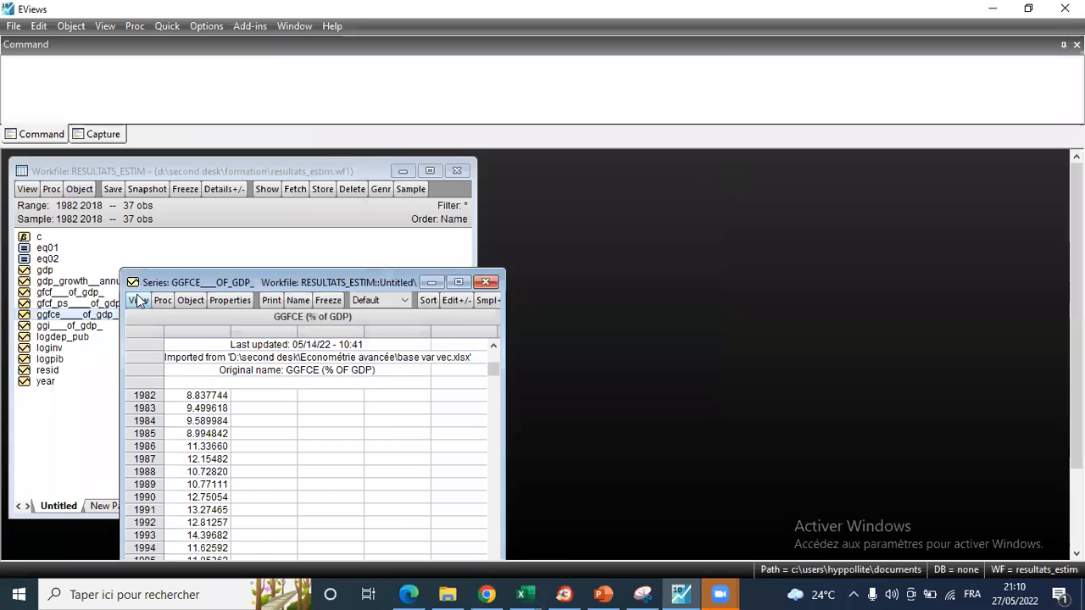
left_click(138, 301)
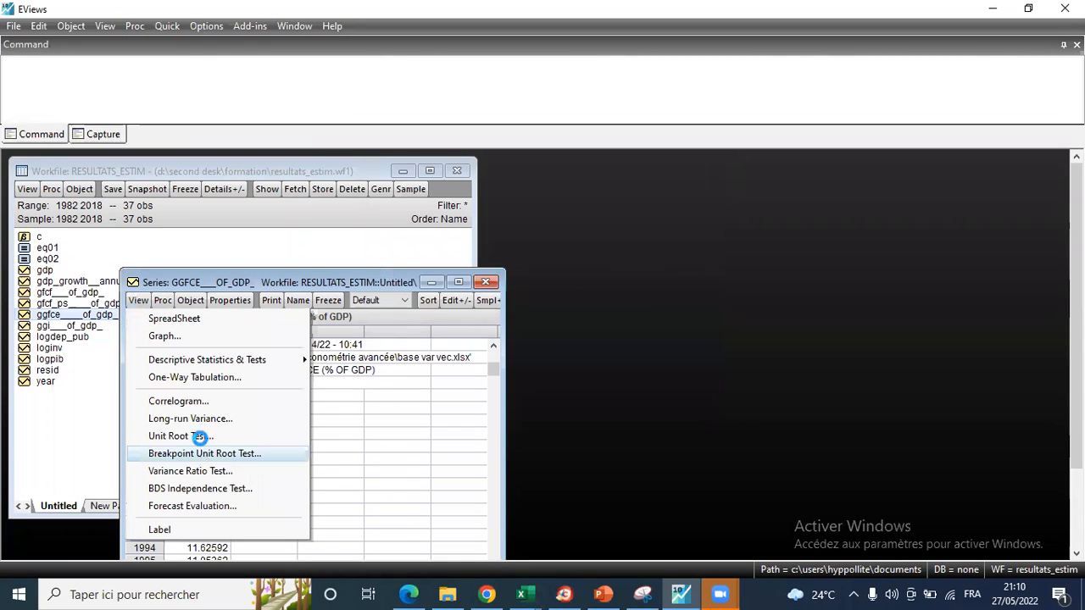
left_click(202, 437)
left_click(204, 412)
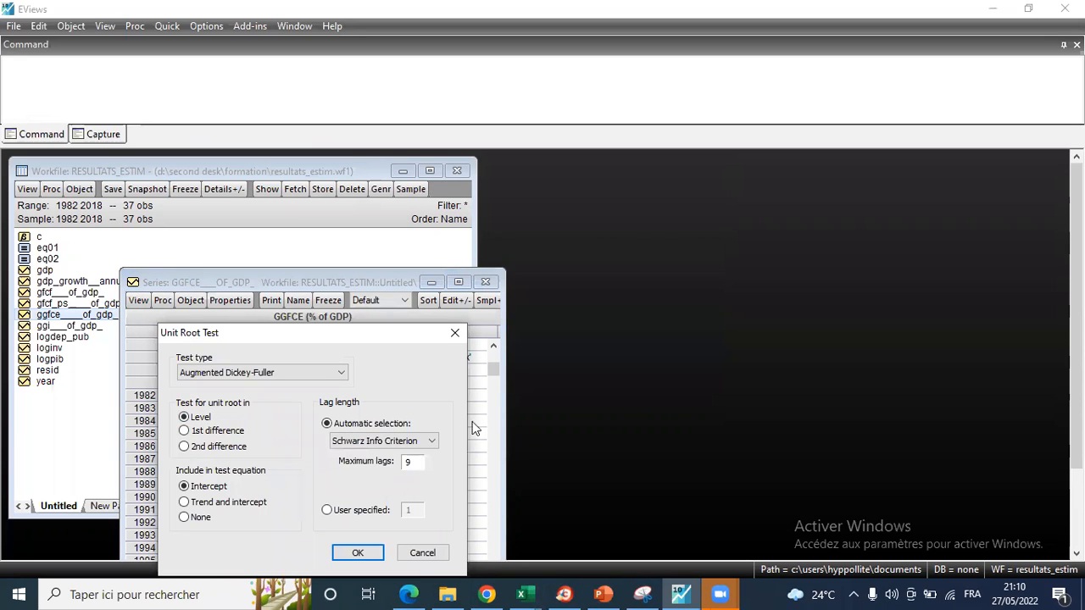
key("Return")
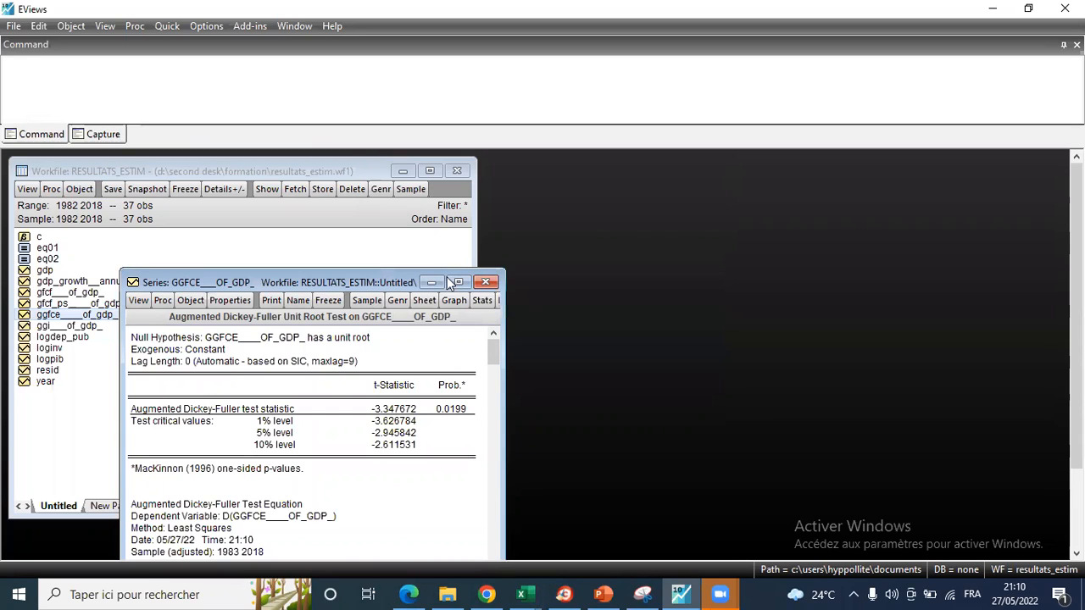
left_click(490, 286)
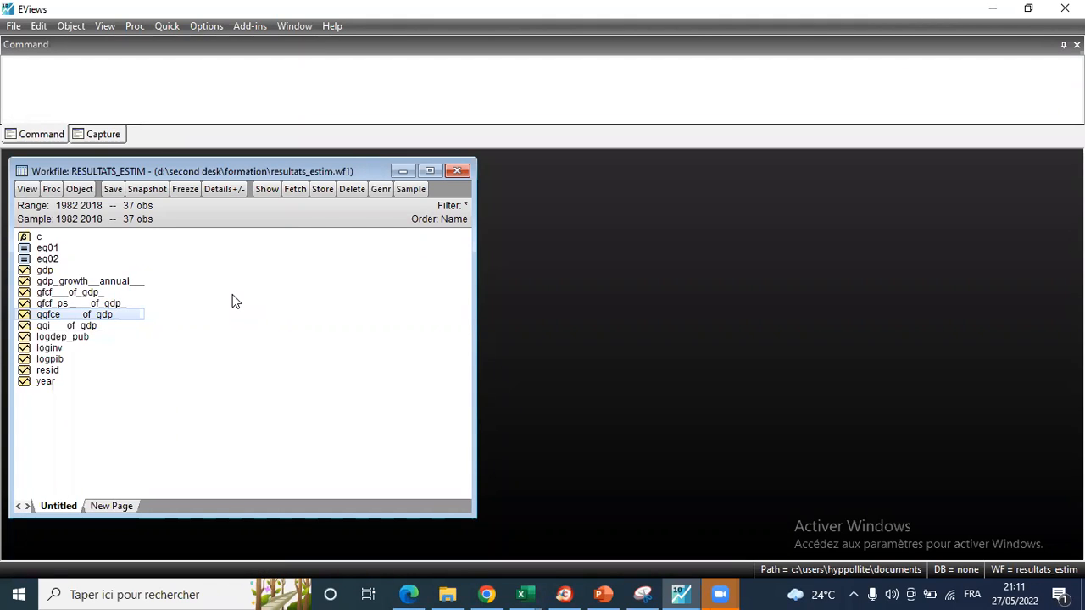
- Specify a new standard VAR with logpib and gfcf___of_gdp_ as the endogenous variables
left_click(167, 27)
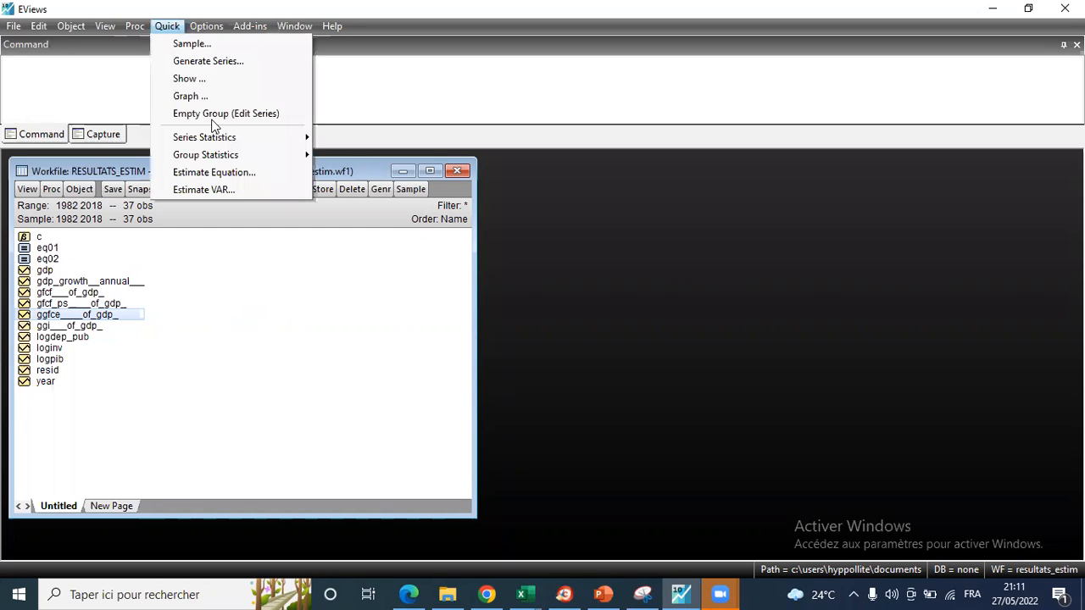
left_click(209, 191)
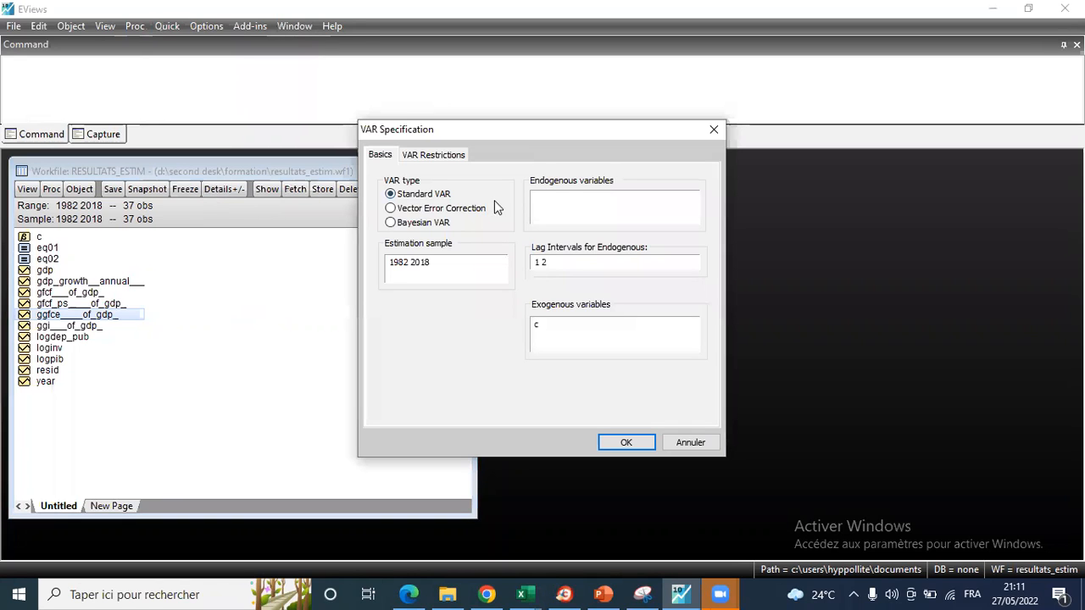
left_click(555, 197)
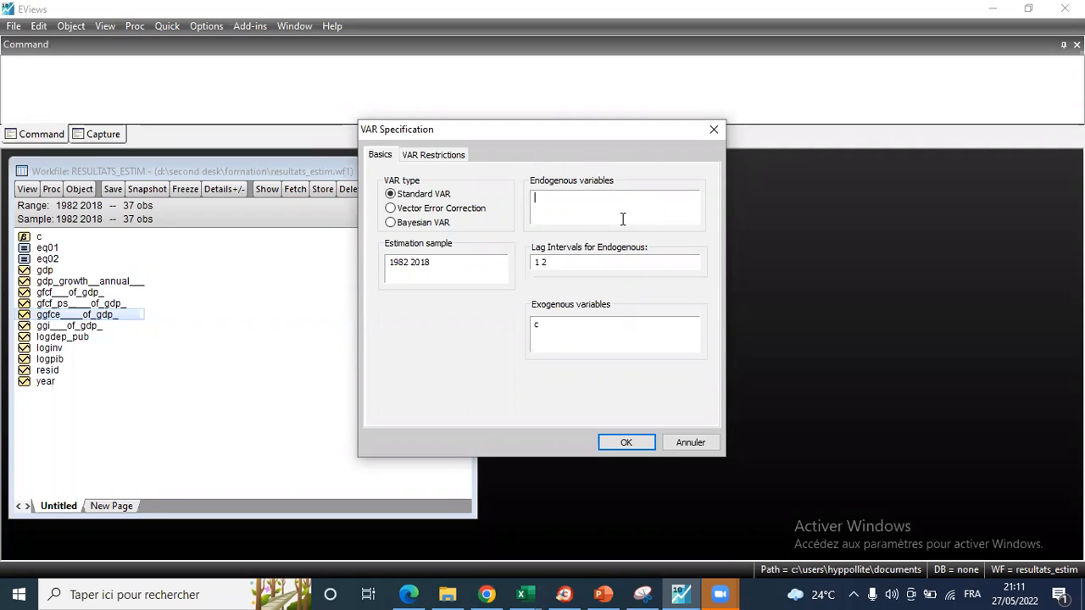
type("log")
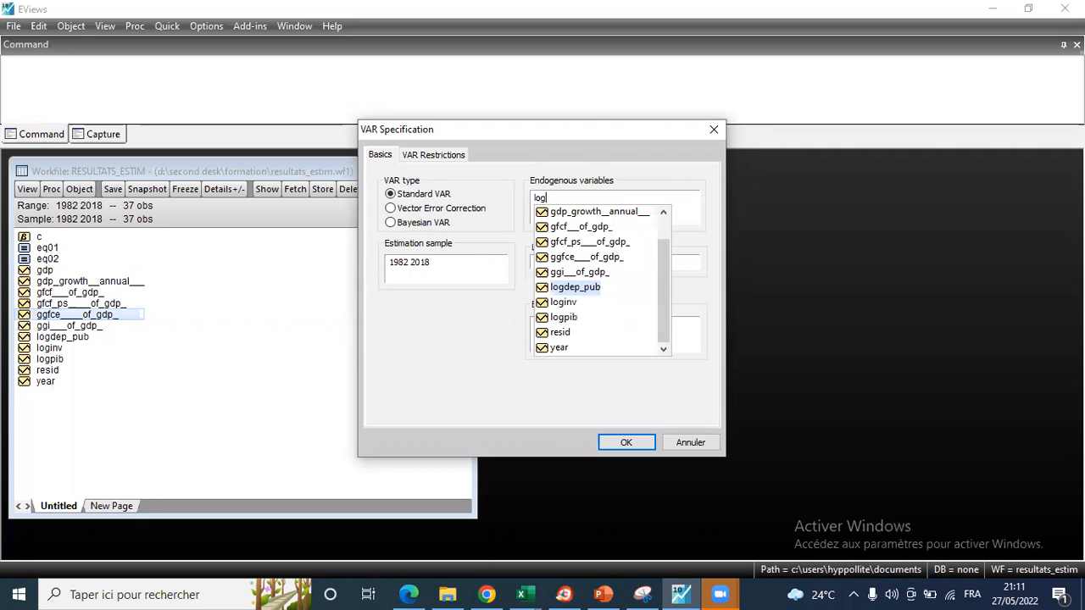
left_click(563, 318)
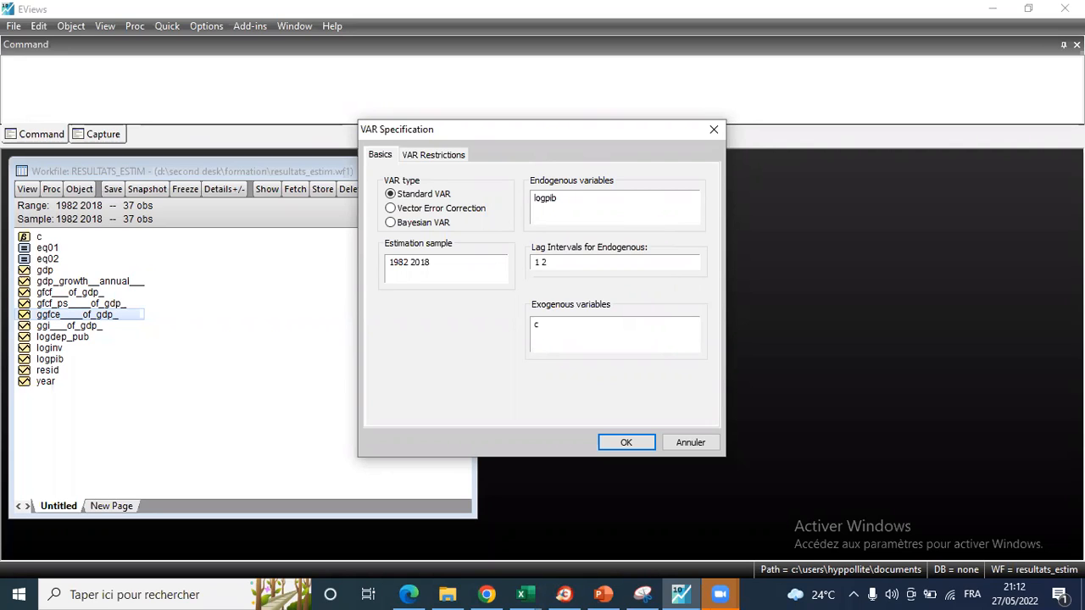
type("gfcf")
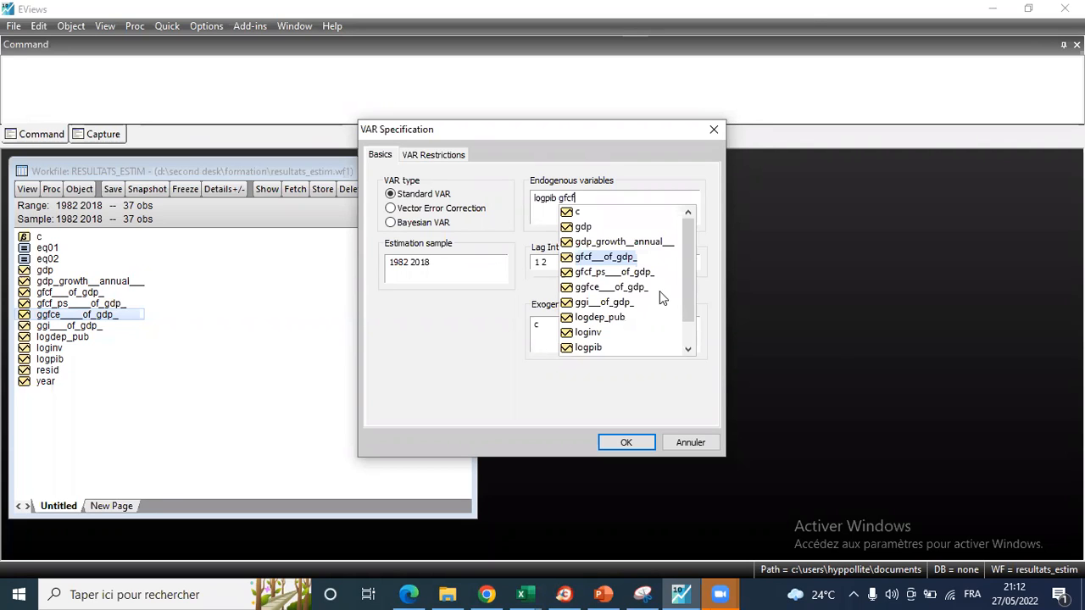
left_click(614, 259)
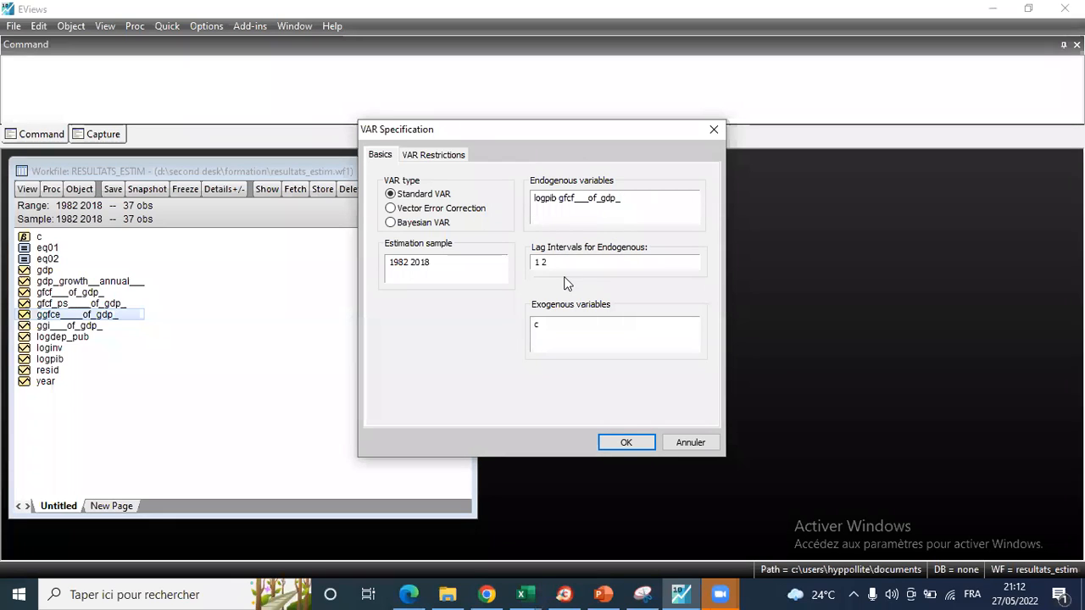
- Estimate the VAR with lag interval 1 2 on the 1982 2018 sample, and look through the estimates of the LOGPIB equation
left_click_drag(534, 262, 576, 259)
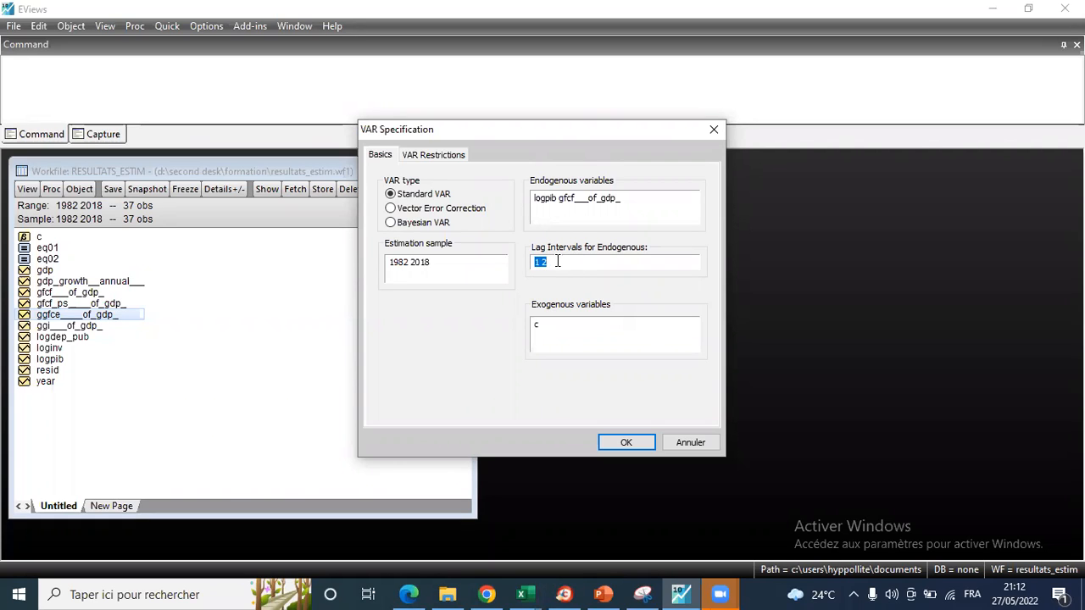
left_click(555, 269)
left_click(625, 443)
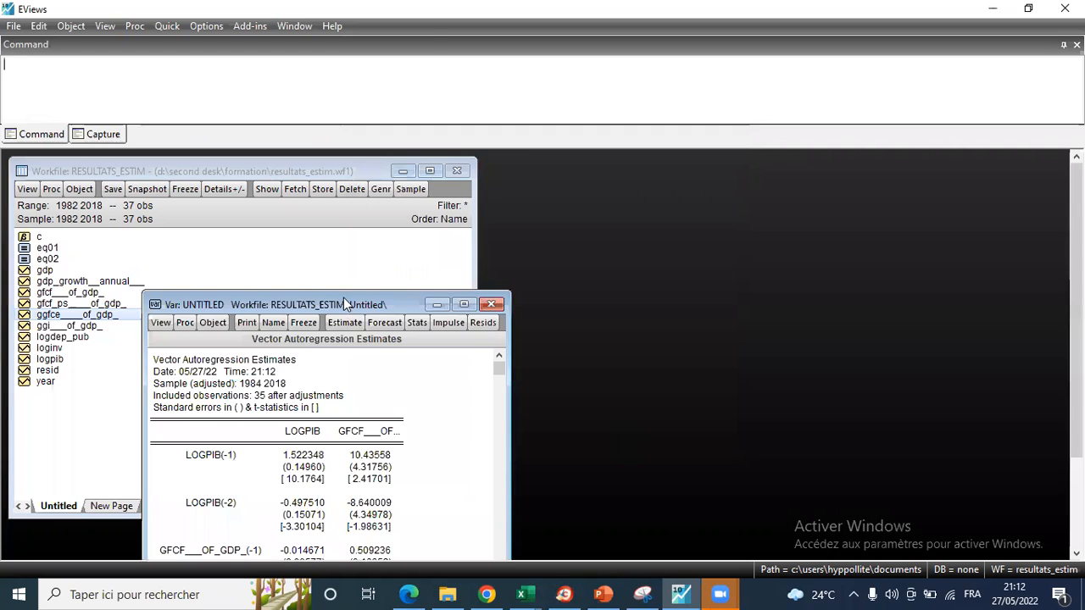
scroll(343, 320, "down", 1)
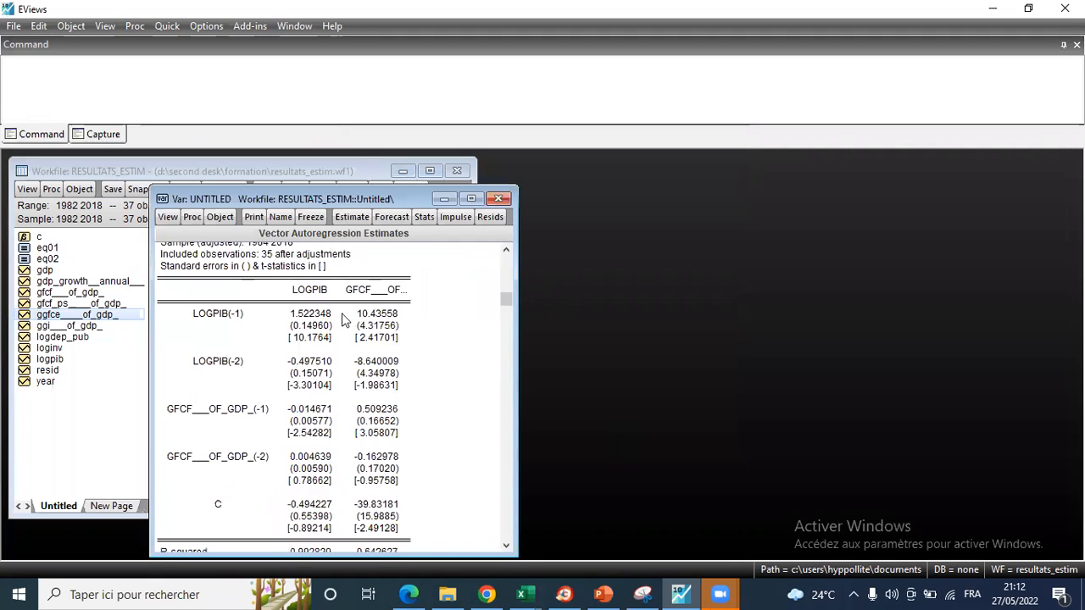
scroll(331, 350, "up", 1)
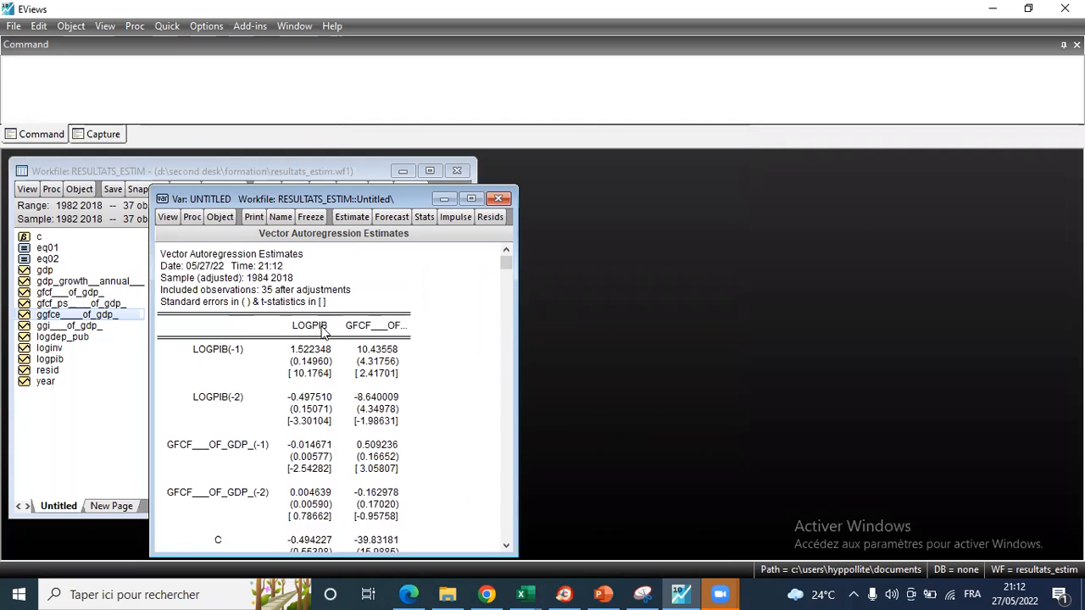
left_click(326, 332)
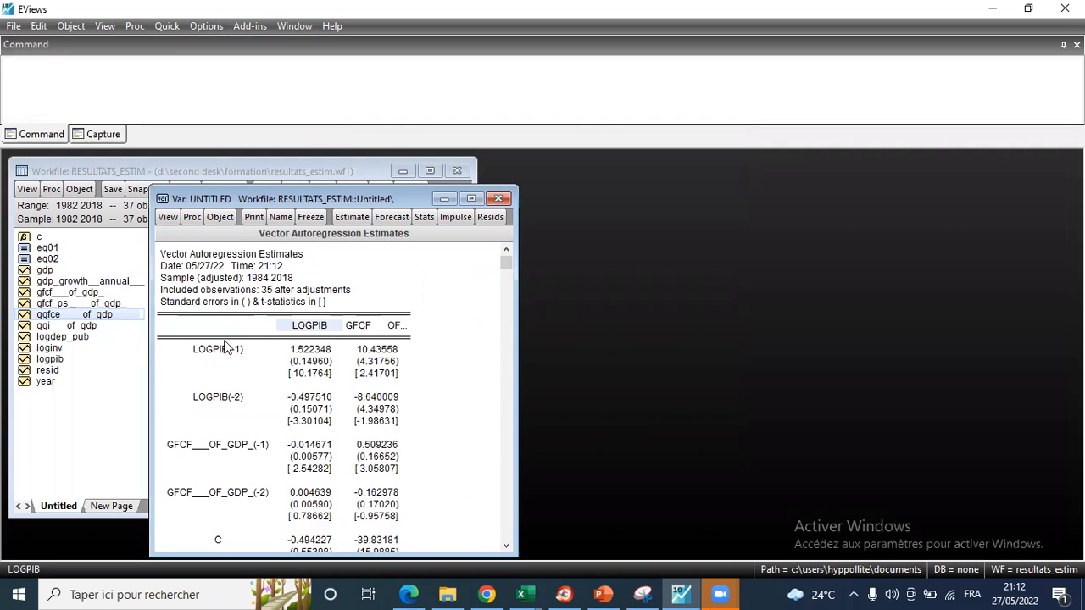
- Examine the VAR coefficients of LOGPIB(-1) and LOGPIB(-2) in the LOGPIB equation, the GFCF___OF_GDP_ terms and the R-squared values
left_click(294, 355)
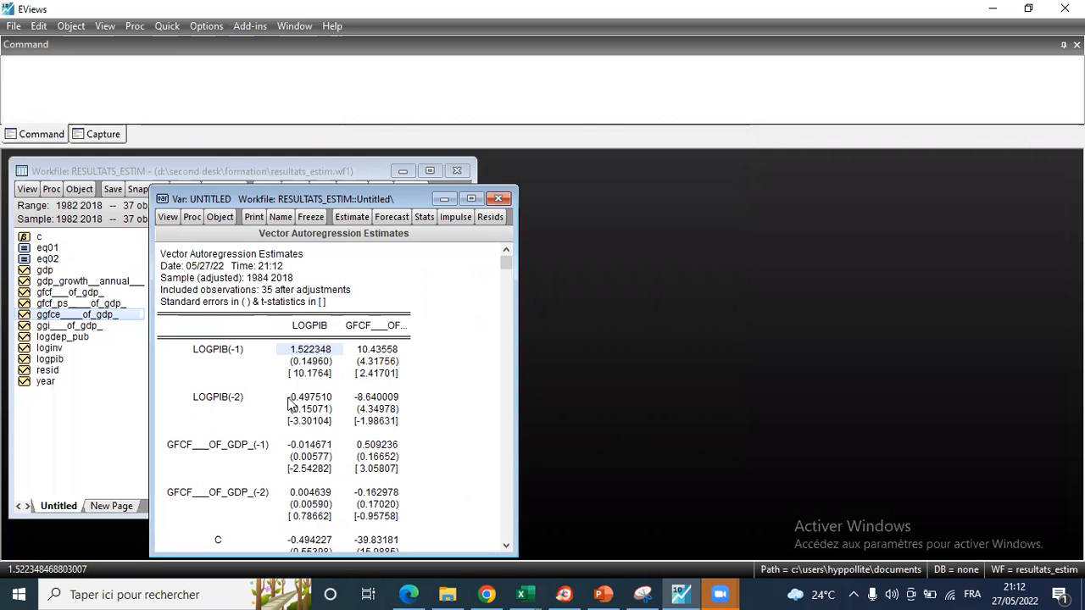
left_click(329, 398)
scroll(287, 425, "down", 1)
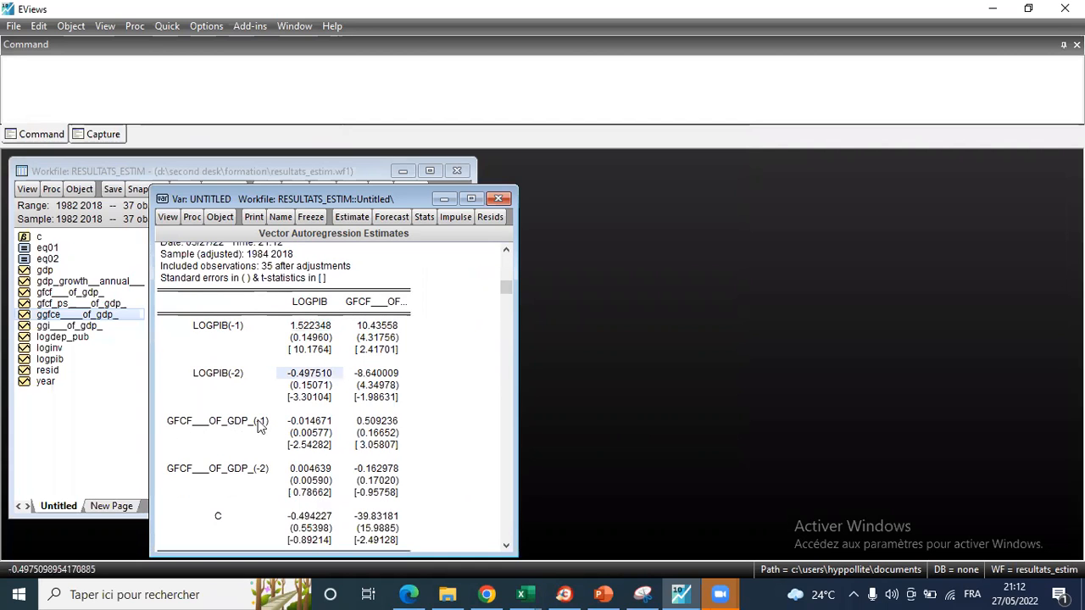
scroll(297, 428, "down", 3)
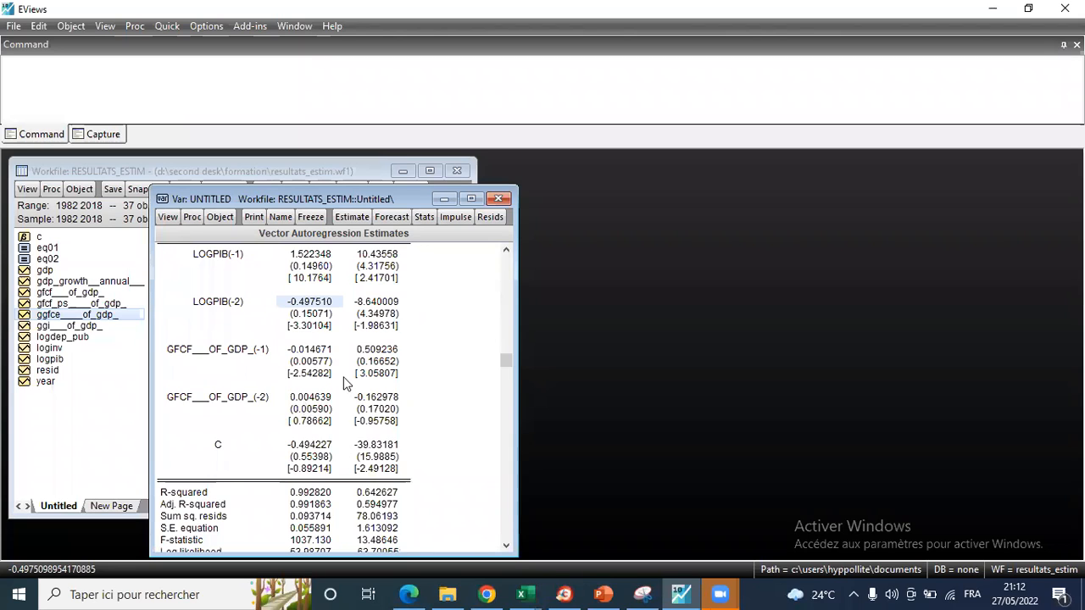
scroll(345, 384, "up", 3)
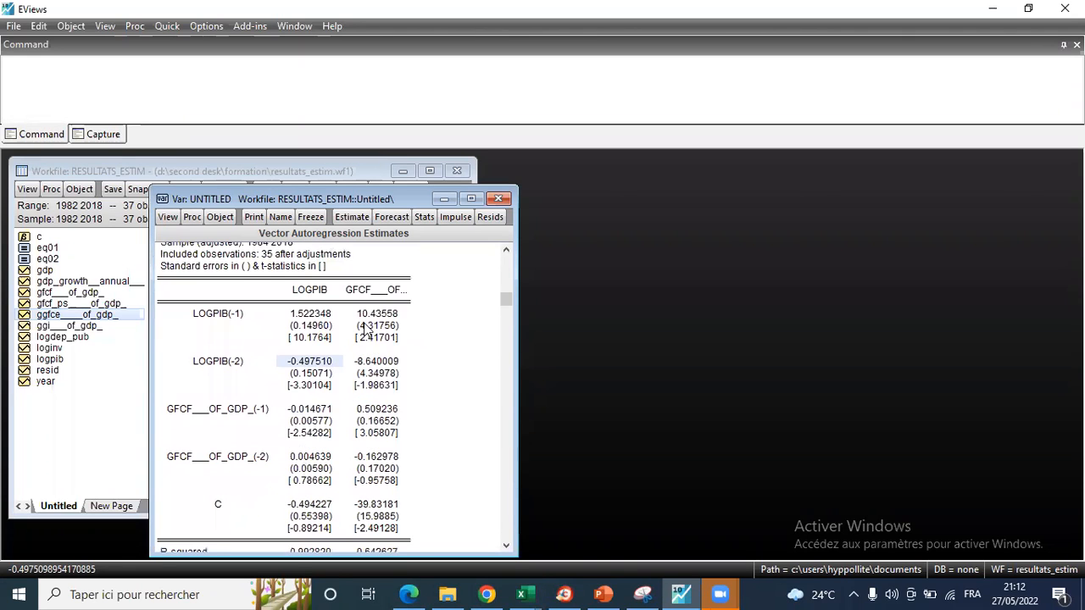
scroll(360, 321, "down", 6)
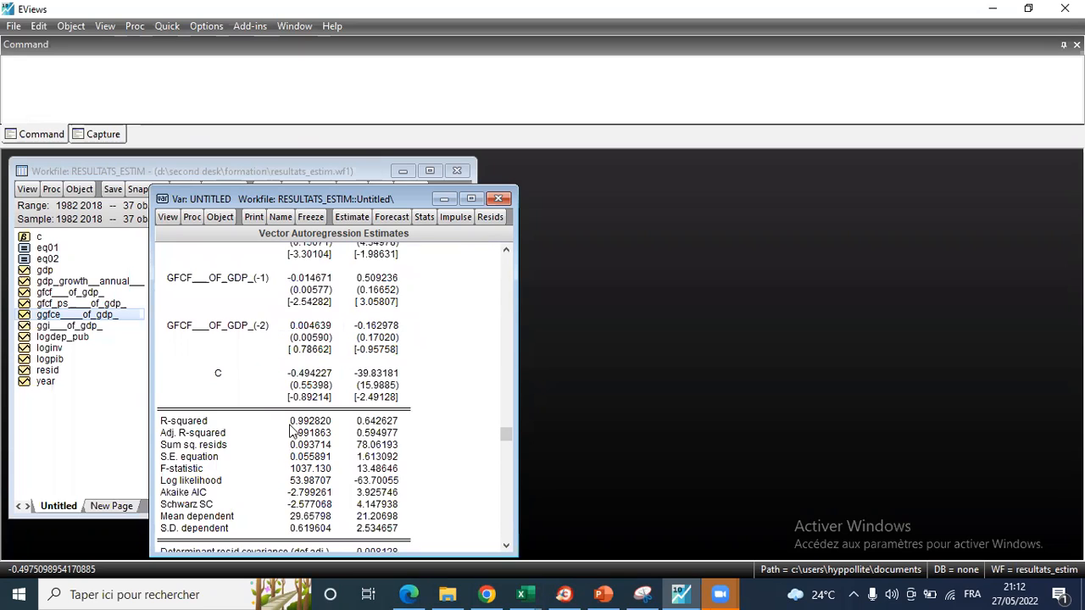
left_click(331, 424)
scroll(331, 424, "up", 8)
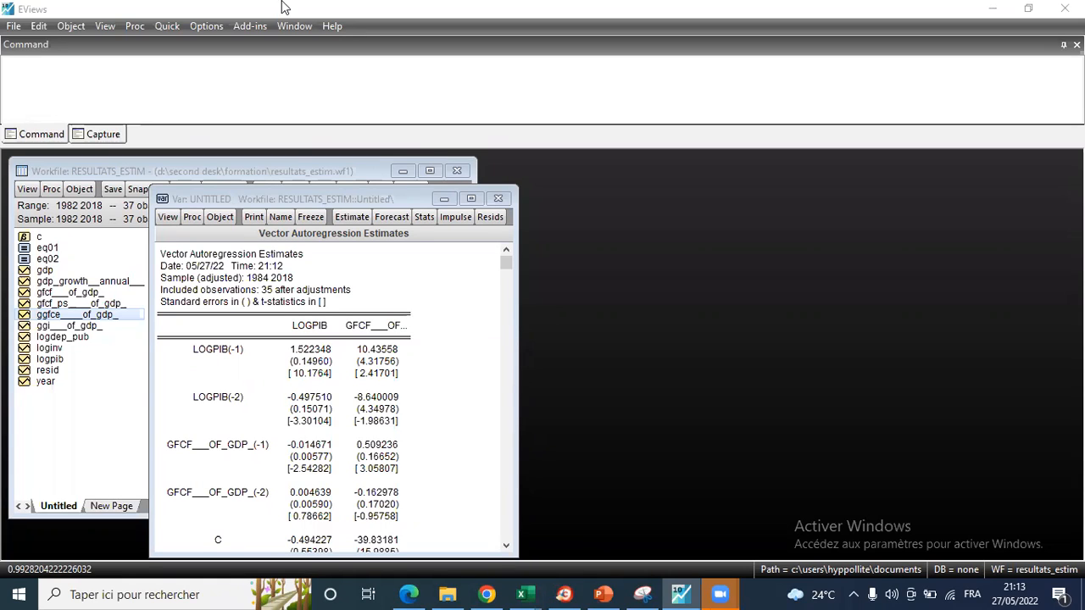
left_click(167, 222)
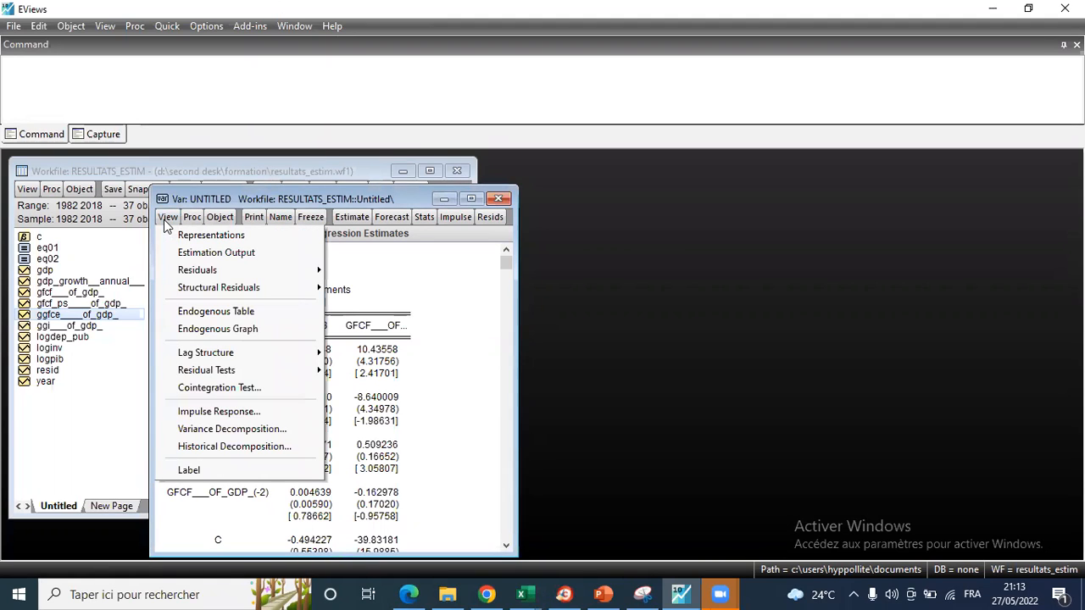
left_click(205, 203)
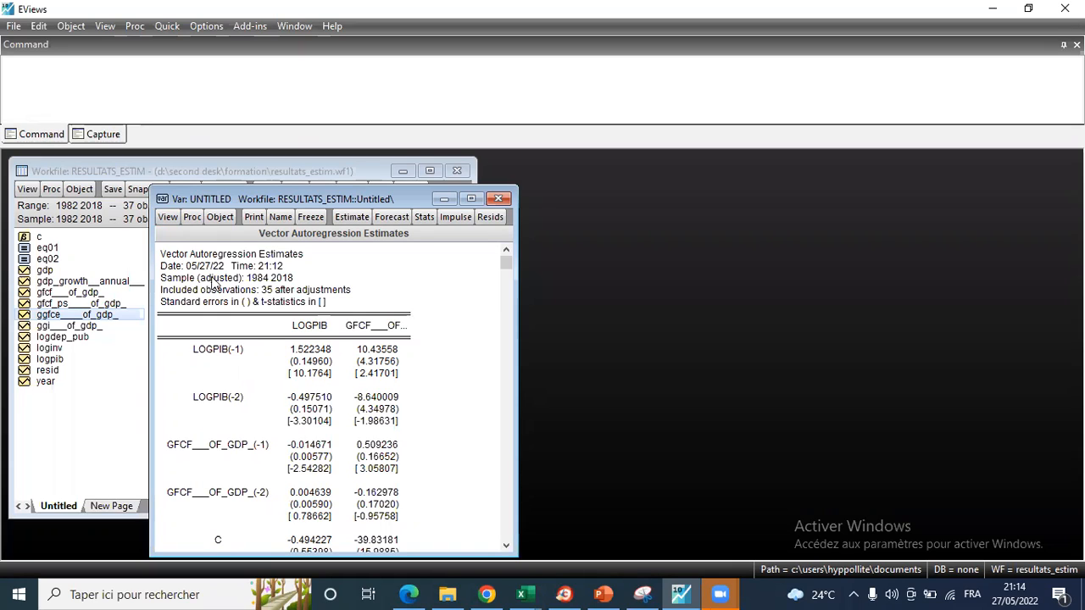
- Try to put logpib in first difference in the VAR specification, restore it in level, and re-estimate the VAR
left_click(351, 216)
left_click(349, 285)
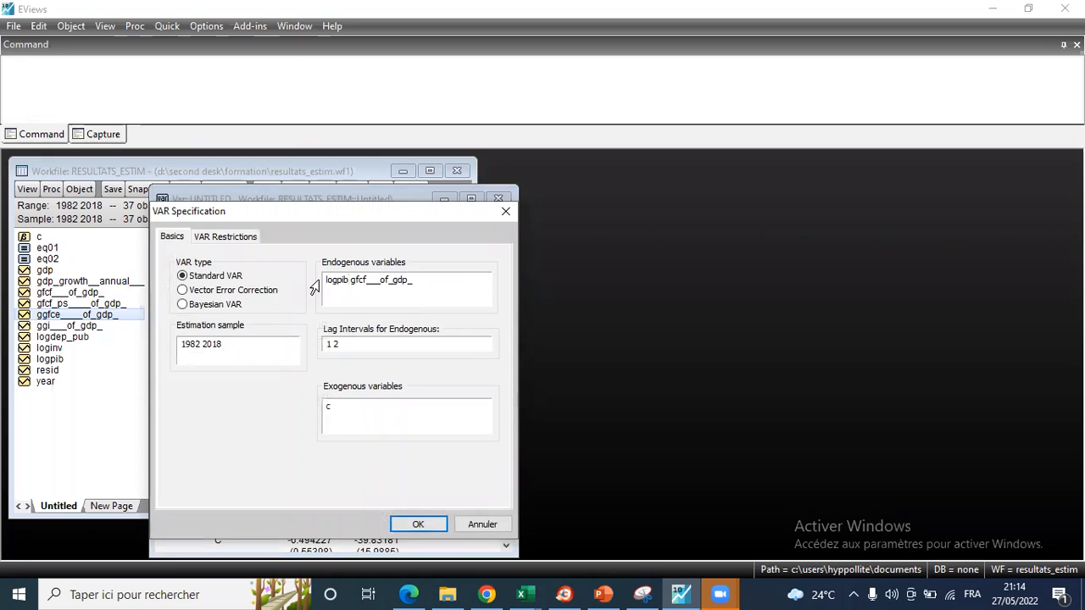
triple_click(327, 282)
left_click(375, 297)
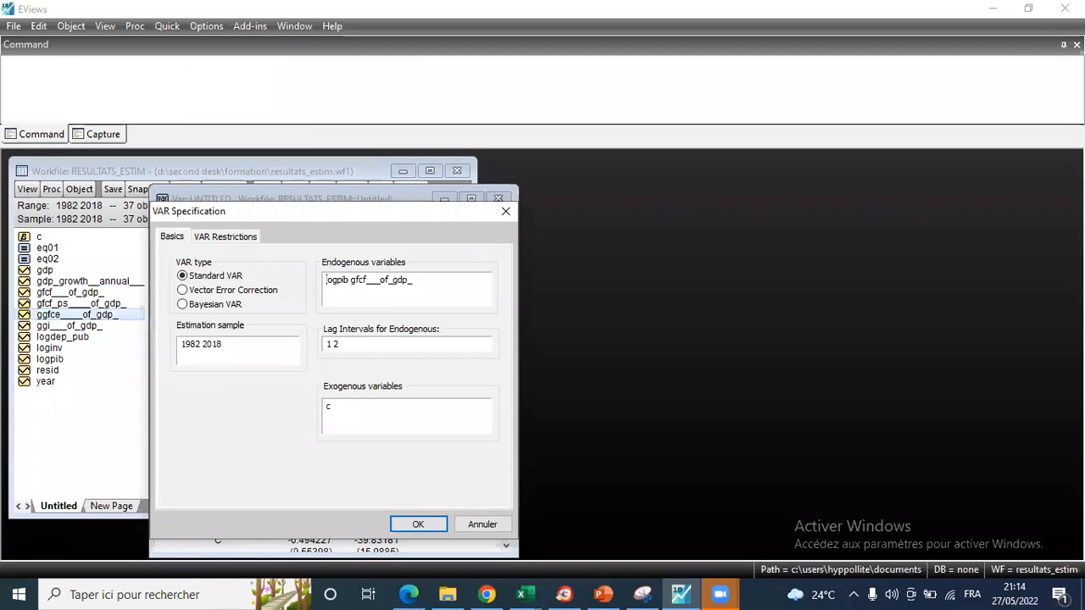
type("d(")
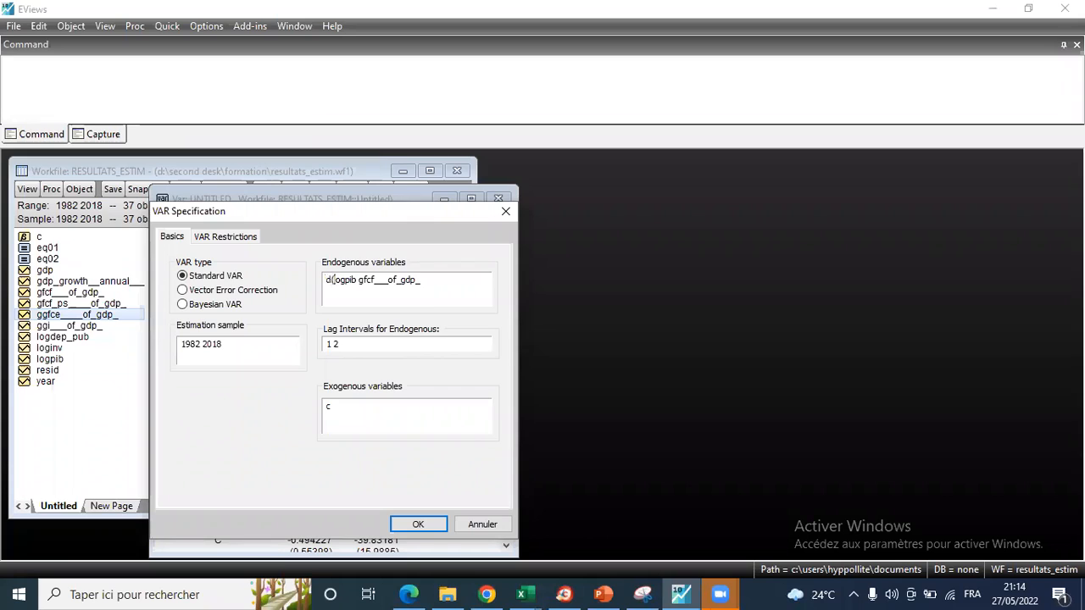
key("BackSpace")
key("BackSpace")
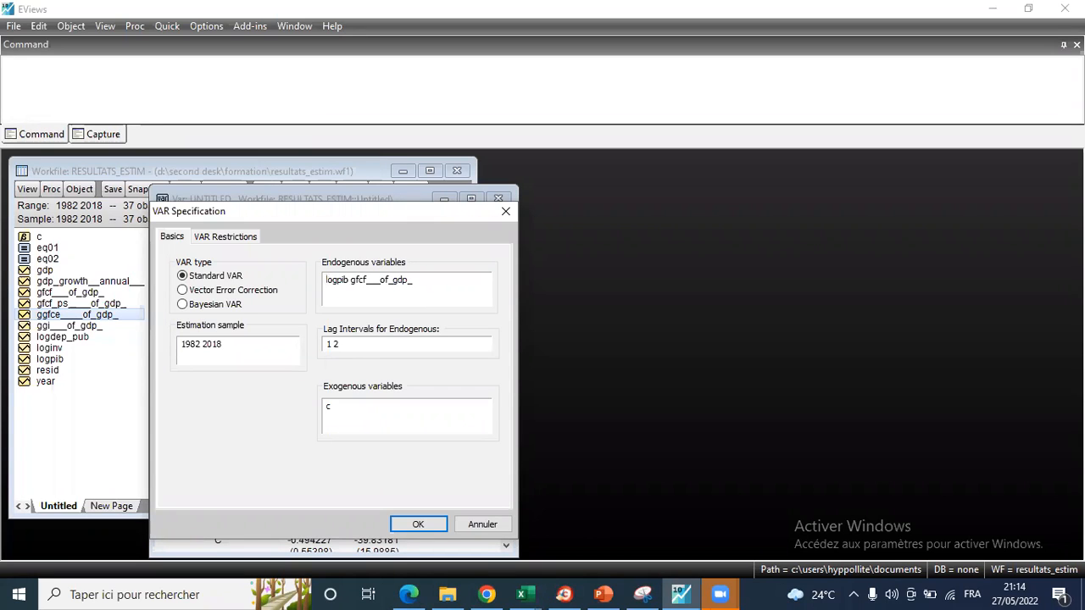
left_click(426, 517)
scroll(426, 464, "down", 1)
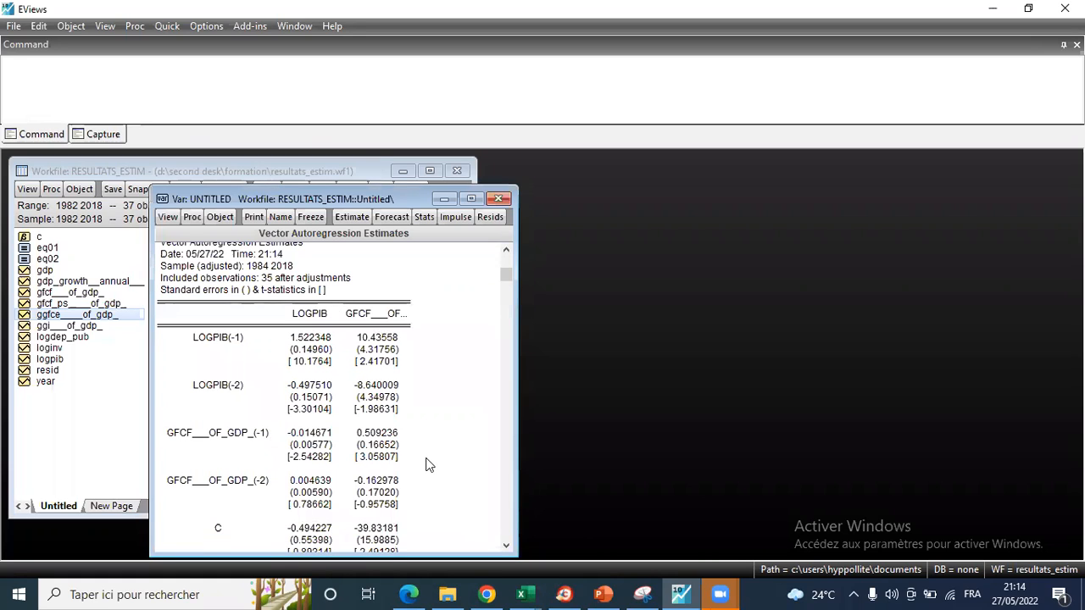
scroll(322, 407, "up", 1)
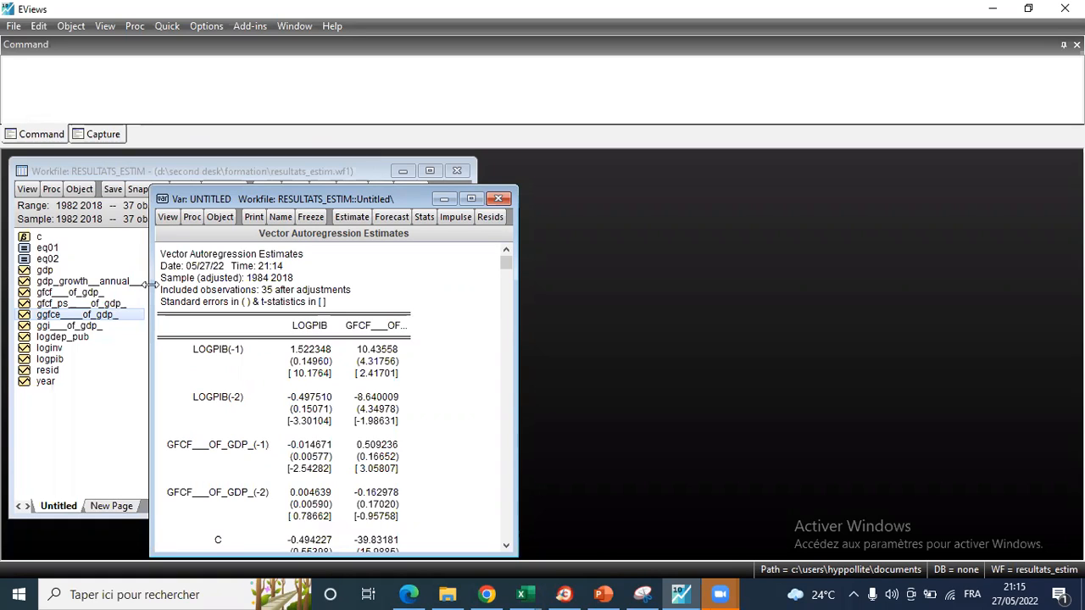
- Run the VAR lag length criteria with 5 lags to include, and widen the output window to show all criteria columns
left_click(169, 217)
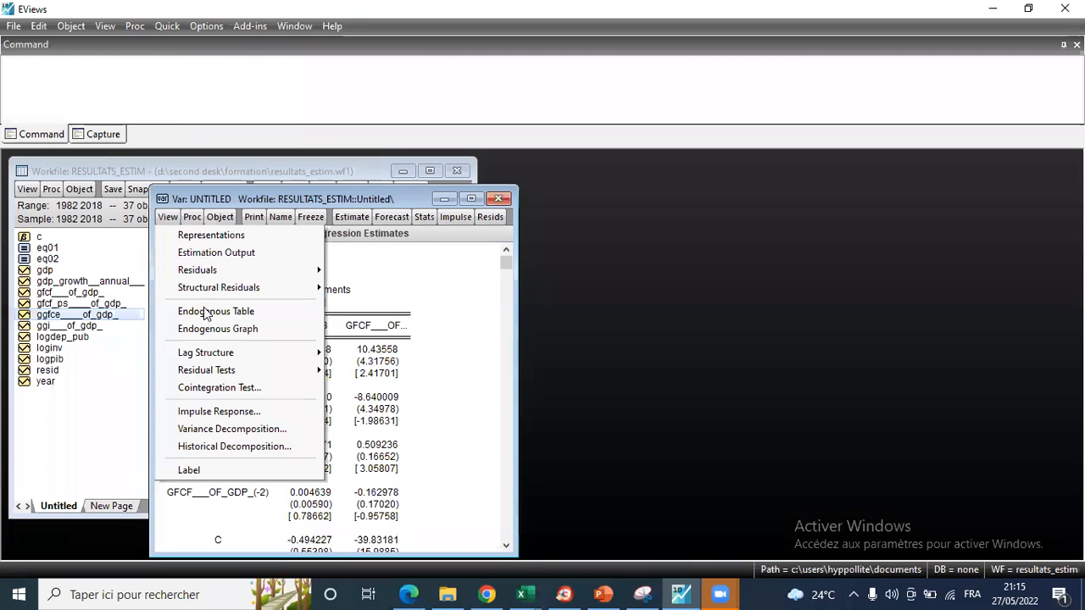
left_click(246, 358)
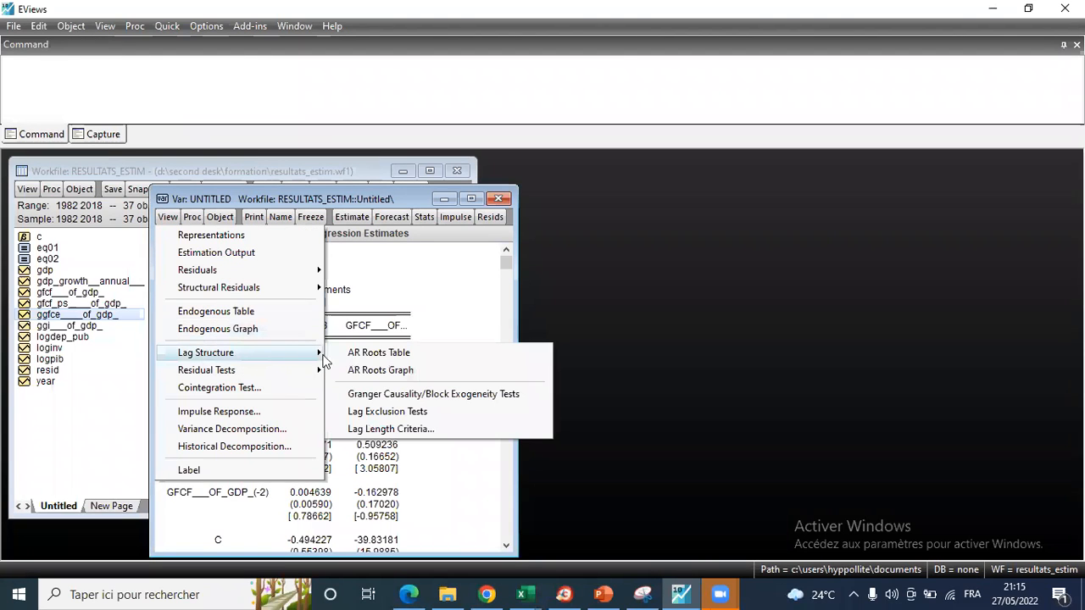
left_click(394, 430)
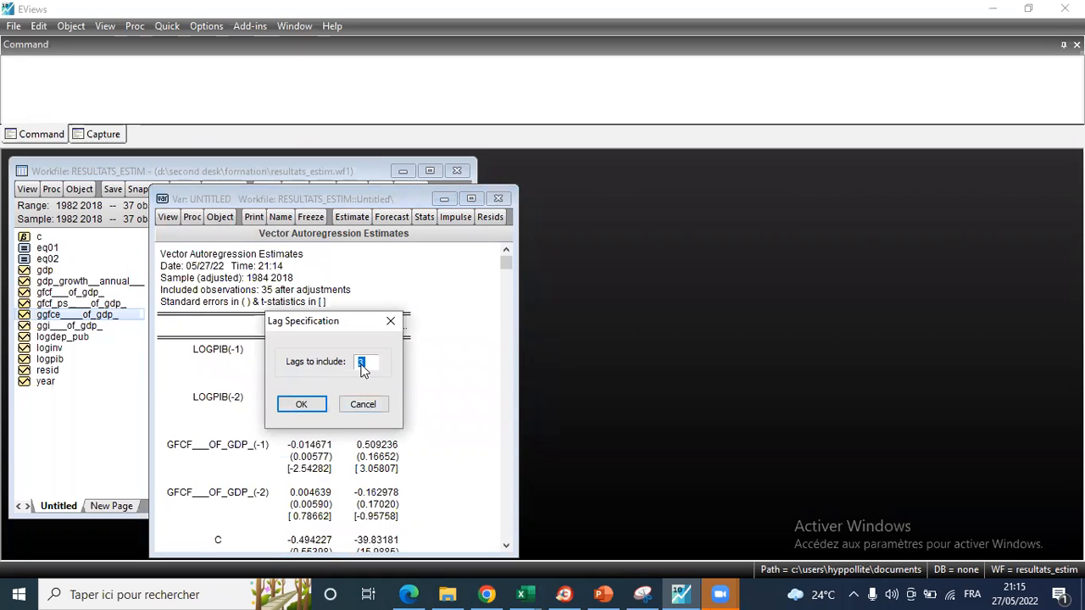
left_click(369, 363)
type("5")
key("Return")
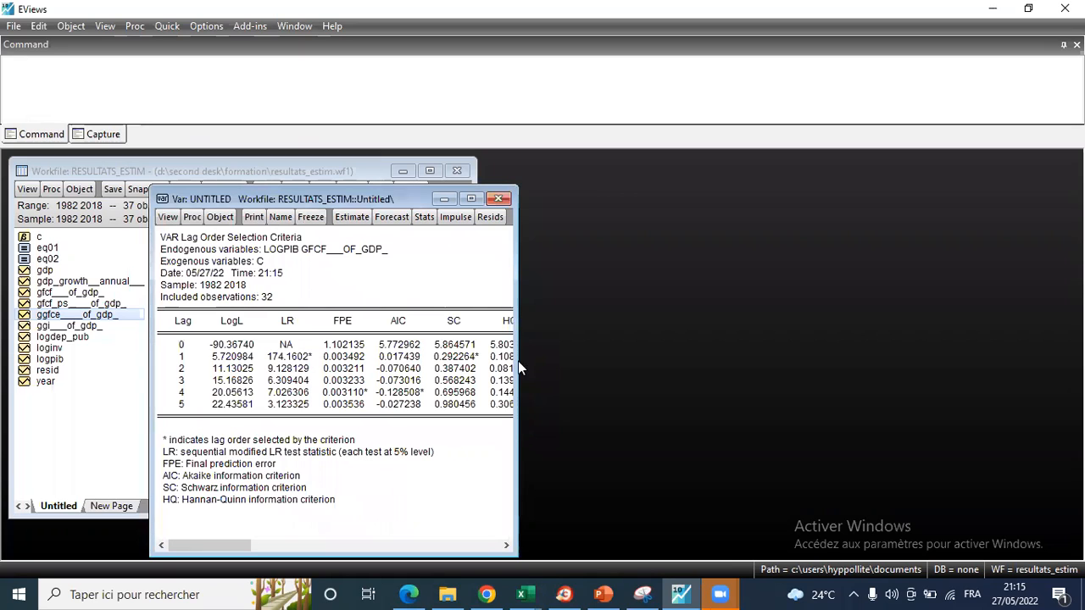
left_click_drag(515, 359, 590, 359)
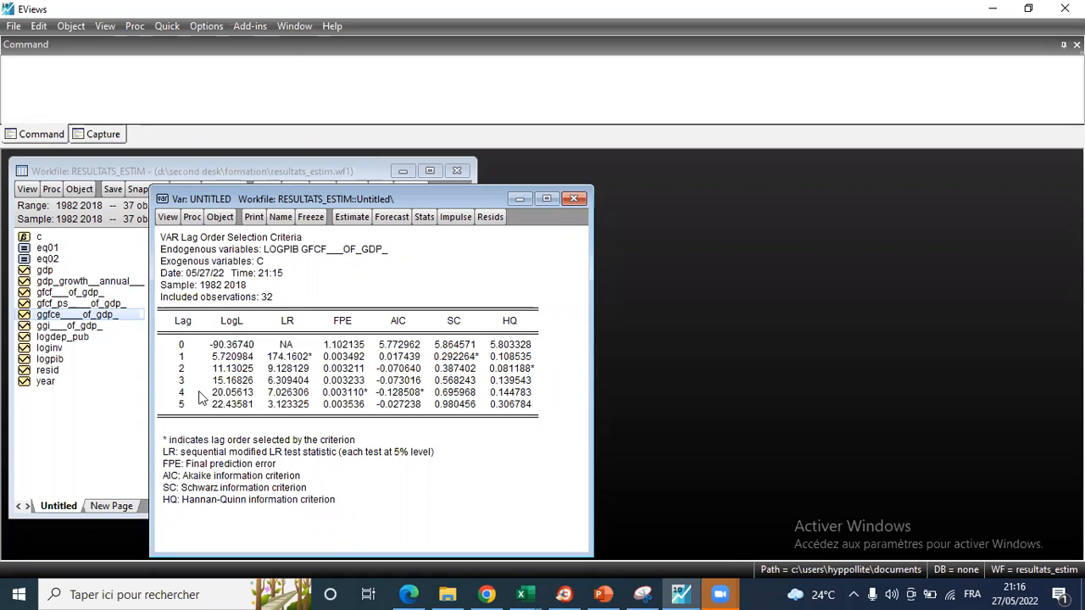
- Re-estimate the standard VAR of logpib and gfcf___of_gdp_ with lag interval 1 2, and look over the estimates
left_click(353, 217)
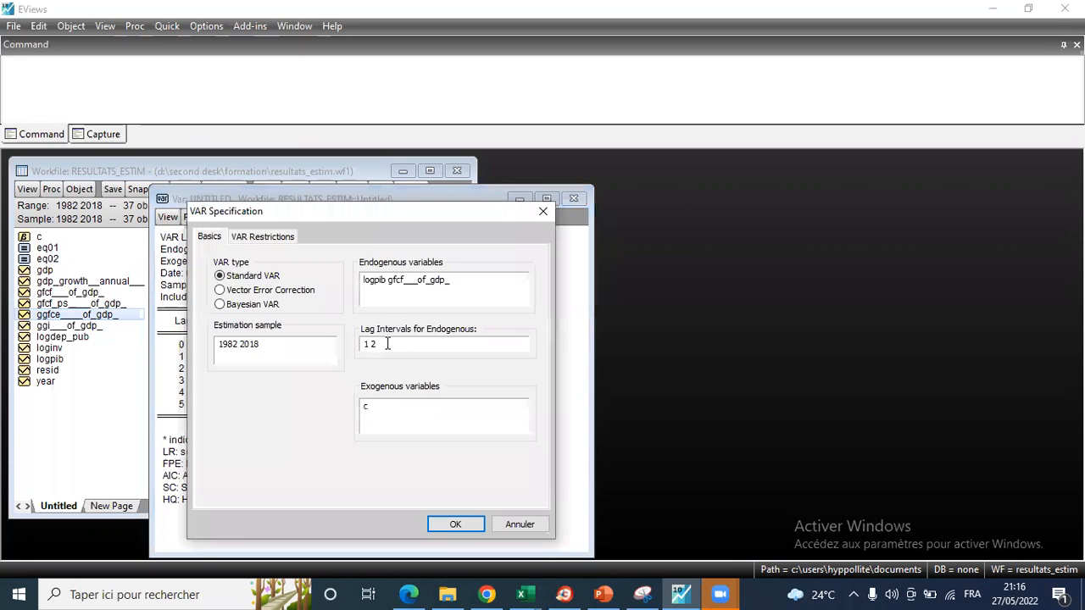
left_click(382, 343)
left_click_drag(392, 348, 335, 336)
left_click(394, 344)
left_click(457, 524)
scroll(360, 398, "down", 2)
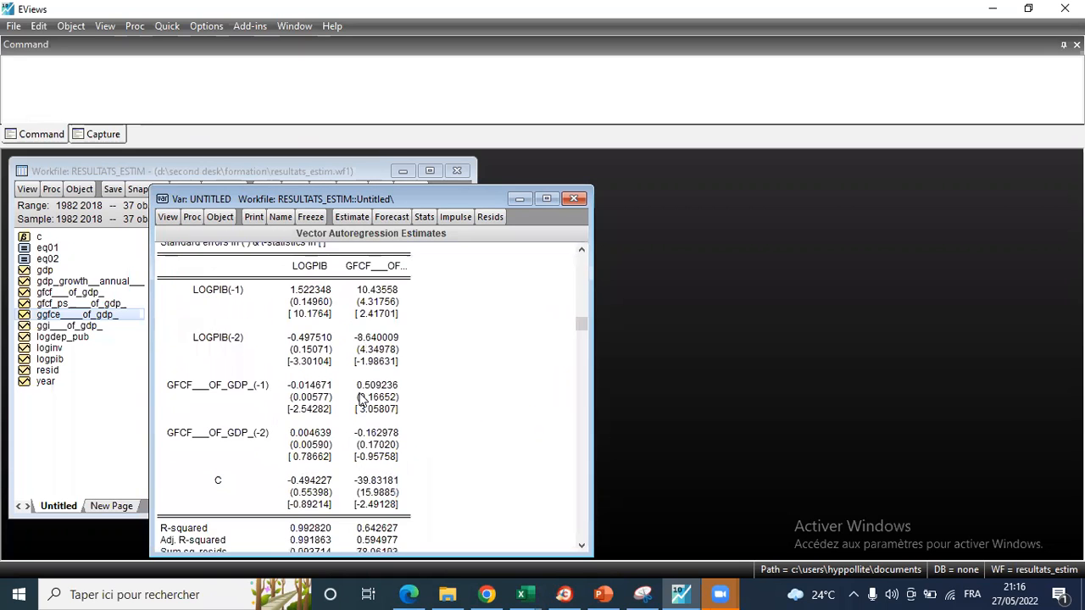
scroll(313, 377, "up", 2)
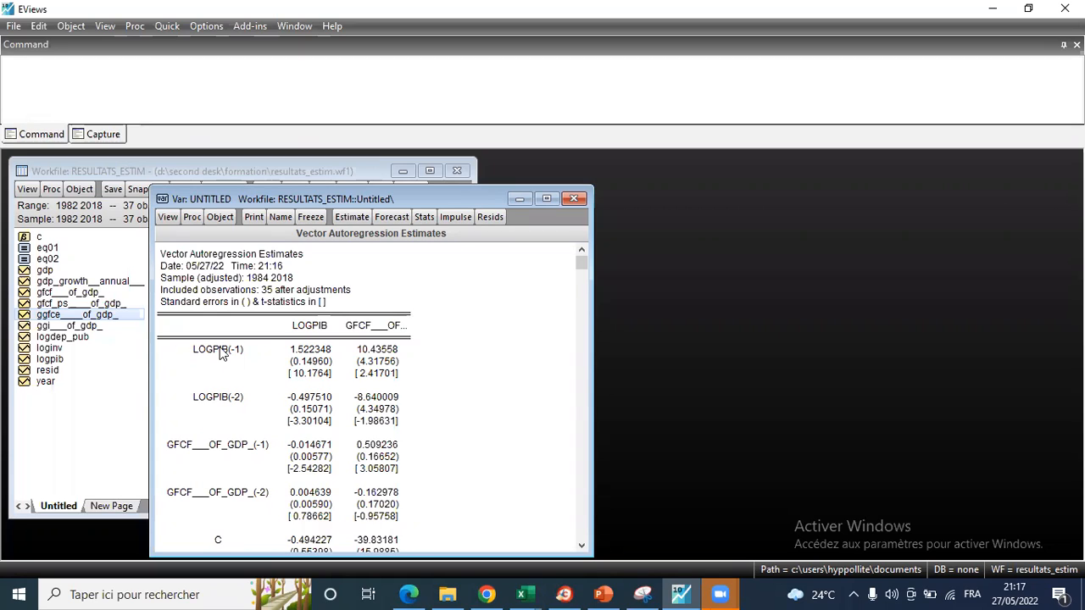
- Examine the t-statistics of the lagged terms in the LOGPIB equation and the estimates in the GFCF___OF_GDP_ equation
left_click(311, 378)
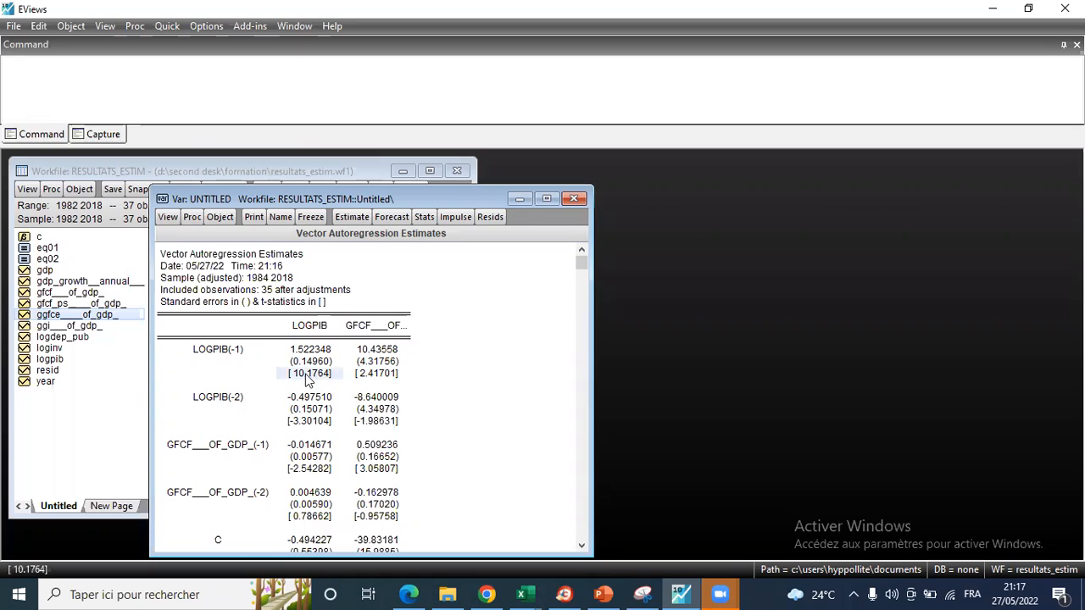
scroll(304, 413, "down", 1)
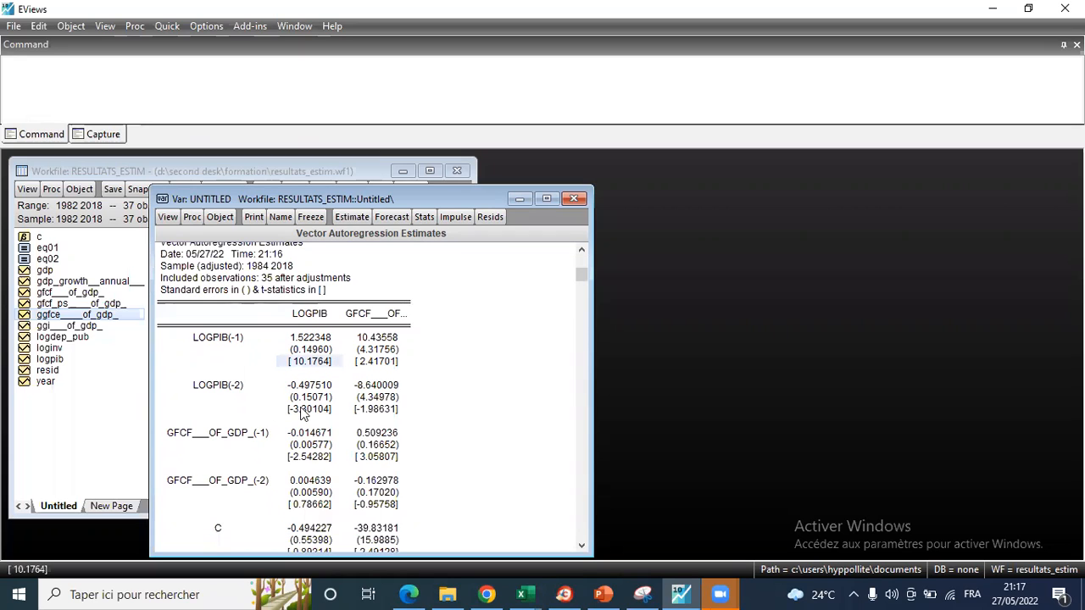
left_click(310, 410)
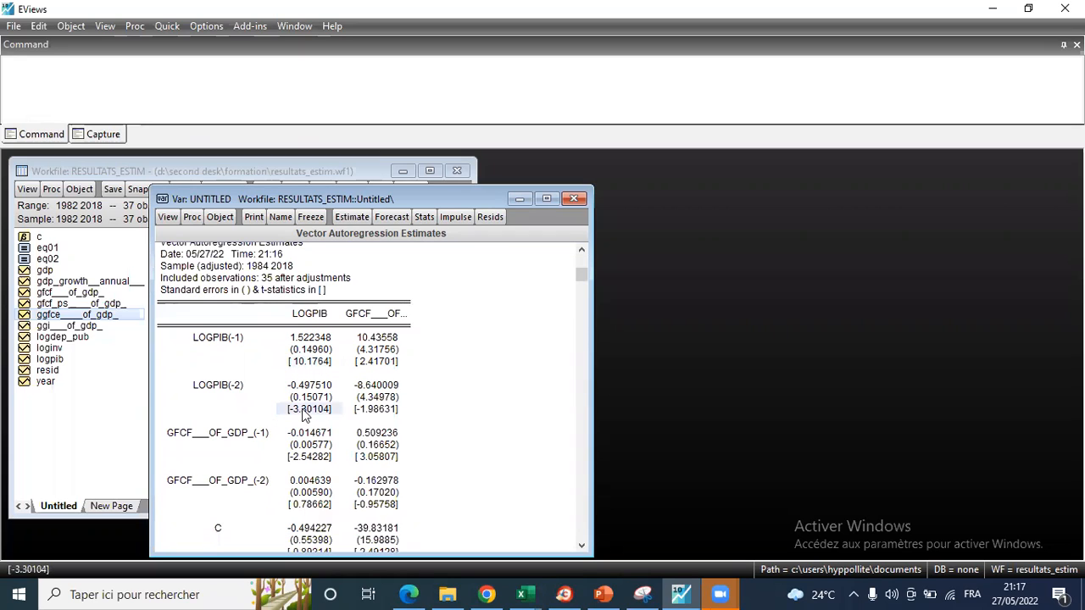
left_click(308, 461)
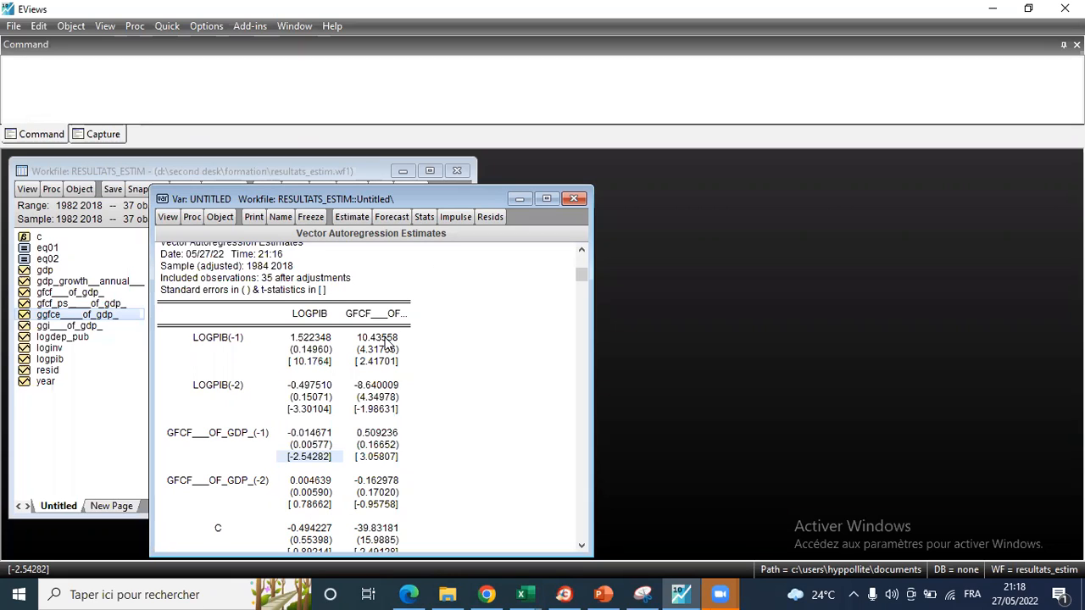
left_click(357, 315)
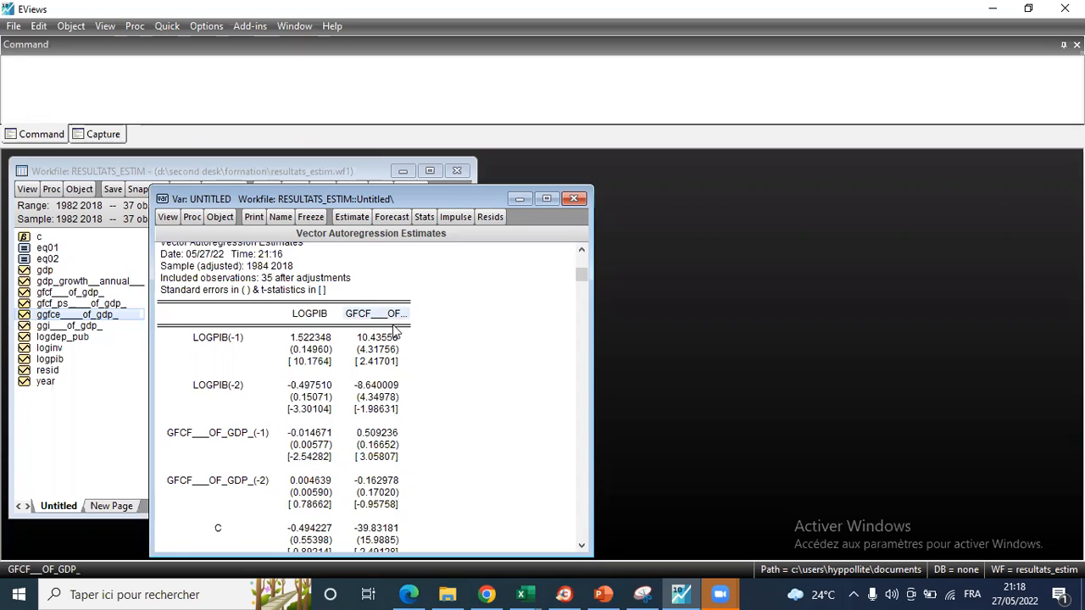
scroll(400, 373, "down", 1)
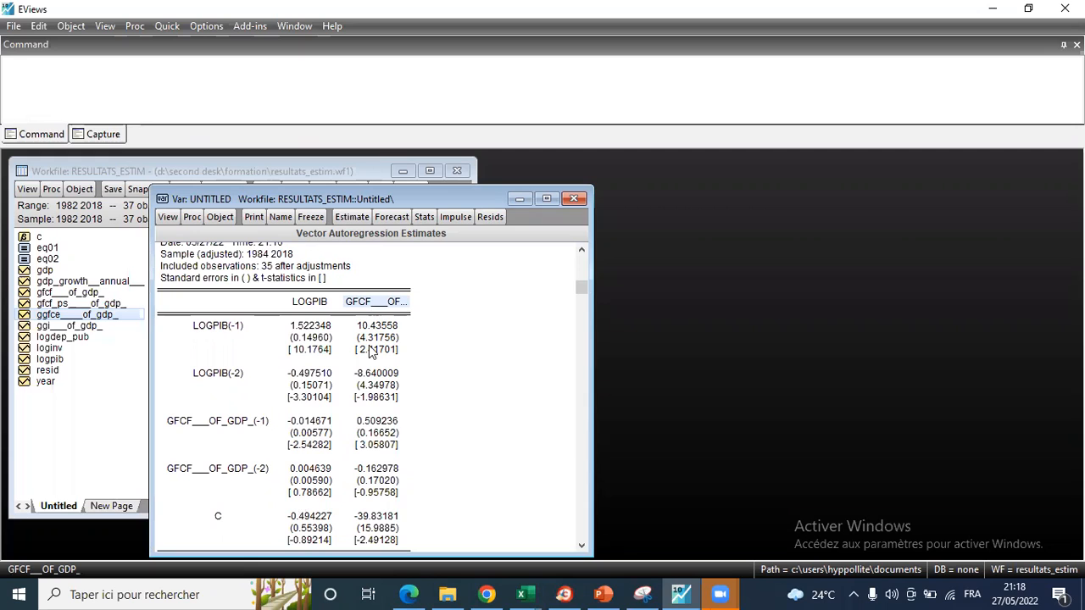
scroll(337, 396, "up", 2)
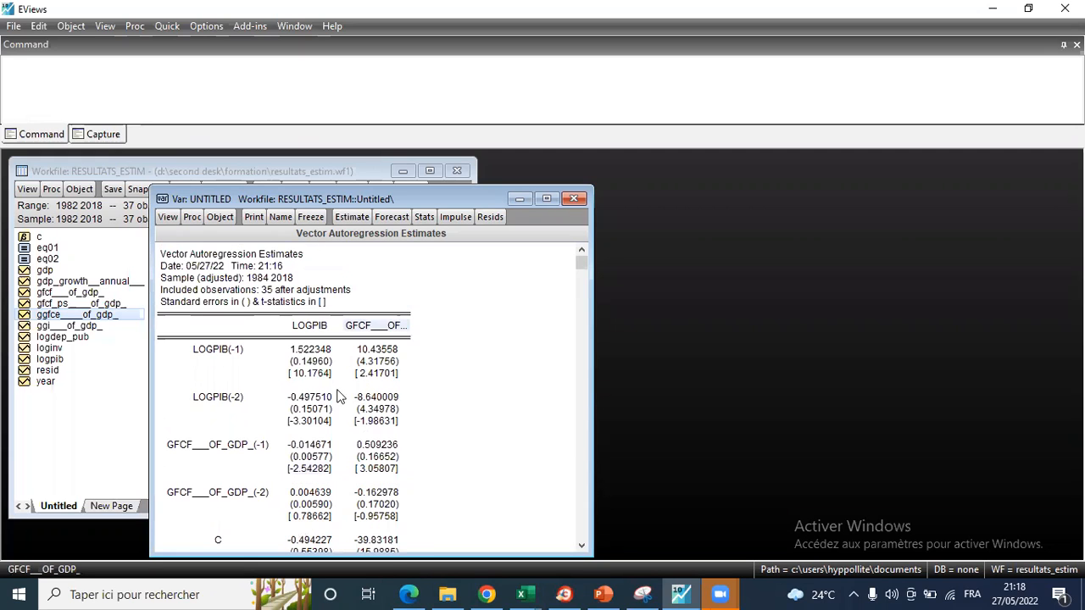
scroll(337, 396, "down", 10)
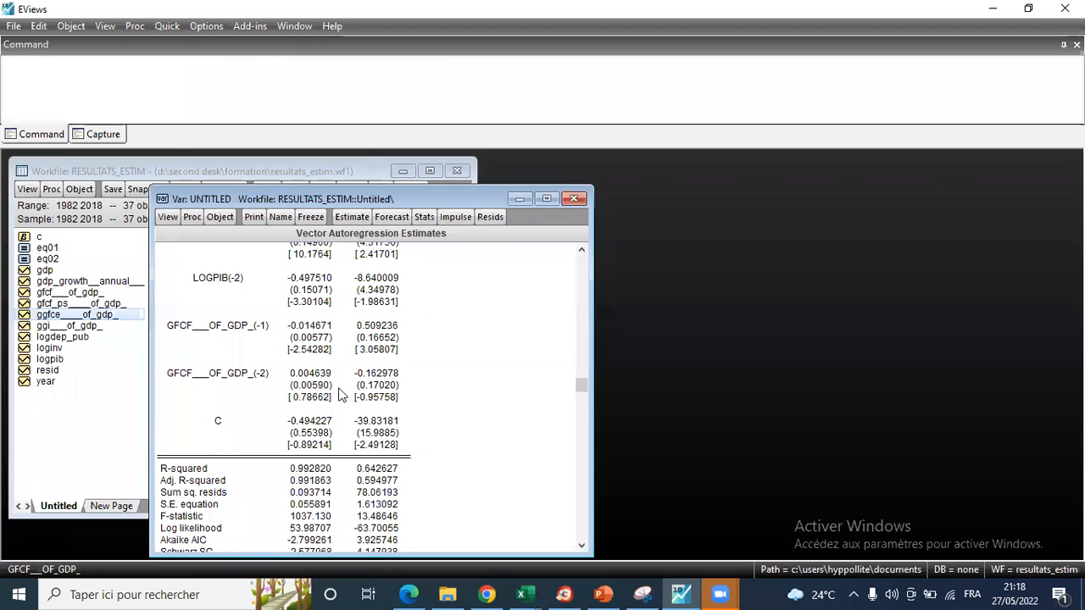
scroll(339, 390, "up", 4)
scroll(339, 389, "up", 6)
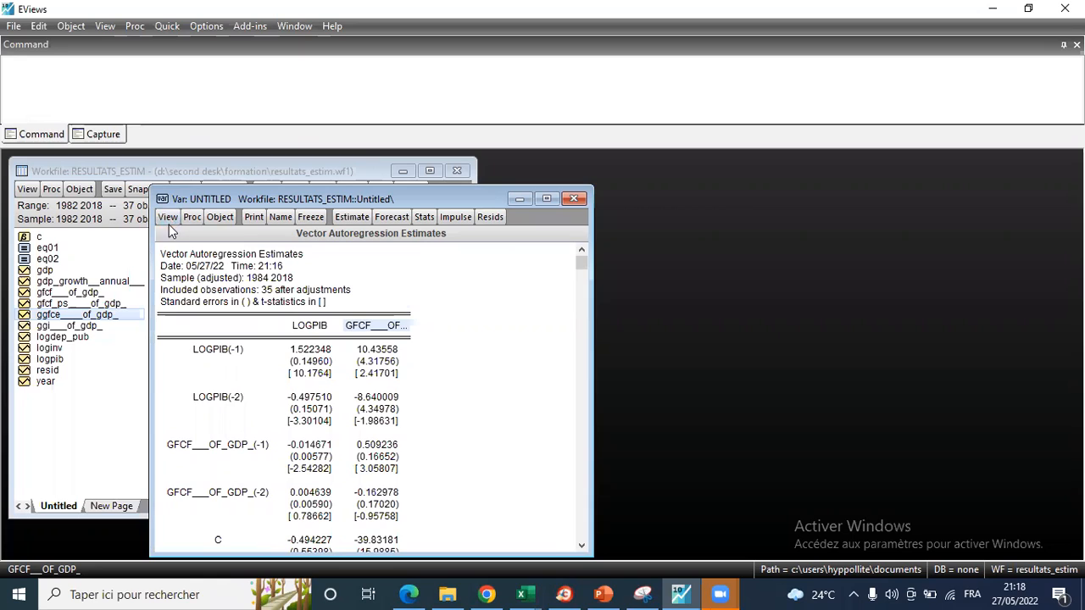
- Run the Johansen cointegration test on the VAR with intercept (no trend) in CE and test VAR, lag intervals 1 2 and MHM size 0.05
left_click(165, 217)
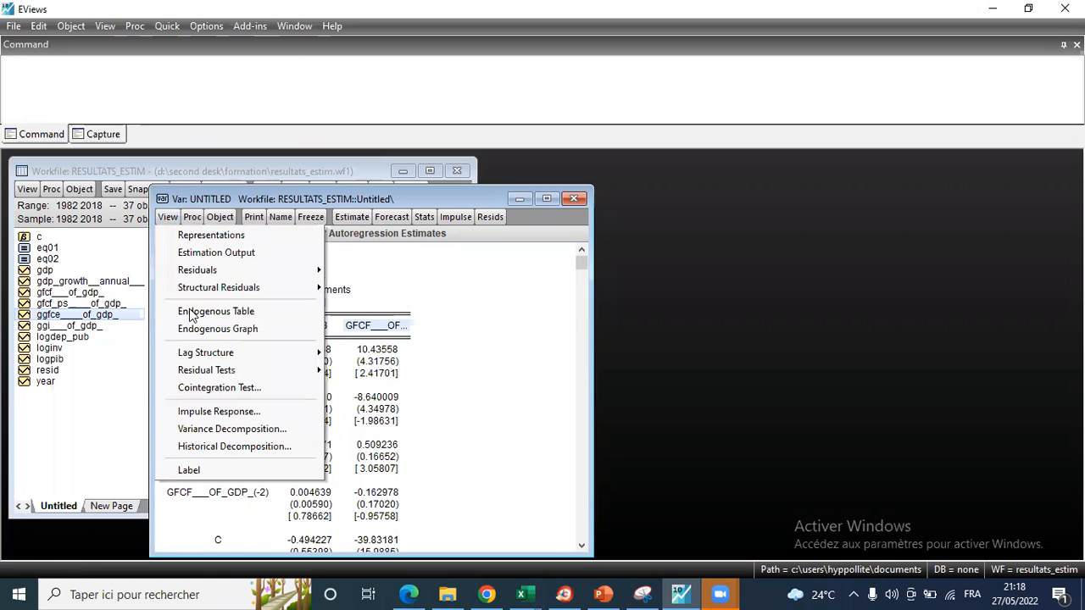
mouse_move(204, 360)
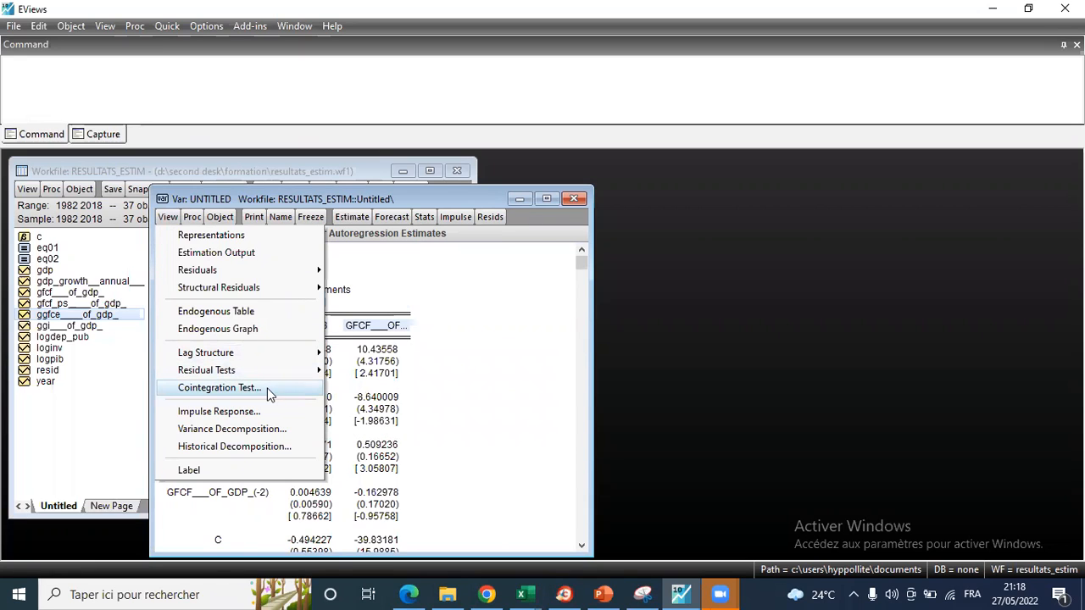
left_click(267, 390)
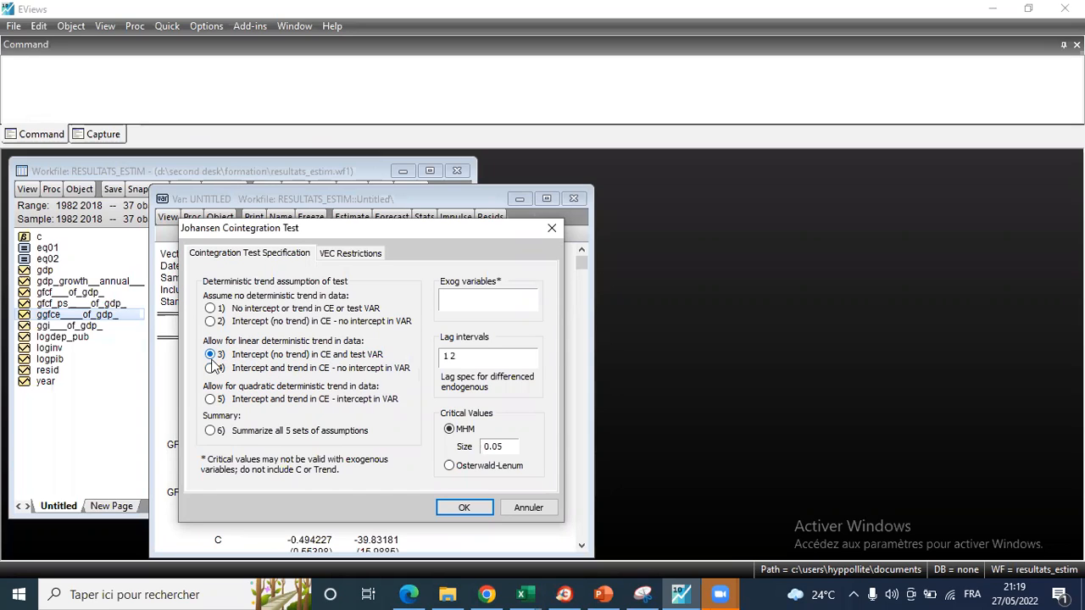
left_click(465, 507)
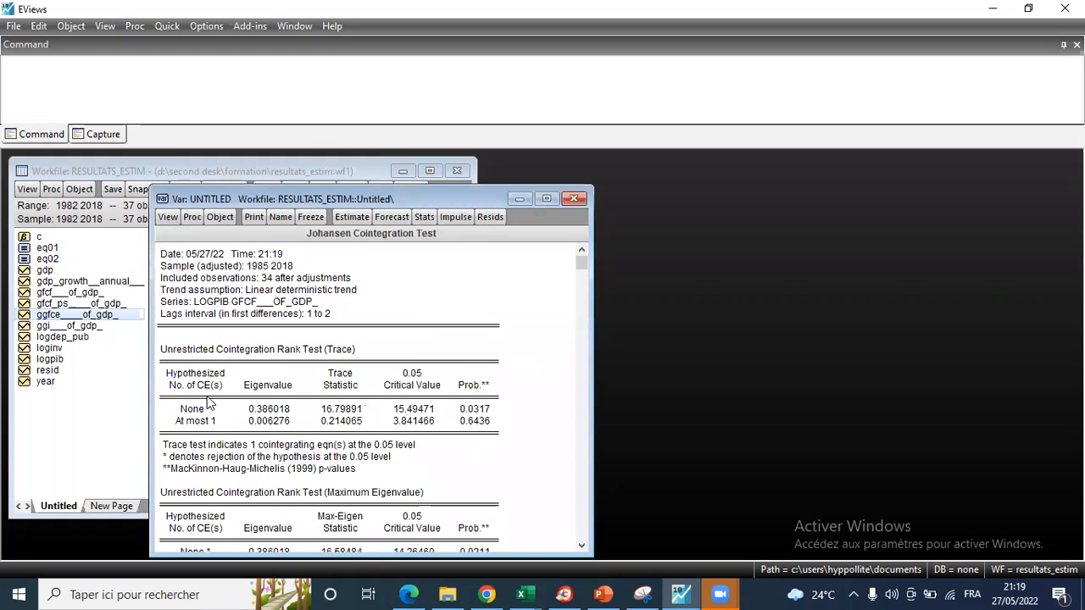
- Examine the unrestricted trace test table of the Johansen output and the line stating how many cointegrating equations it indicates
scroll(211, 403, "down", 1)
scroll(210, 405, "up", 1)
scroll(212, 405, "down", 1)
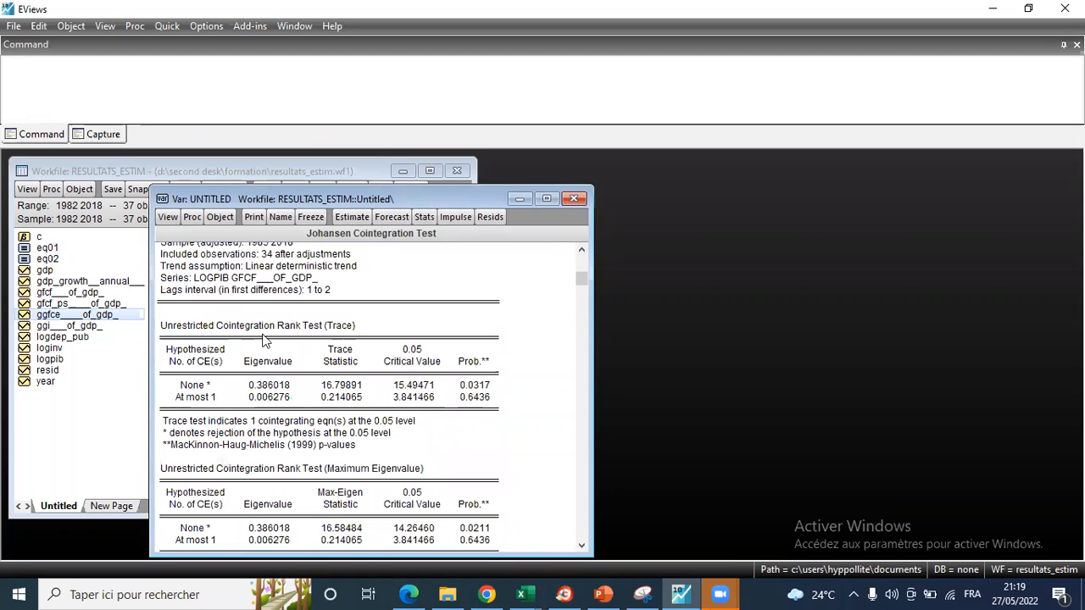
scroll(272, 338, "up", 1)
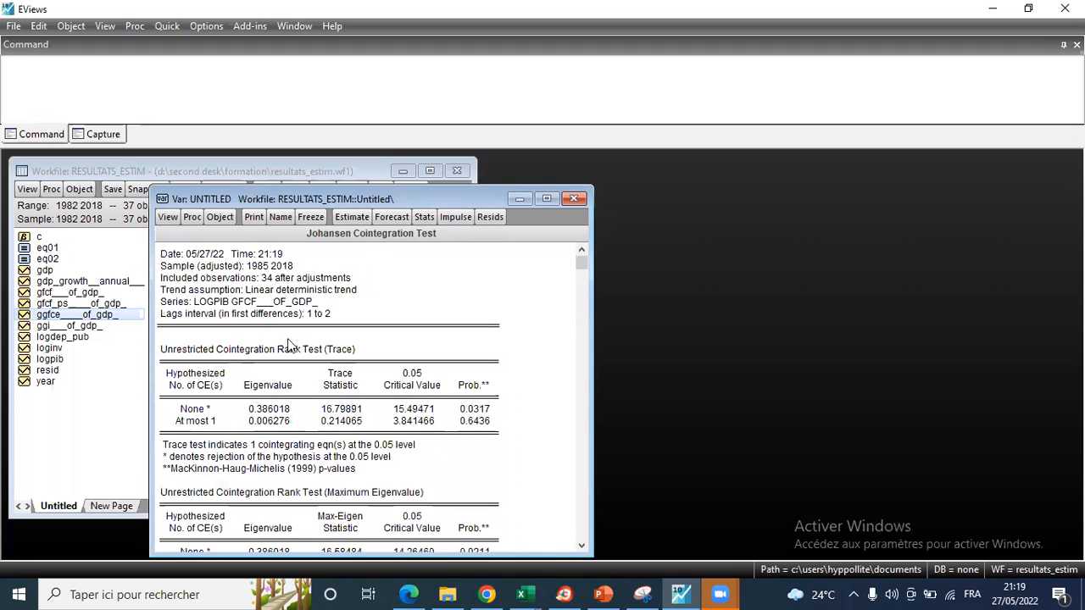
scroll(193, 415, "down", 1)
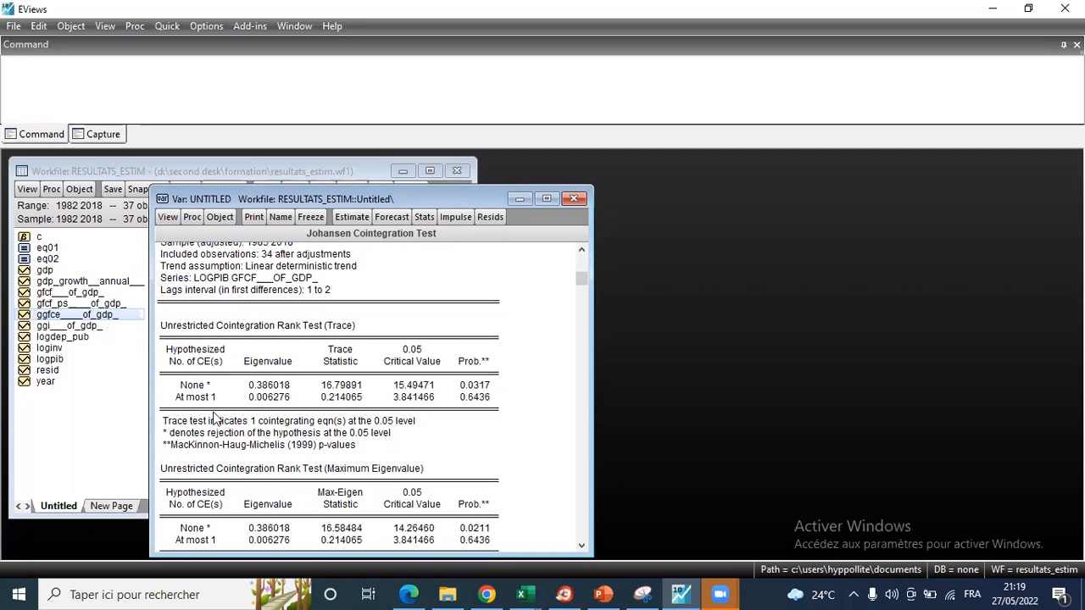
left_click(297, 420)
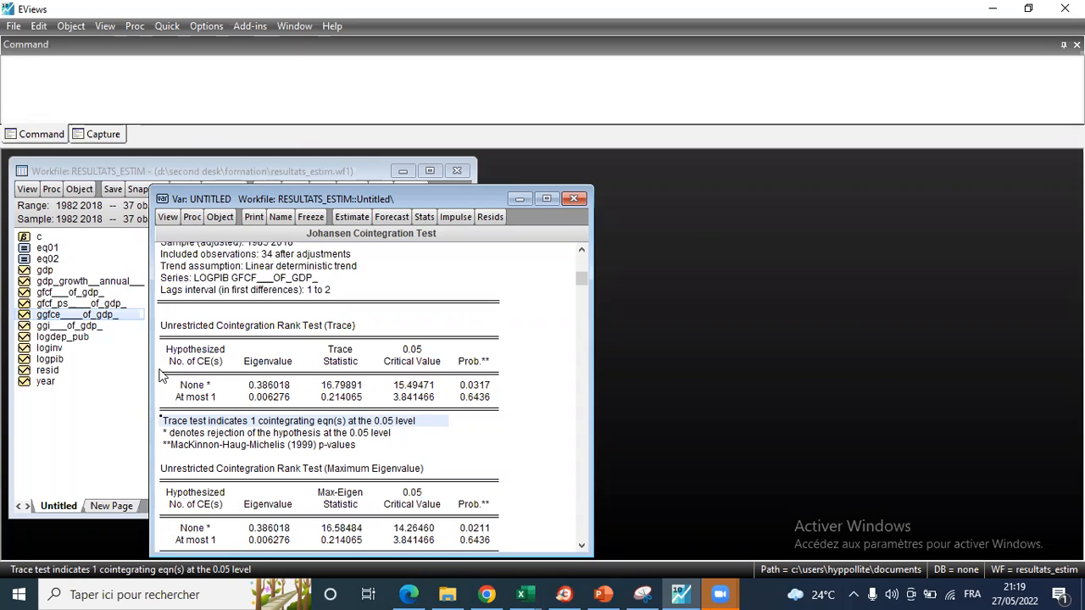
left_click(174, 424)
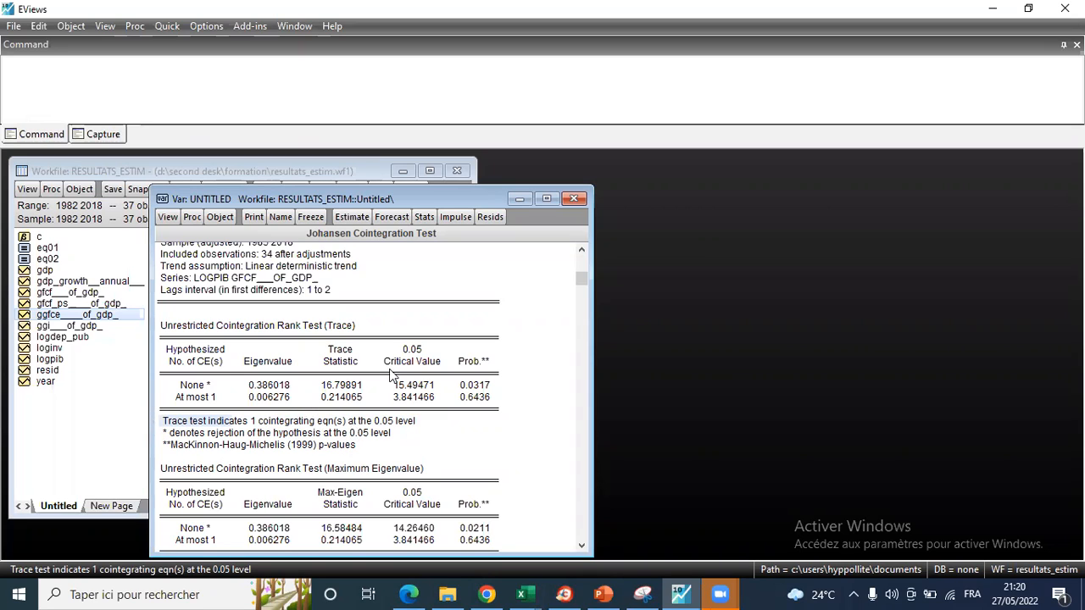
- Review the maximum eigenvalue test, the cointegrating coefficients and the adjustment coefficients in the Johansen output
scroll(380, 470, "down", 1)
scroll(378, 464, "down", 5)
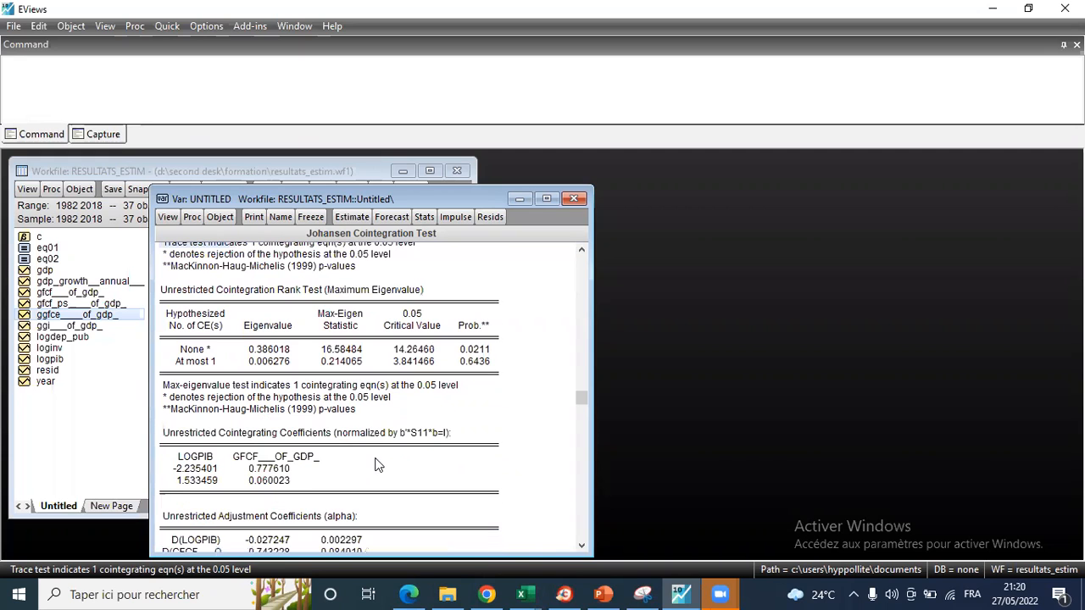
scroll(378, 465, "up", 3)
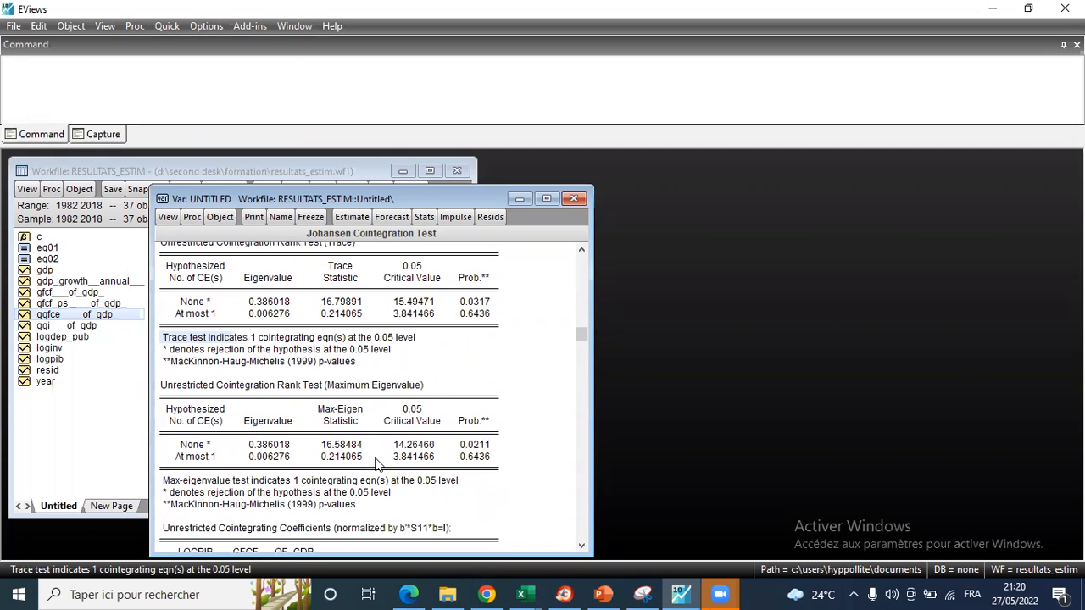
scroll(378, 464, "down", 7)
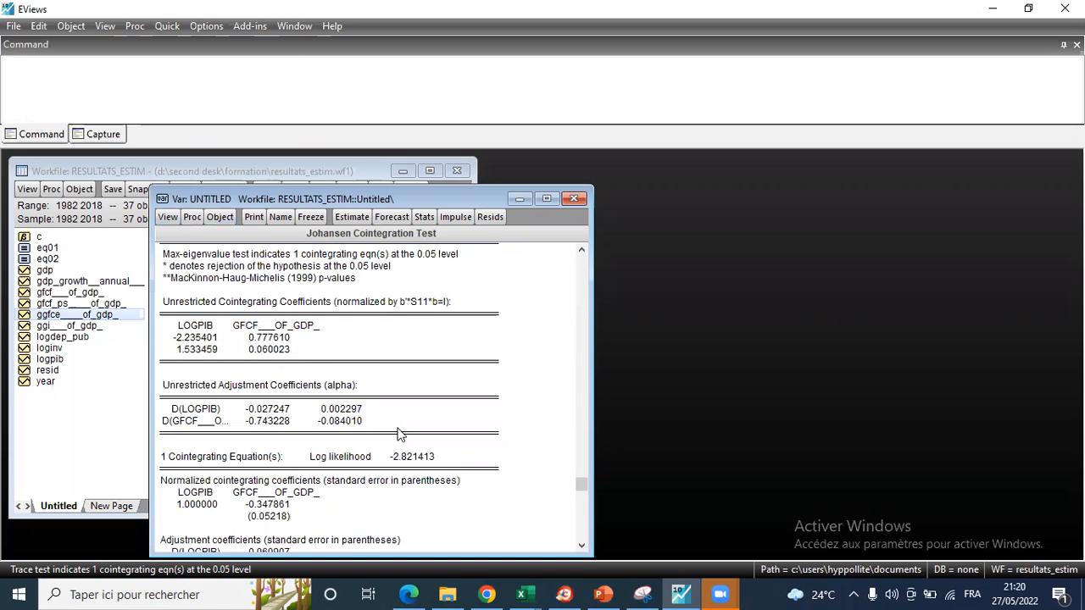
scroll(400, 434, "up", 6)
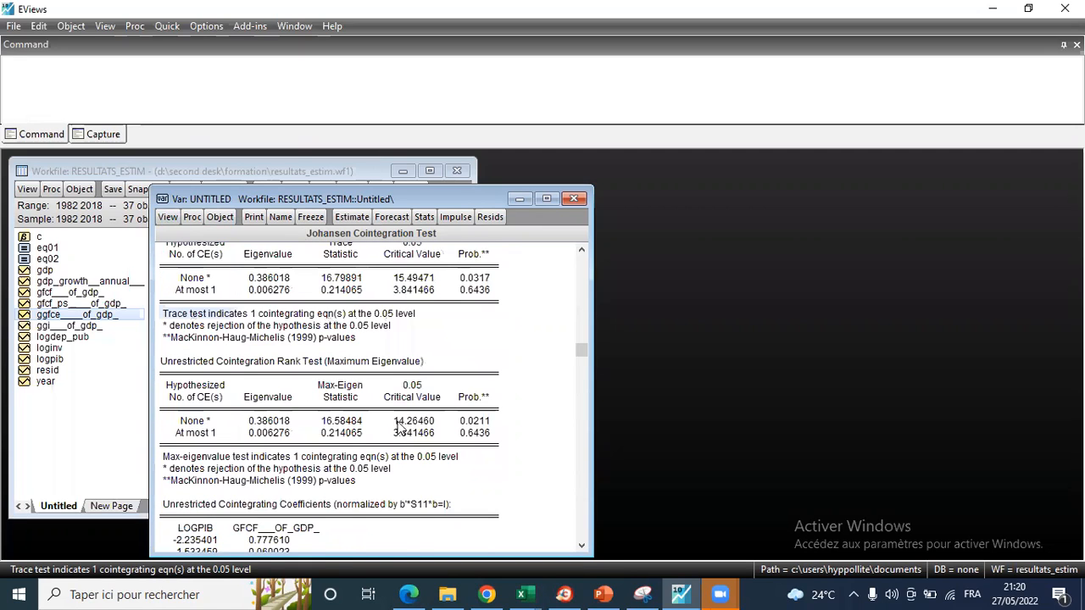
scroll(400, 428, "up", 4)
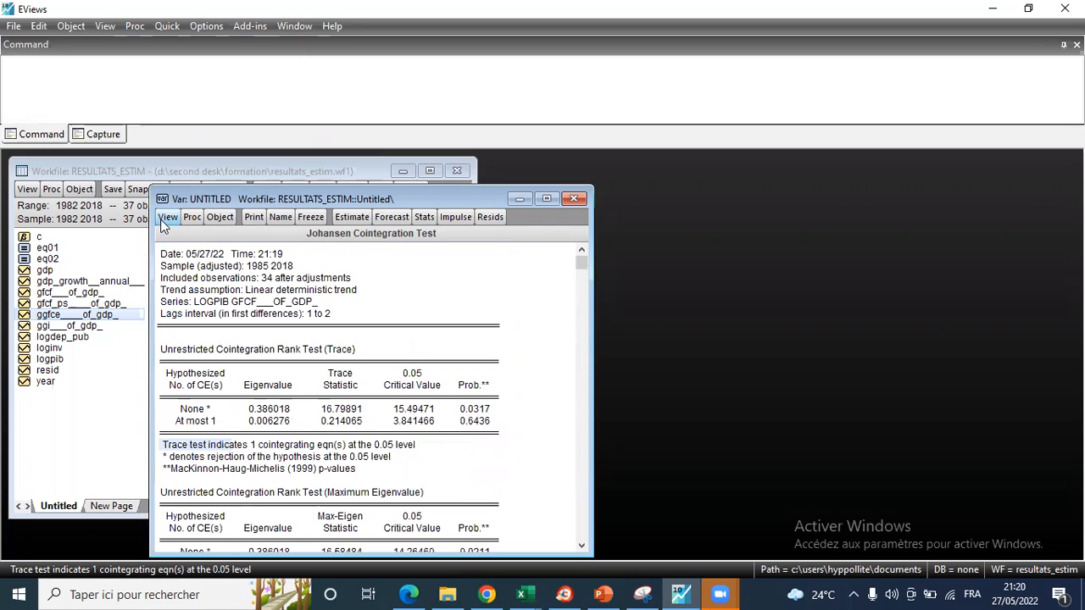
- Re-estimate the model as a Vector Error Correction of logpib and gfcf___of_gdp_ with lag interval 1 1 and sample 1982 2018
left_click(347, 217)
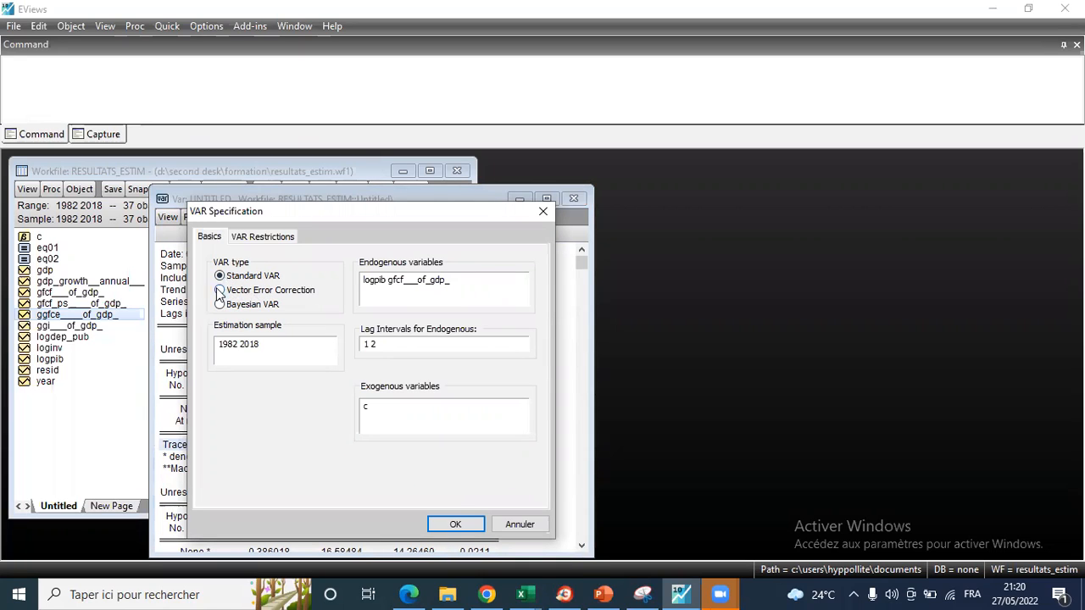
left_click(219, 290)
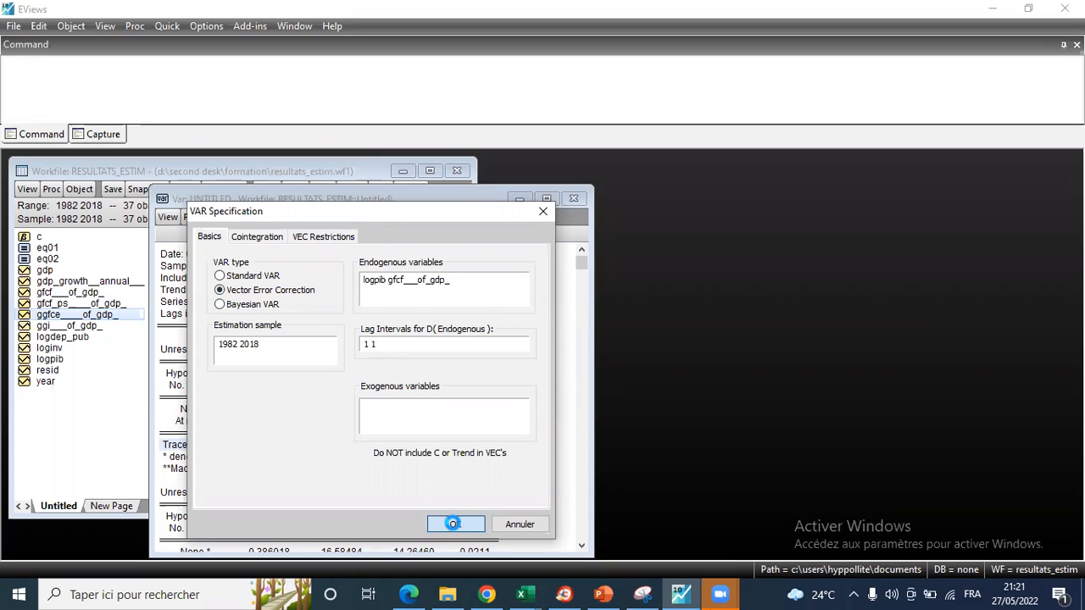
key("Return")
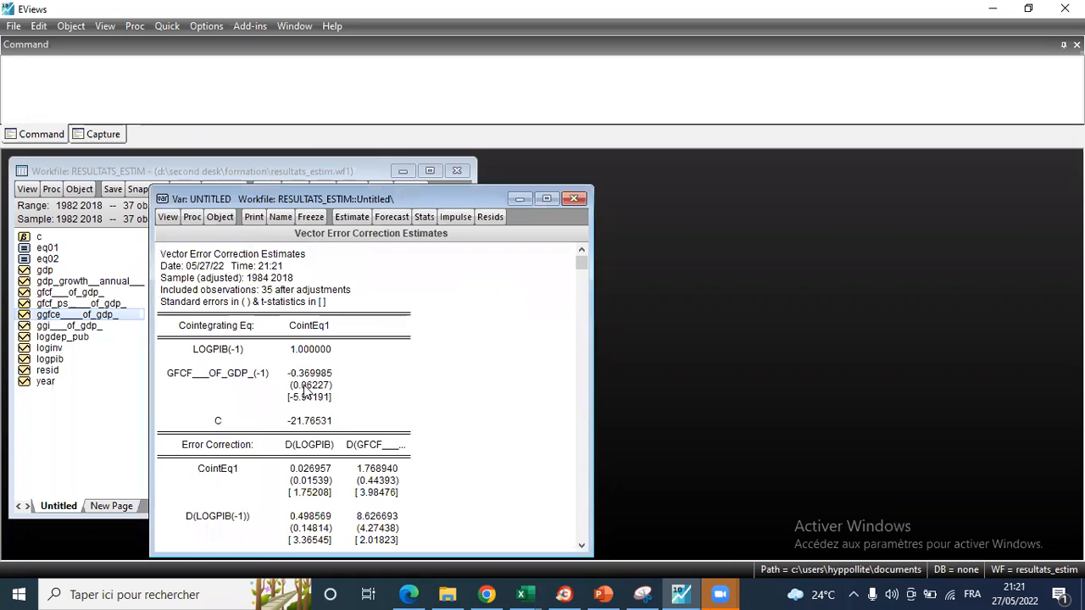
scroll(309, 430, "down", 1)
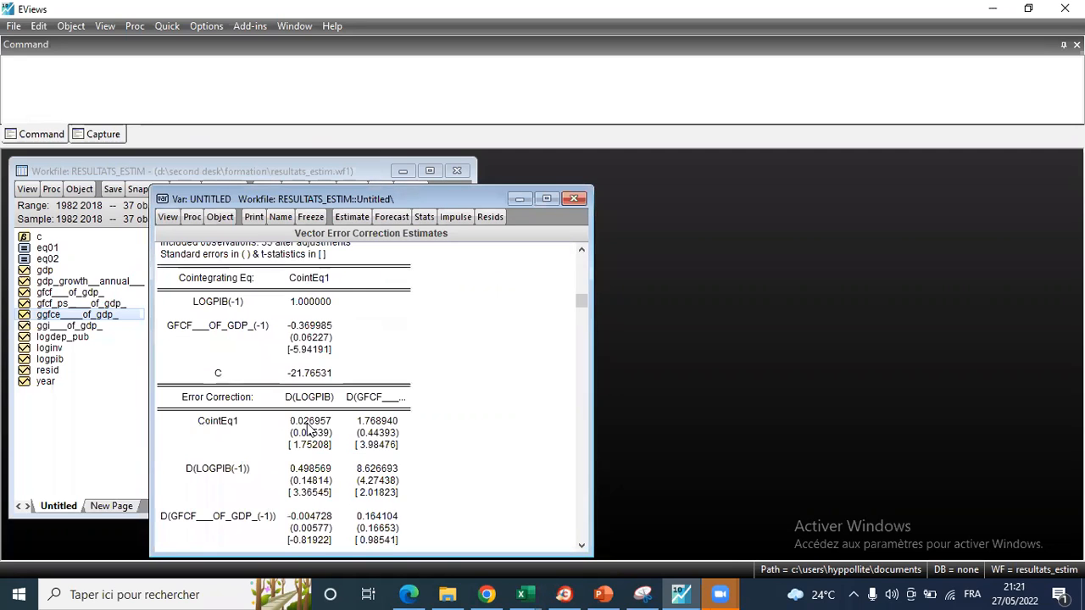
scroll(349, 386, "up", 1)
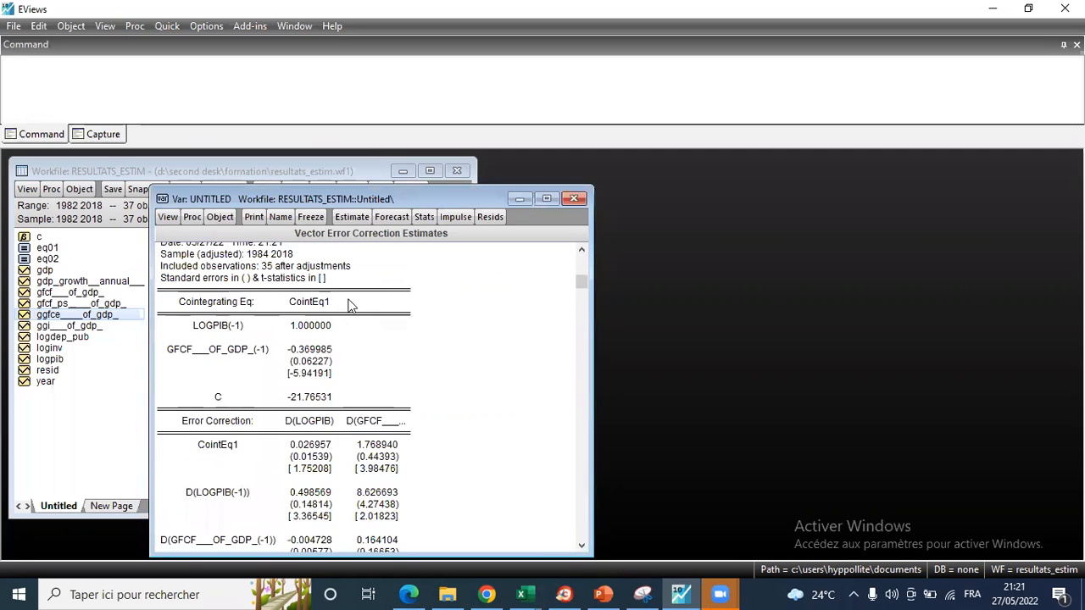
- Highlight and examine the cointegrating equation block of the error correction estimates, from its header down to the constant
left_click_drag(182, 306, 337, 351)
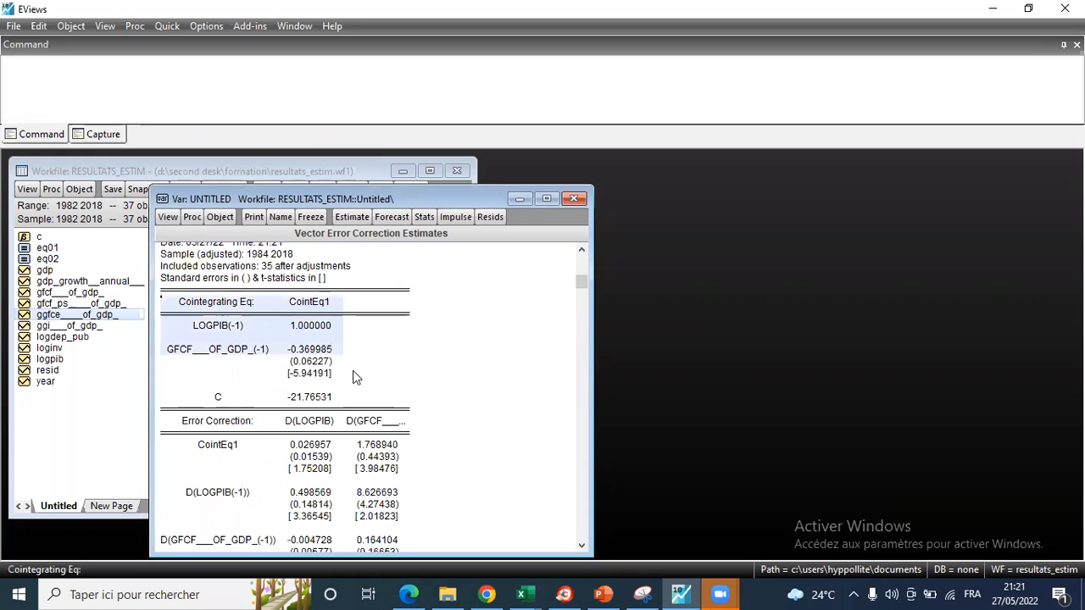
left_click_drag(367, 401, 356, 385)
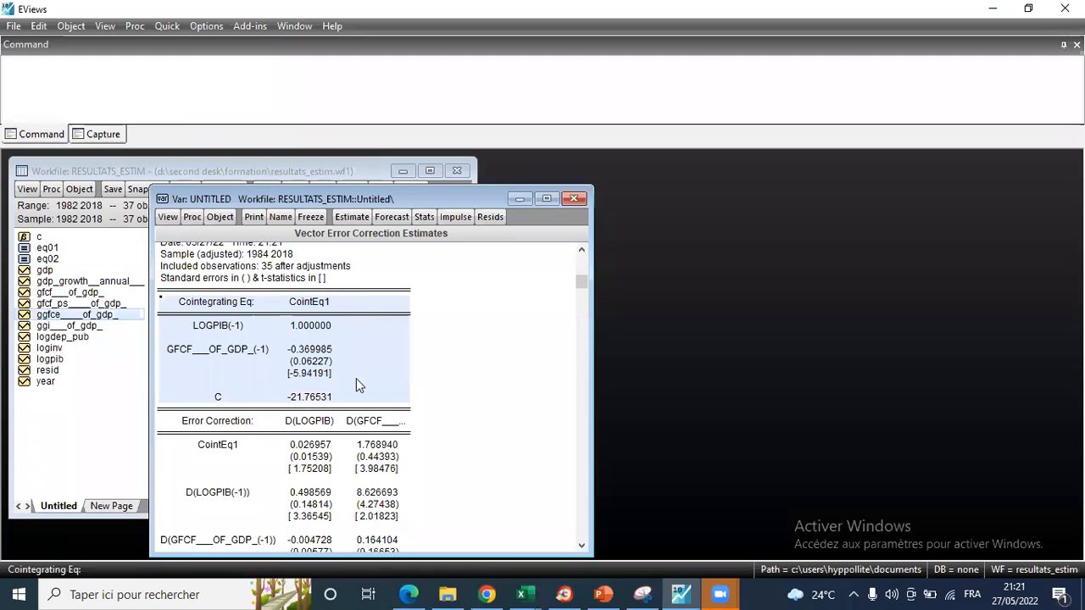
left_click(174, 303)
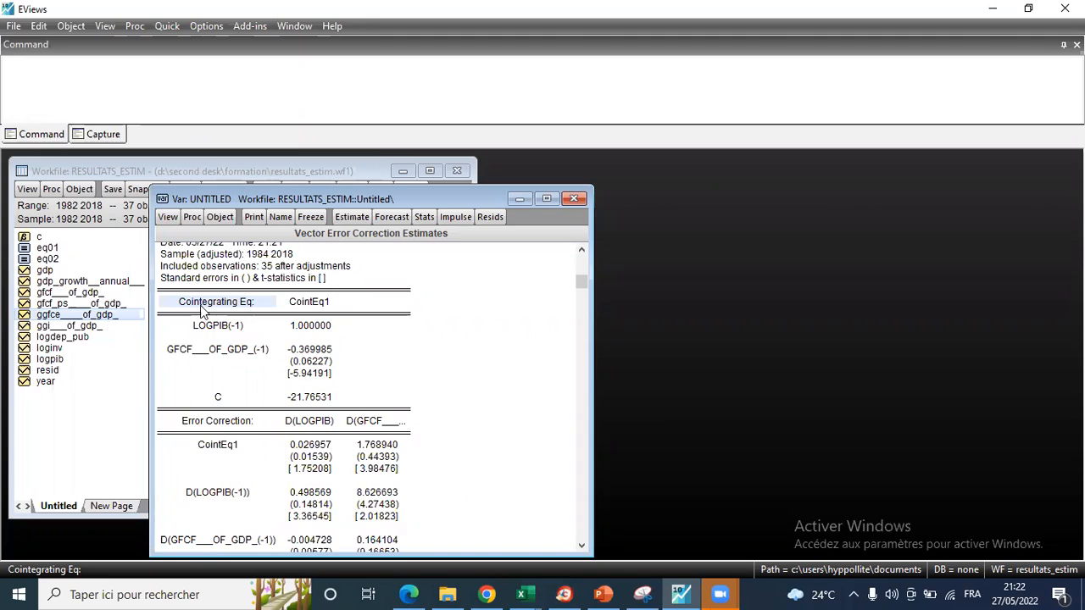
left_click_drag(184, 296, 365, 365)
left_click_drag(377, 407, 377, 407)
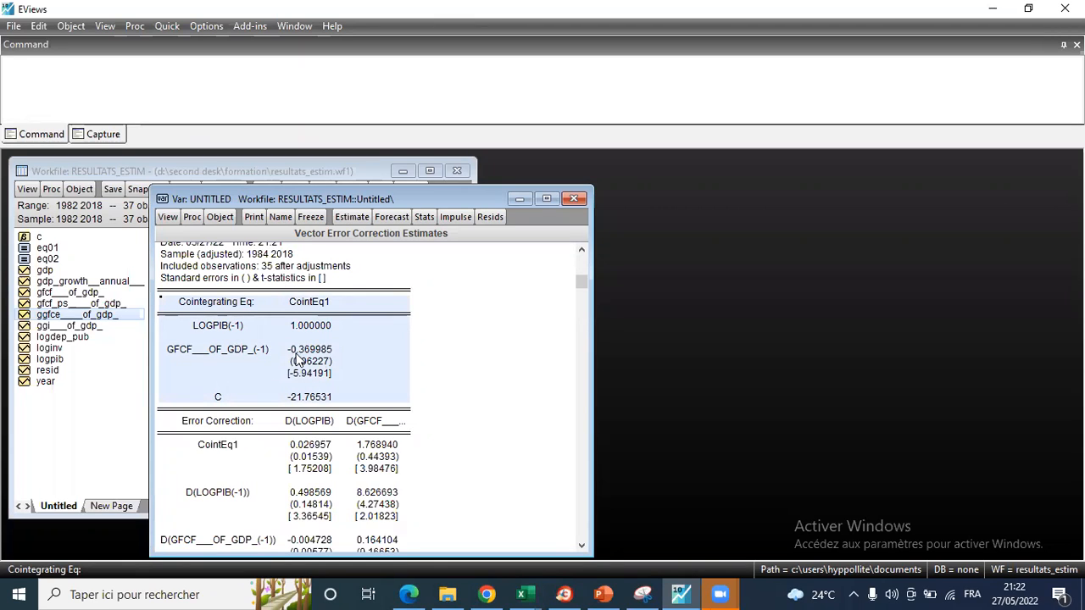
left_click(240, 338)
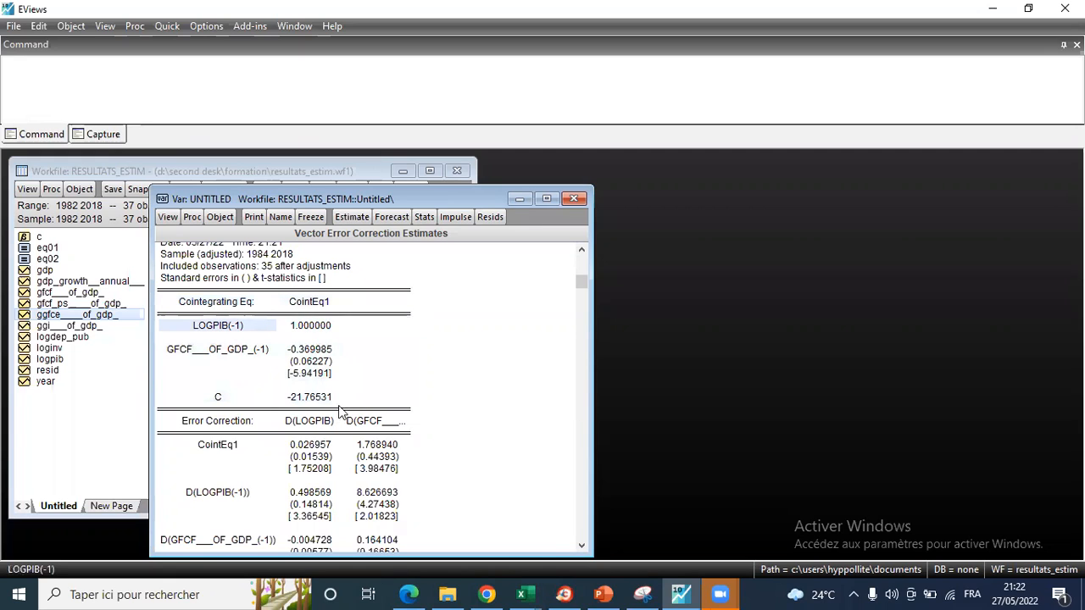
- Examine the error correction block, highlighting the short-run coefficients of both equations and the CointEq1 coefficient in the D(LOGPIB) equation
scroll(339, 411, "down", 2)
scroll(305, 288, "down", 3)
scroll(288, 297, "down", 1)
left_click_drag(290, 292, 371, 364)
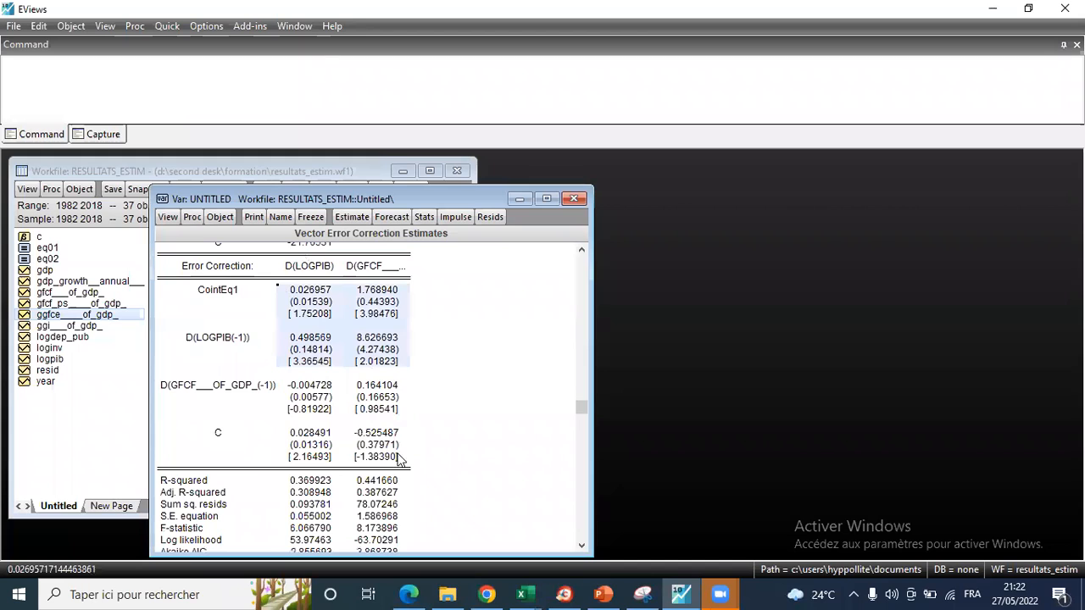
left_click_drag(398, 456, 398, 457)
scroll(300, 329, "up", 1)
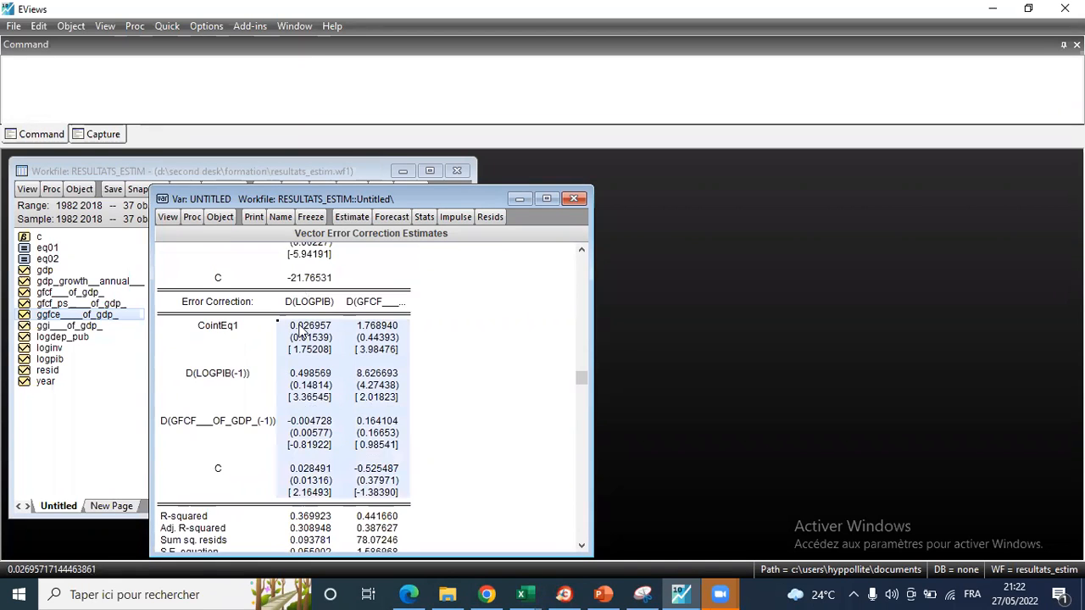
left_click(300, 329)
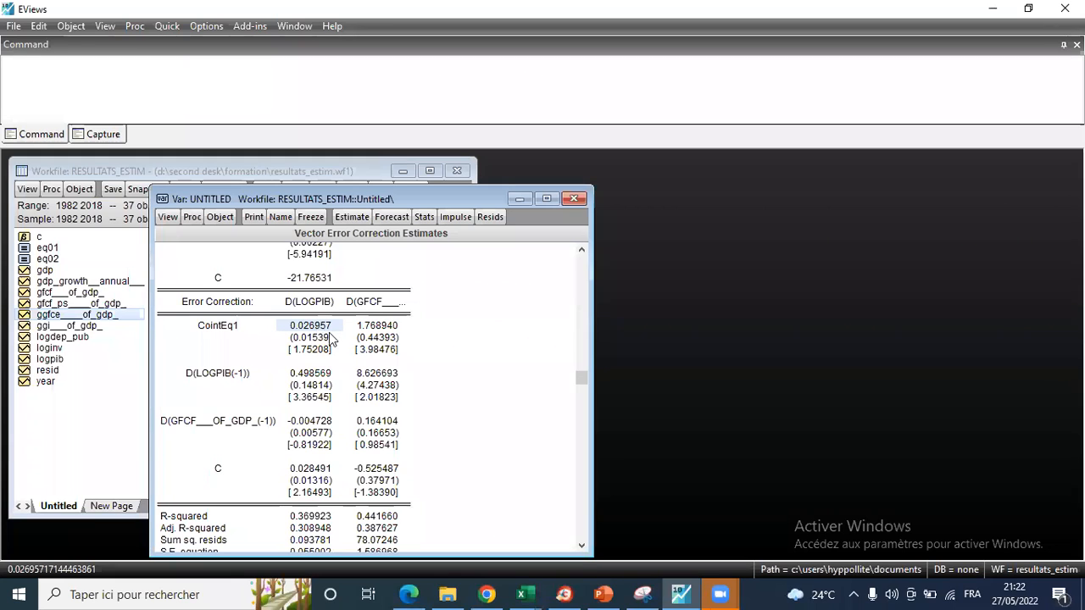
scroll(311, 402, "up", 1)
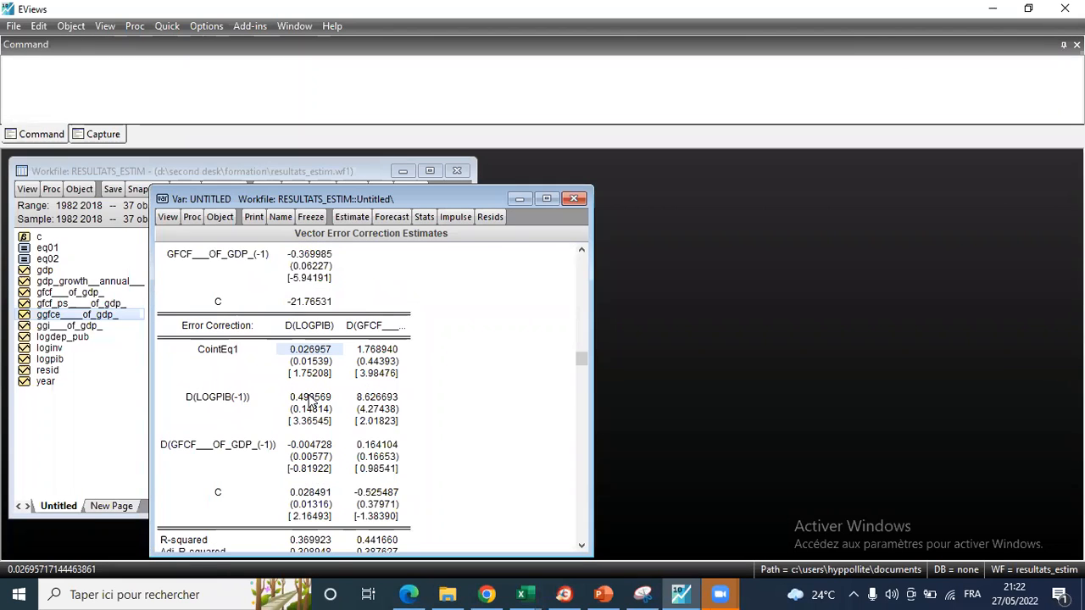
scroll(360, 335, "down", 1)
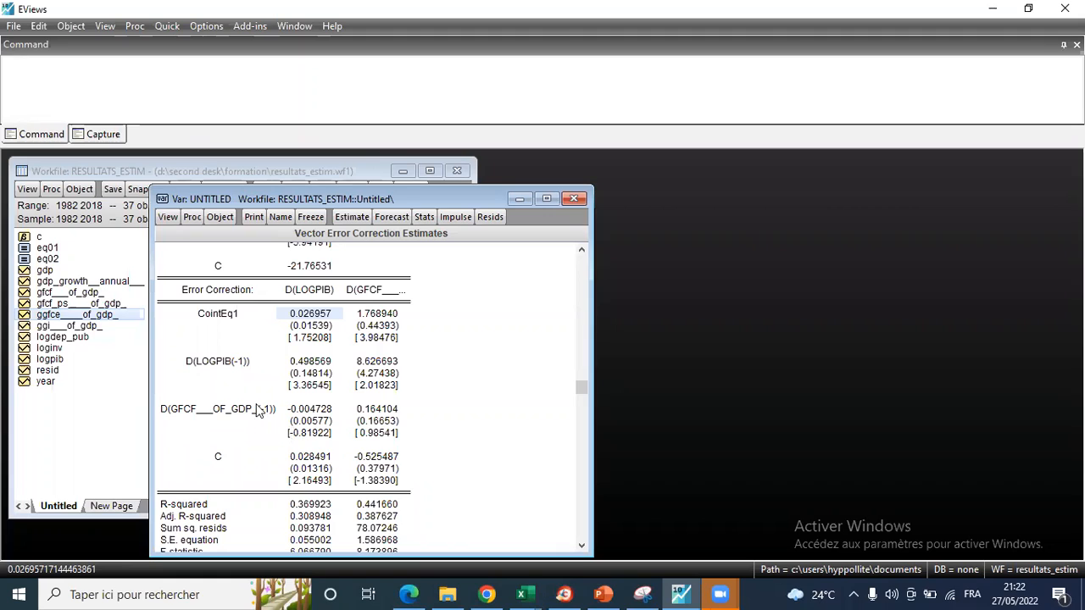
scroll(305, 398, "up", 2)
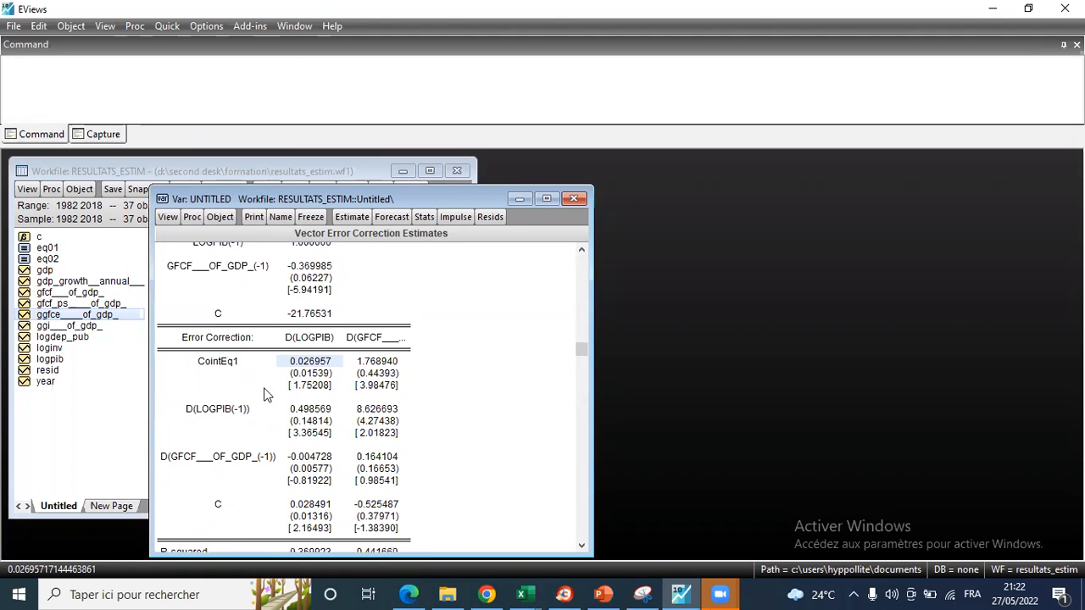
- Compare the standard error and t-statistic of long-run GFCF___OF_GDP_(-1) with the short-run D(GFCF___OF_GDP_(-1)) estimates in the D(LOGPIB) equation
left_click(312, 326)
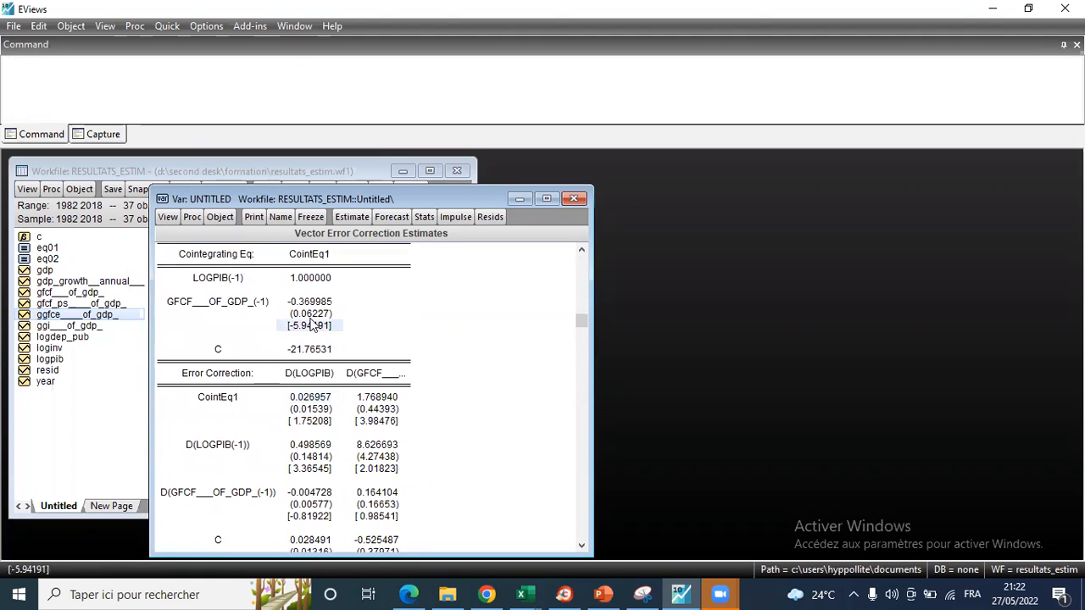
left_click_drag(312, 325, 312, 314)
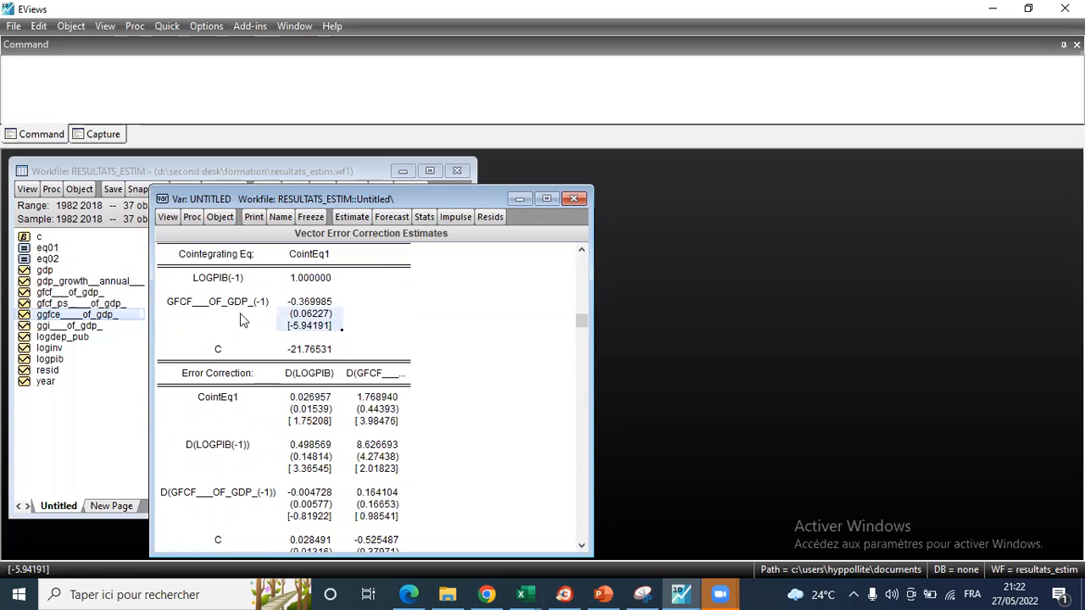
scroll(202, 420, "down", 2)
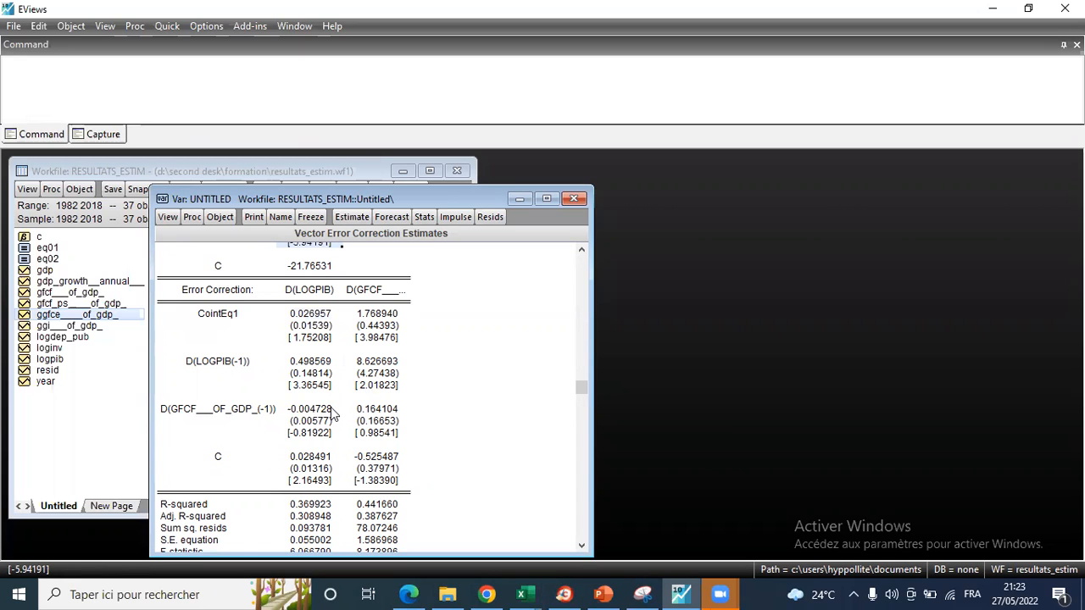
left_click_drag(290, 408, 316, 440)
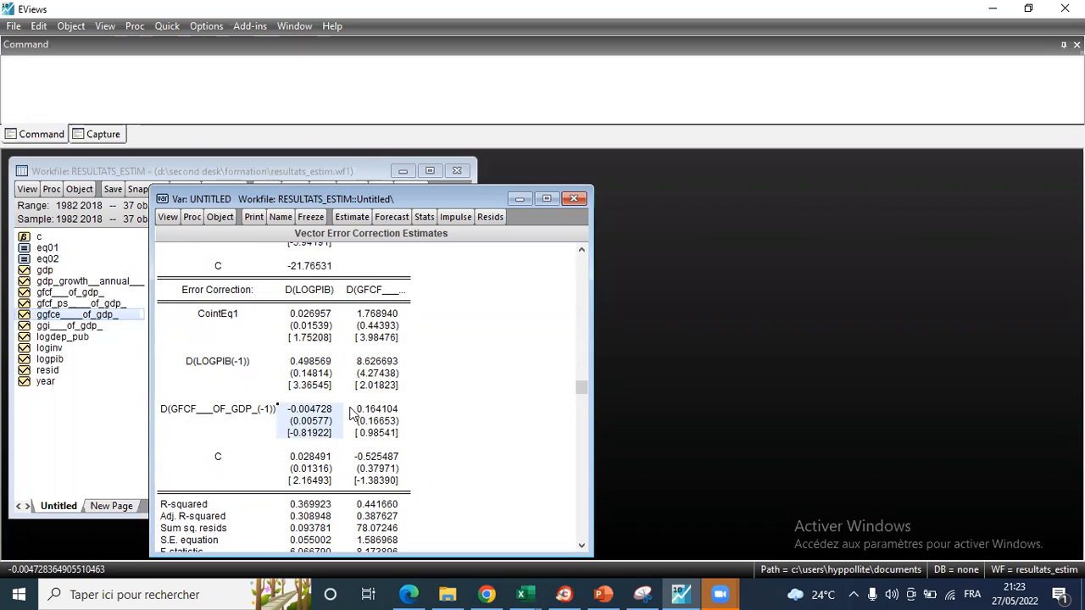
- Examine the sign and size of the GFCF___OF_GDP_(-1) coefficient and the constant within the highlighted long-run relation for LOGPIB(-1)
scroll(329, 437, "up", 4)
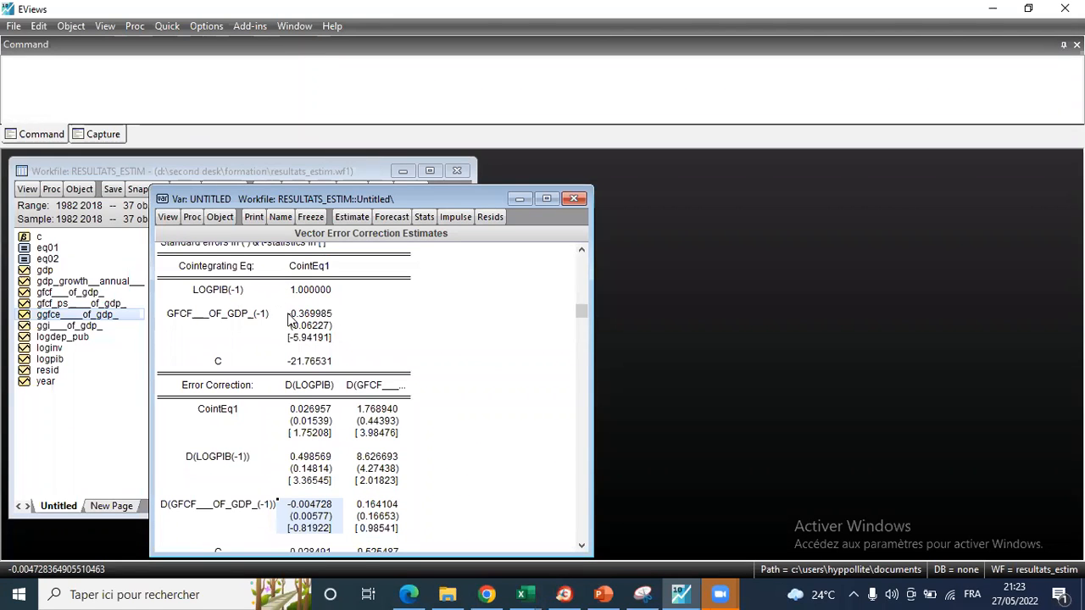
left_click(323, 318)
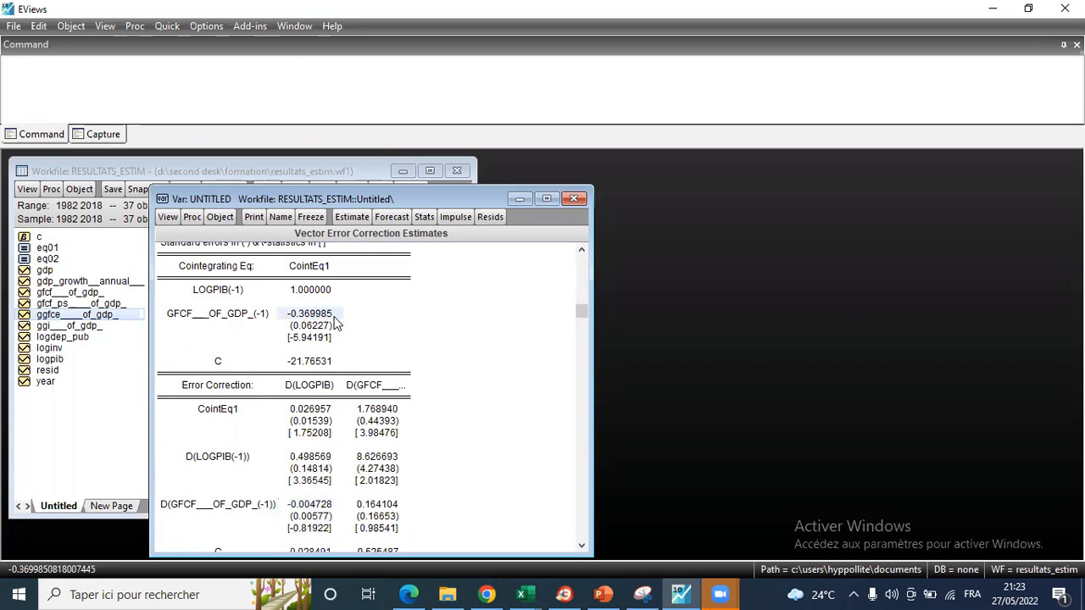
left_click_drag(195, 292, 306, 331)
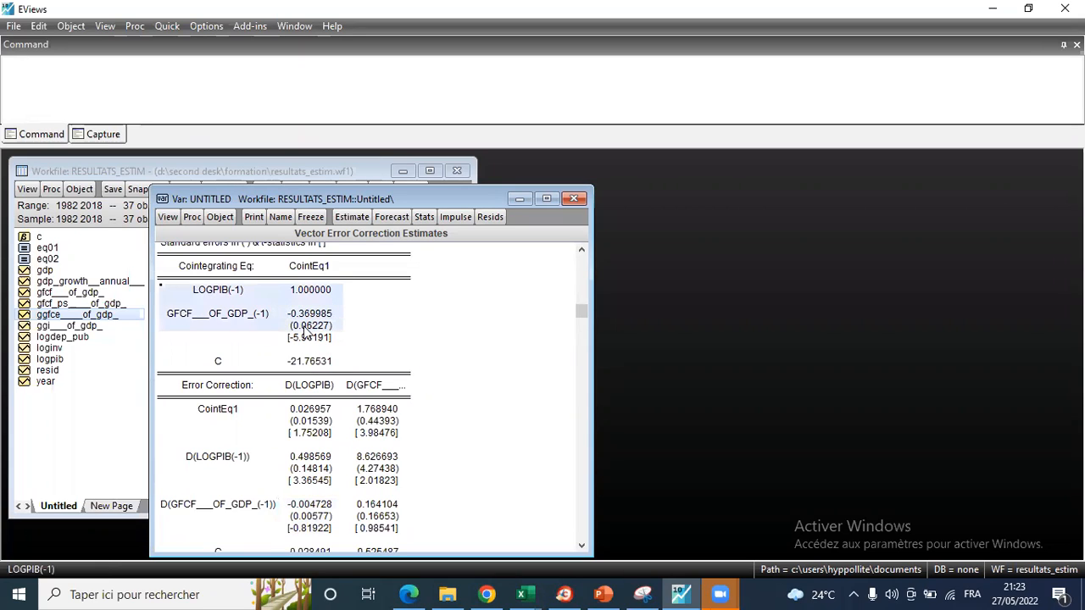
left_click_drag(330, 367, 328, 363)
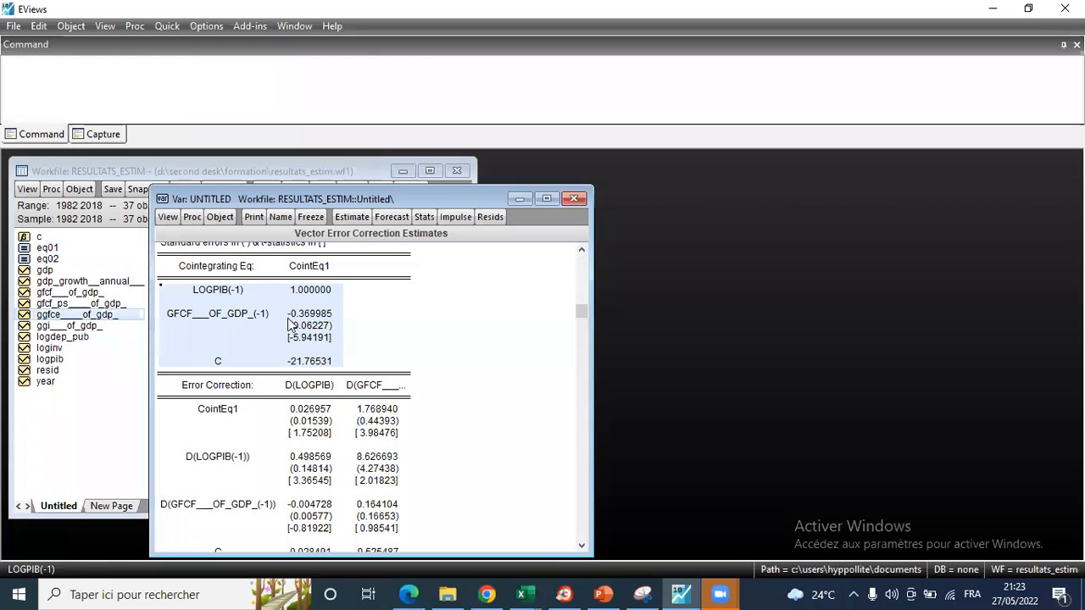
left_click(288, 323)
left_click(295, 362)
left_click_drag(252, 301, 346, 376)
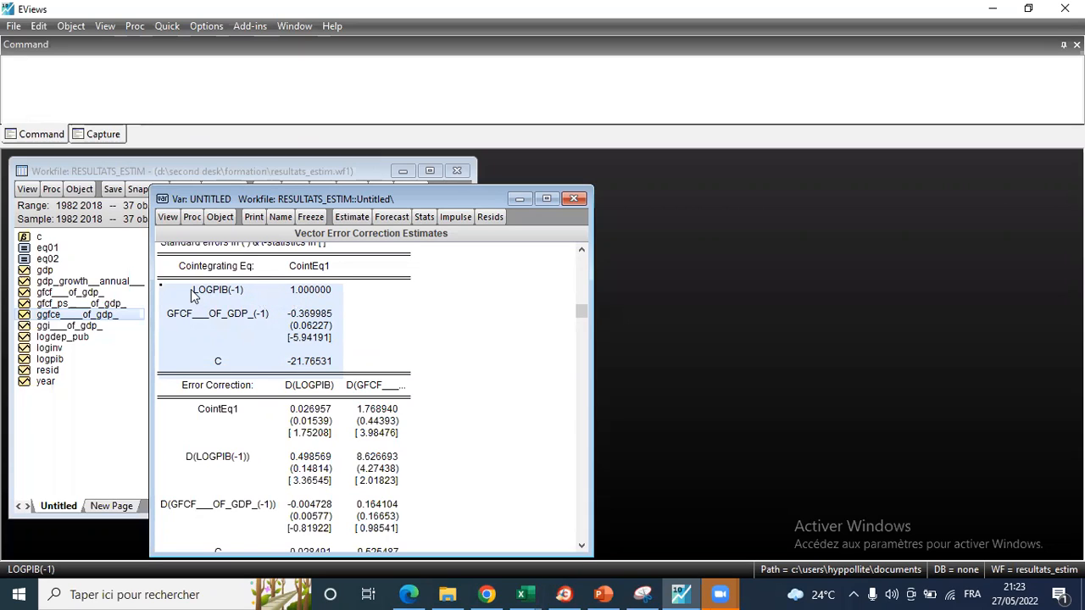
- Examine the LOGPIB(-1) row of the cointegrating equation and the CointEq1 coefficient and t-statistic in the D(LOGPIB) equation
left_click_drag(207, 293, 340, 292)
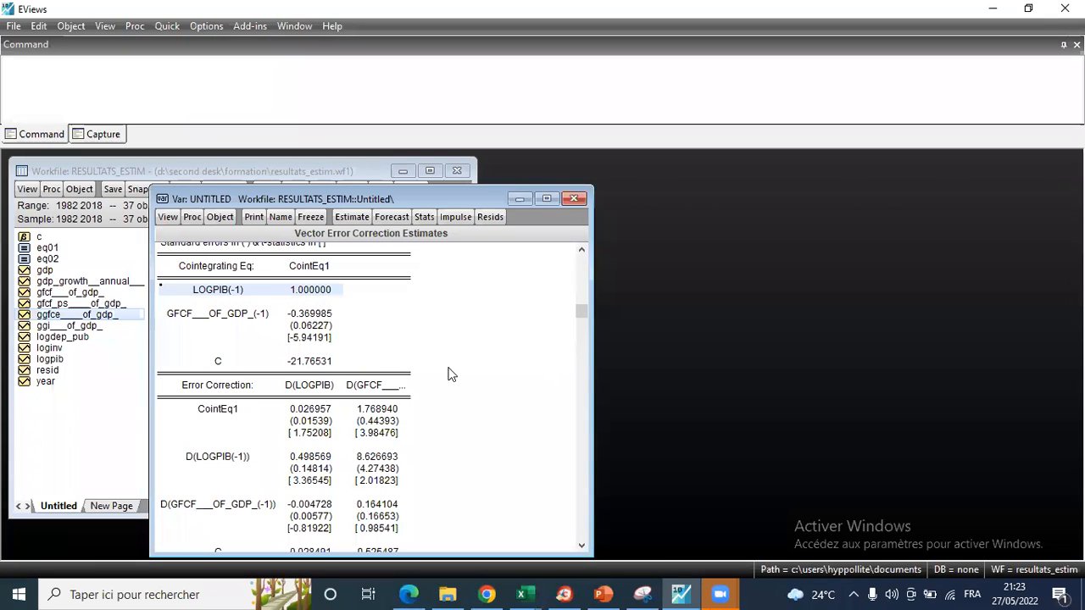
scroll(314, 366, "down", 2)
left_click(310, 363)
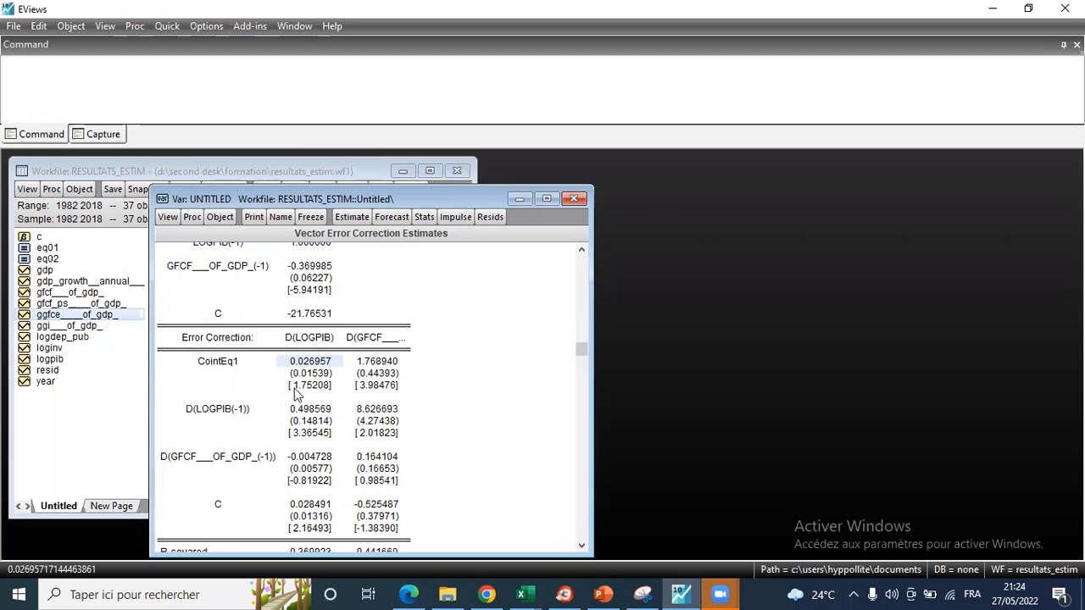
left_click(325, 386)
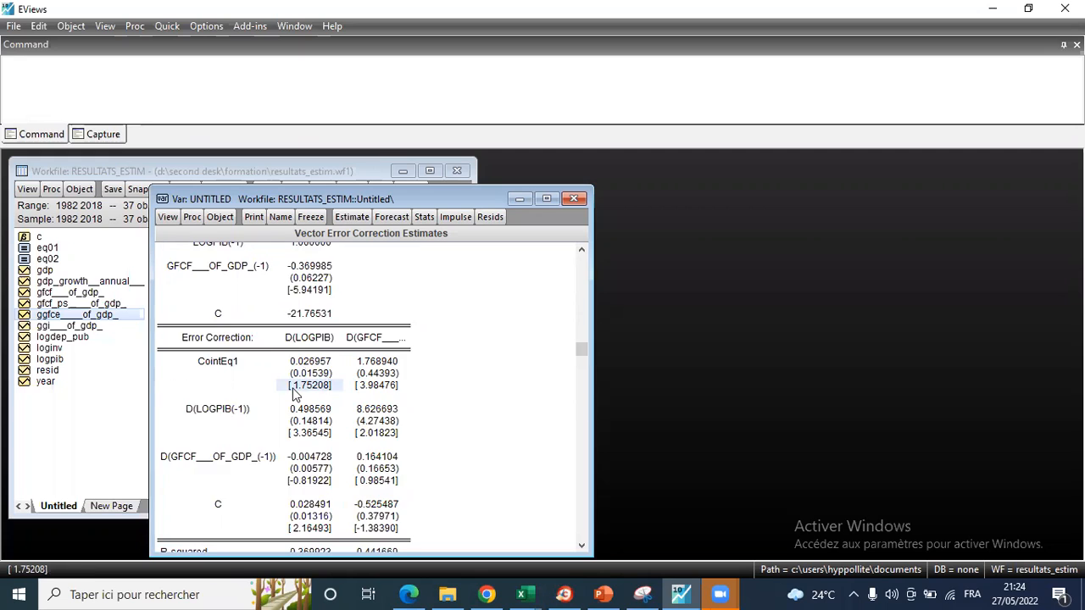
scroll(294, 394, "down", 2)
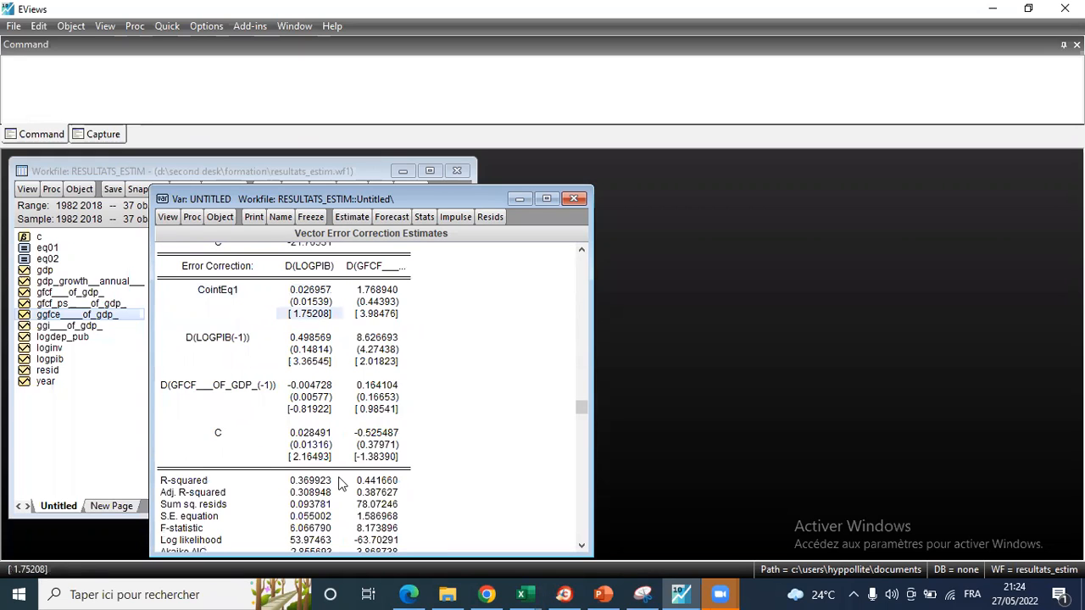
- Highlight the CointEq1 coefficient together with its standard error and t-statistic in the D(LOGPIB) equation
scroll(339, 483, "up", 5)
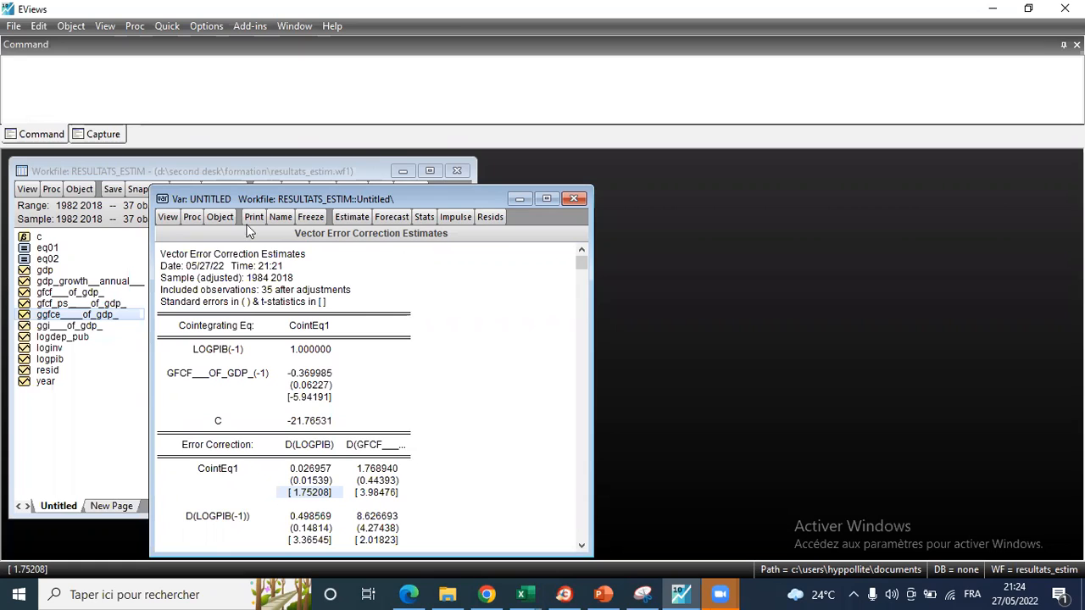
scroll(322, 472, "down", 1)
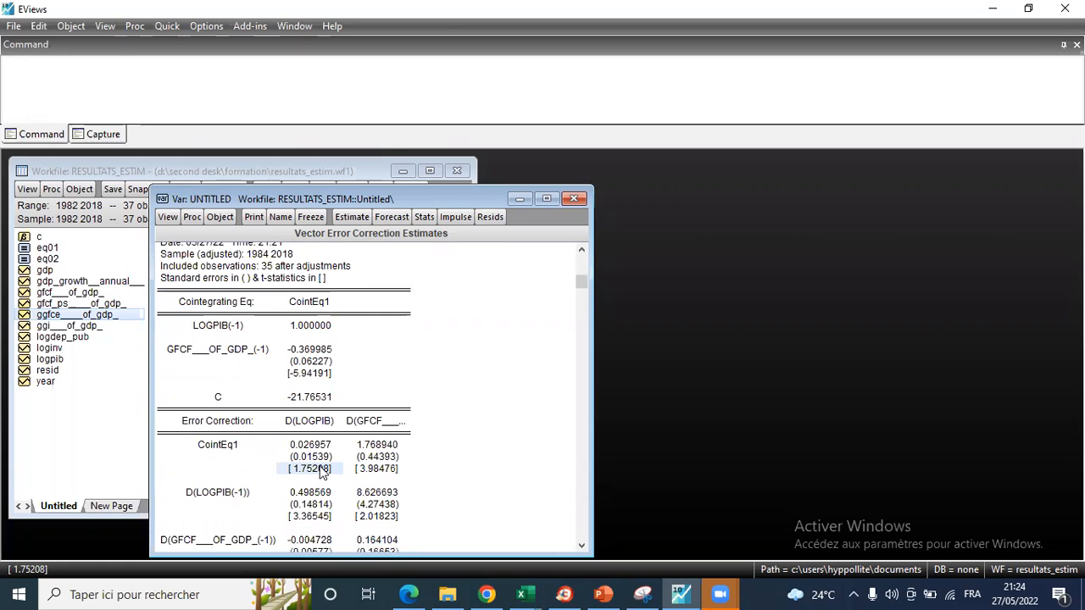
scroll(313, 436, "down", 2)
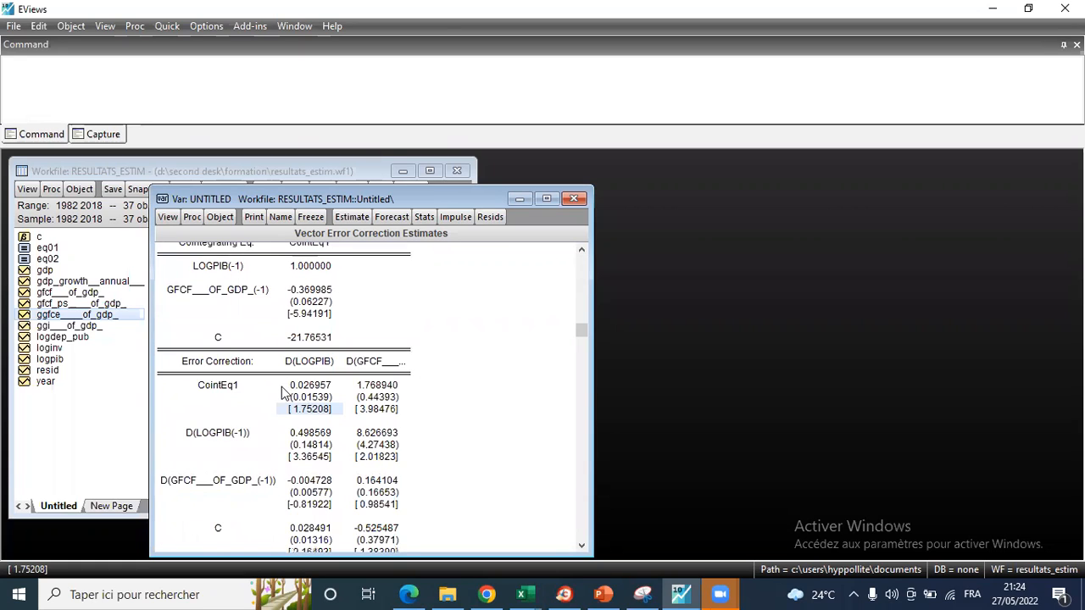
left_click_drag(281, 388, 332, 395)
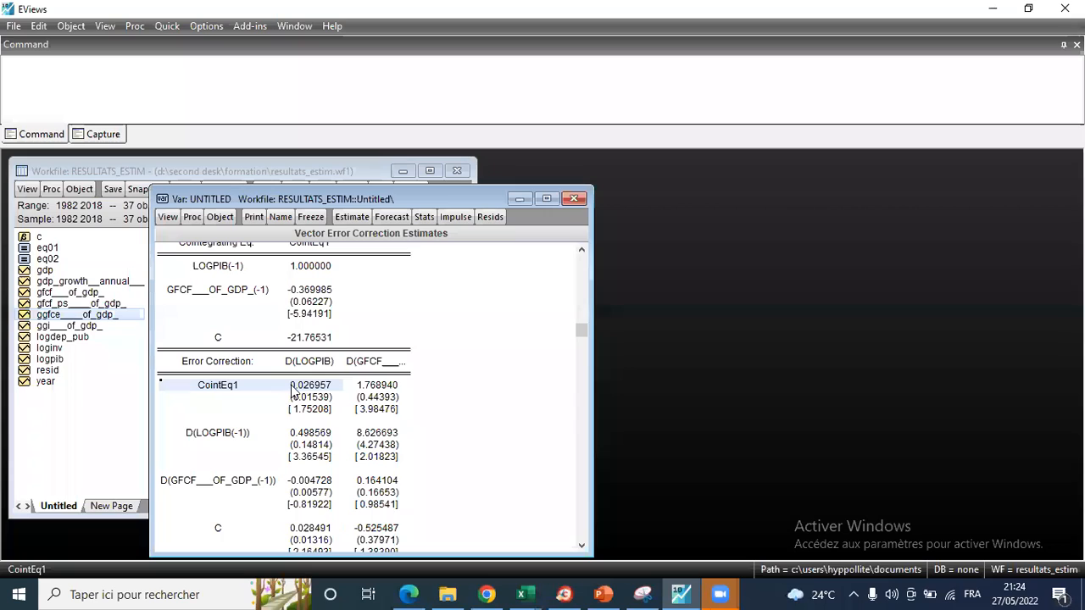
left_click(298, 391)
left_click_drag(298, 393, 320, 412)
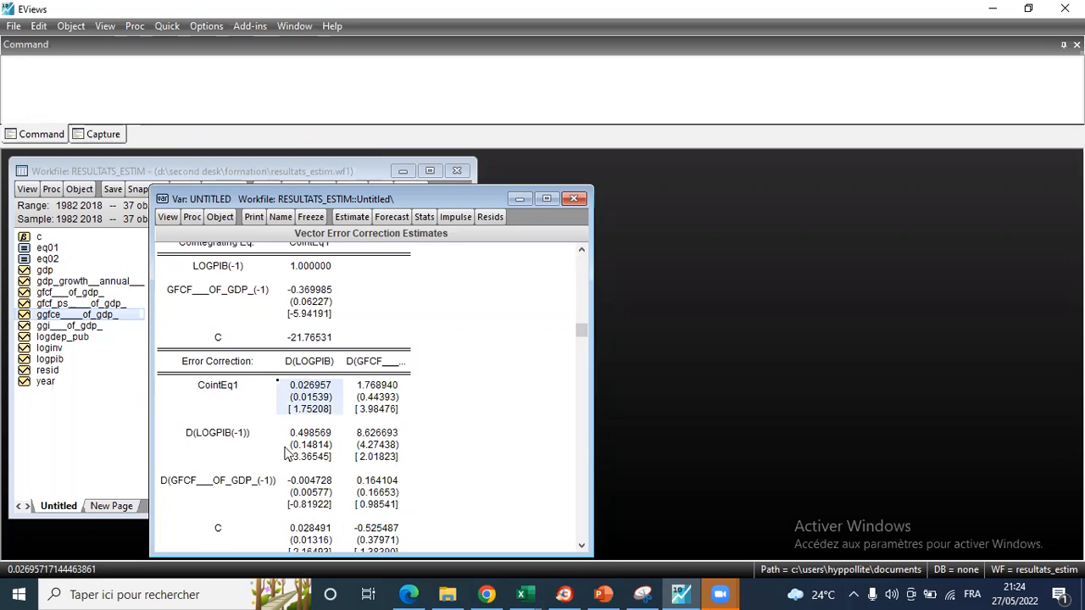
- Re-estimate the vector error correction model with d(logpib) d(gfcf___of_gdp_) as endogenous variables and lag interval 1 1
left_click(352, 219)
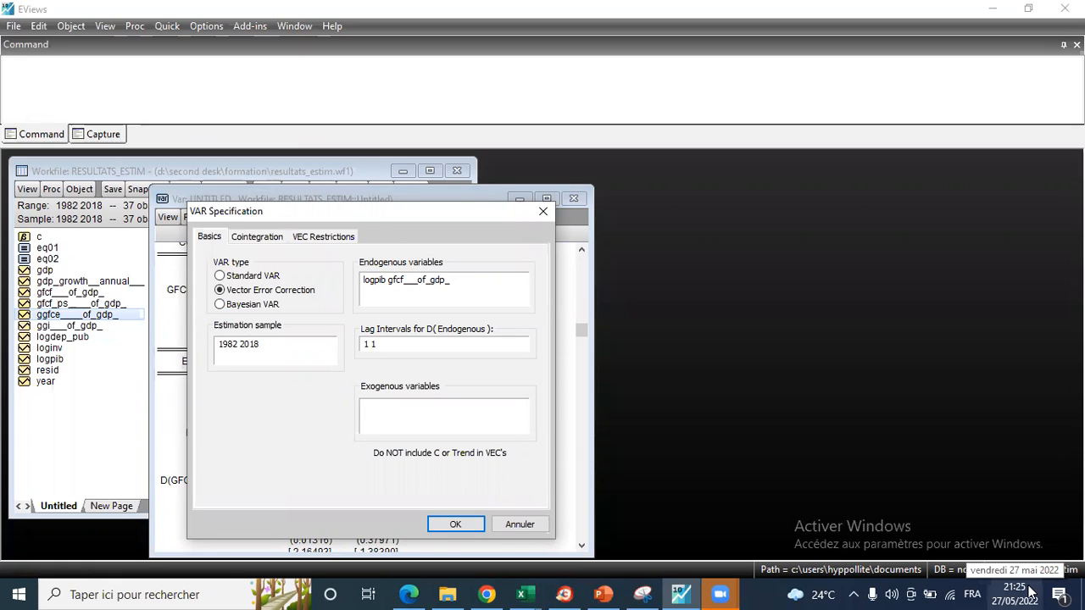
type("d")
type("(")
type(")")
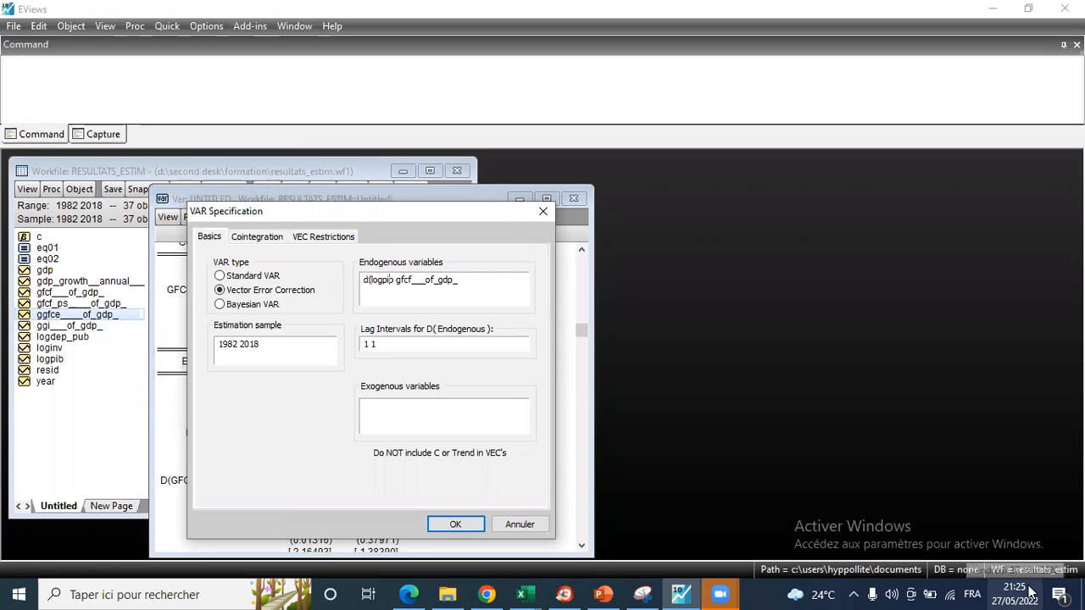
type(")d(")
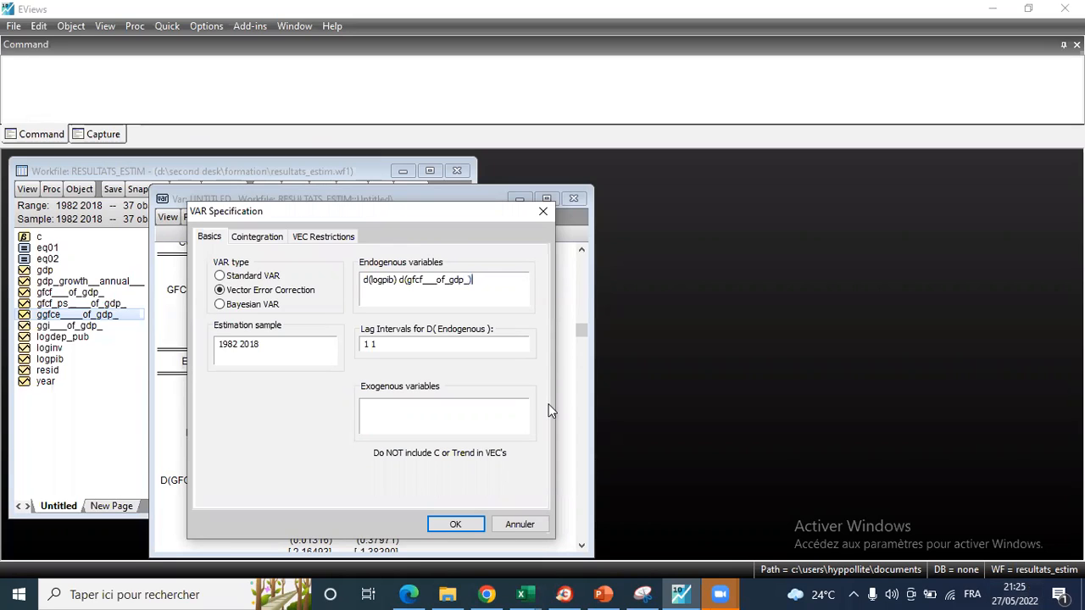
left_click(385, 339)
key("BackSpace")
type("1")
left_click(455, 524)
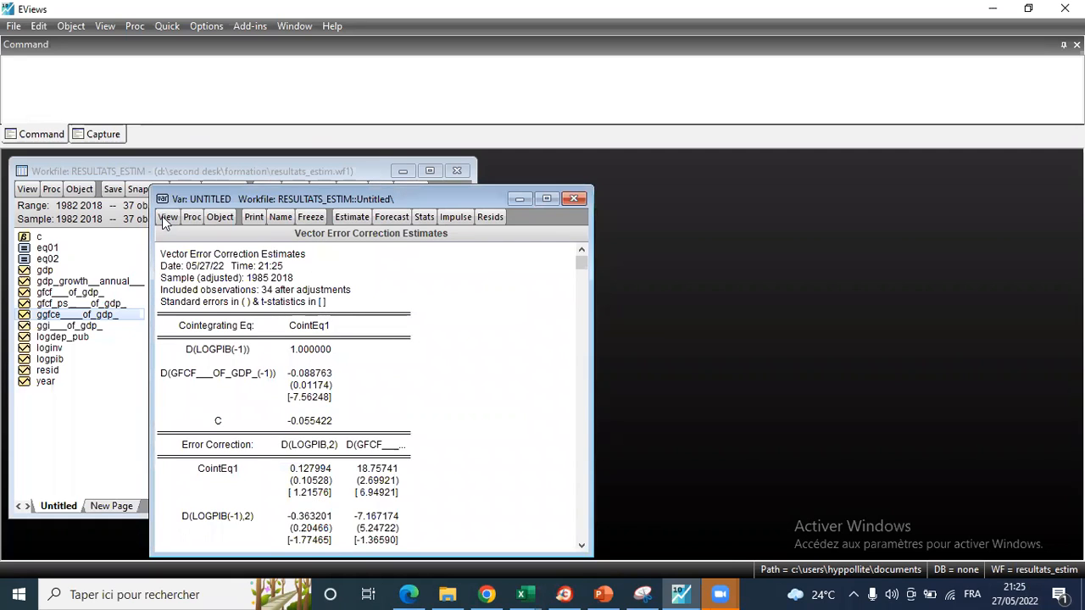
- Estimate a standard VAR of d(logpib) and d(gfcf___of_gdp_) with lags 1 1 and check the D(GFCF___OF_GDP_(-1)) t-statistic for D(LOGPIB)
left_click(348, 215)
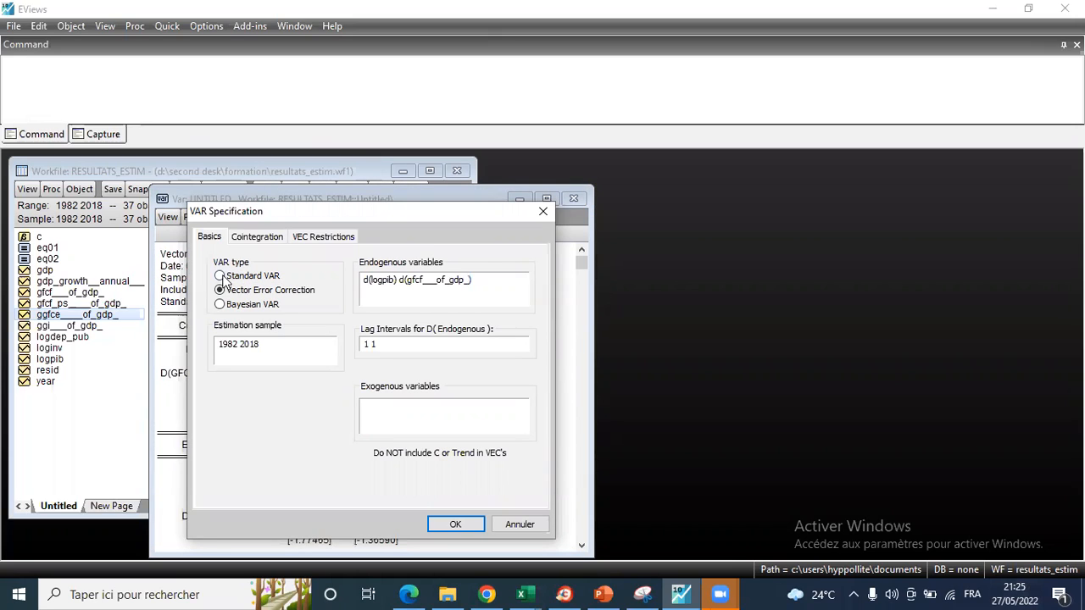
left_click(221, 276)
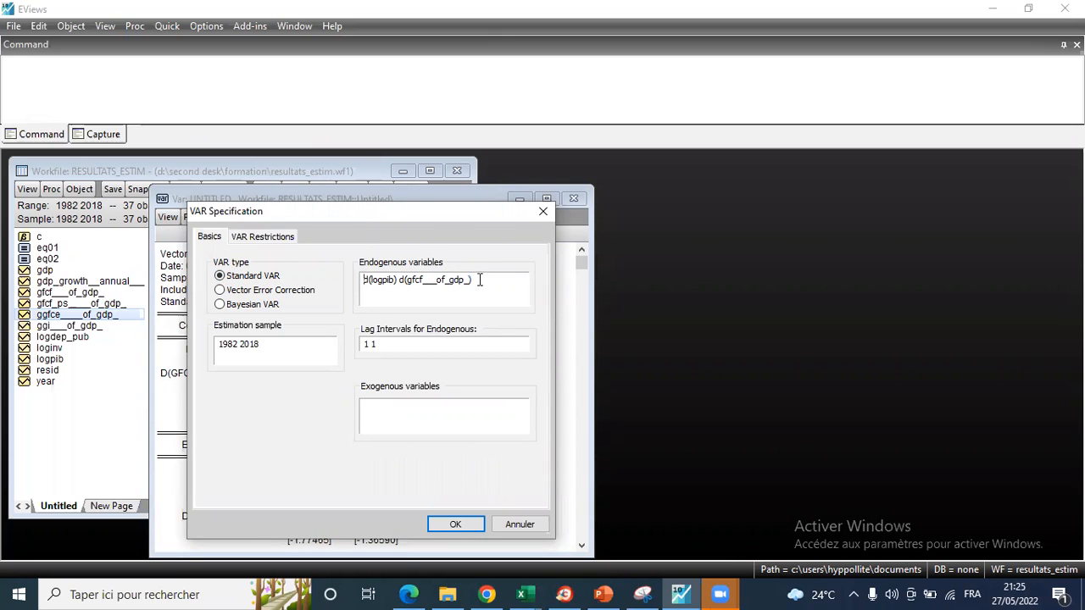
key("ctrl+a")
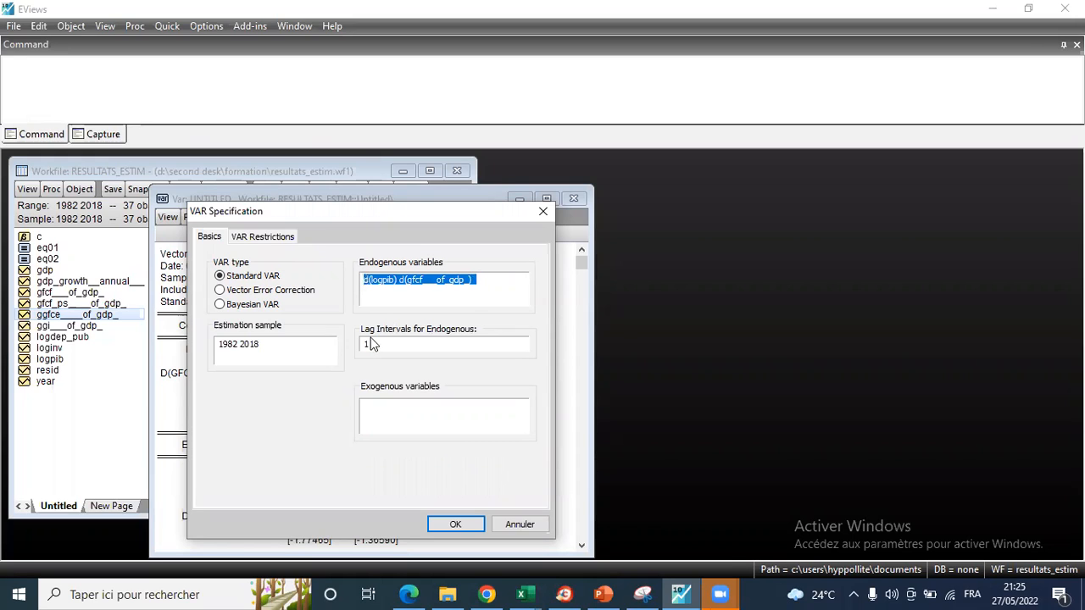
left_click(423, 294)
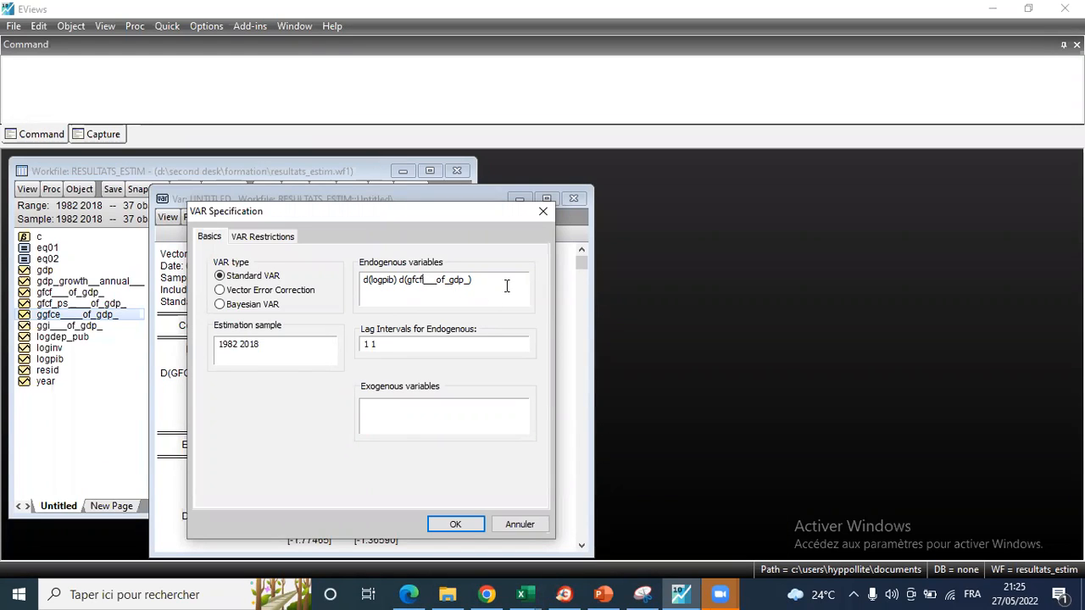
left_click_drag(477, 279, 339, 275)
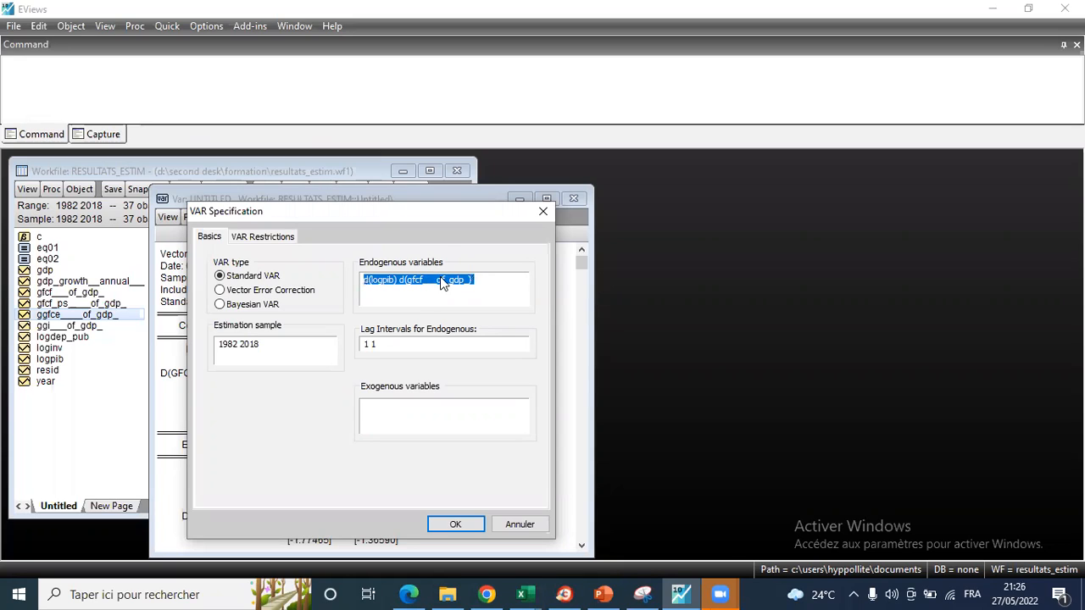
left_click(492, 280)
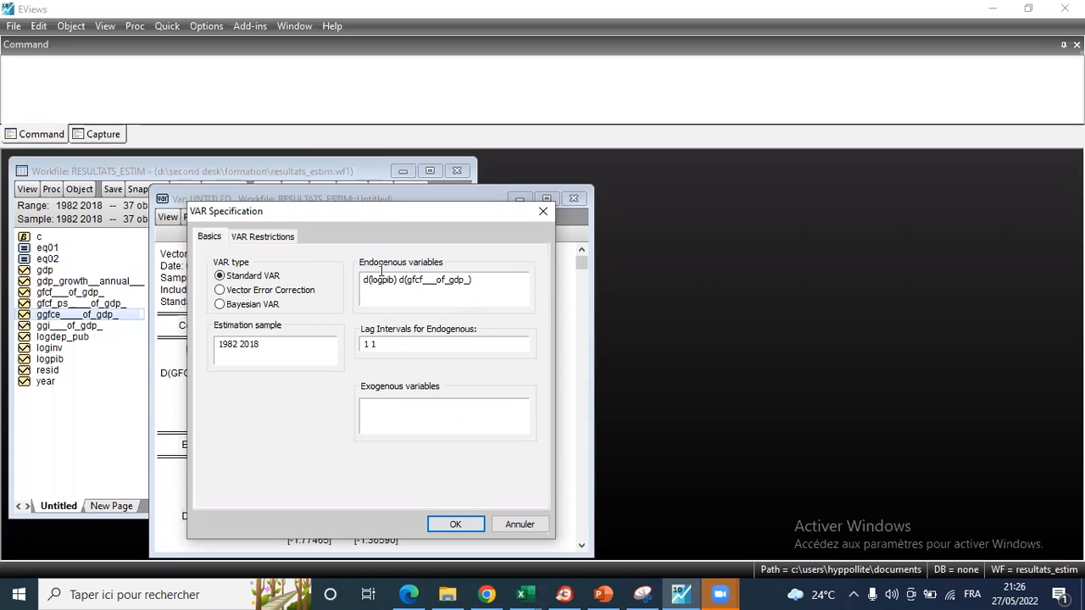
left_click_drag(366, 279, 476, 280)
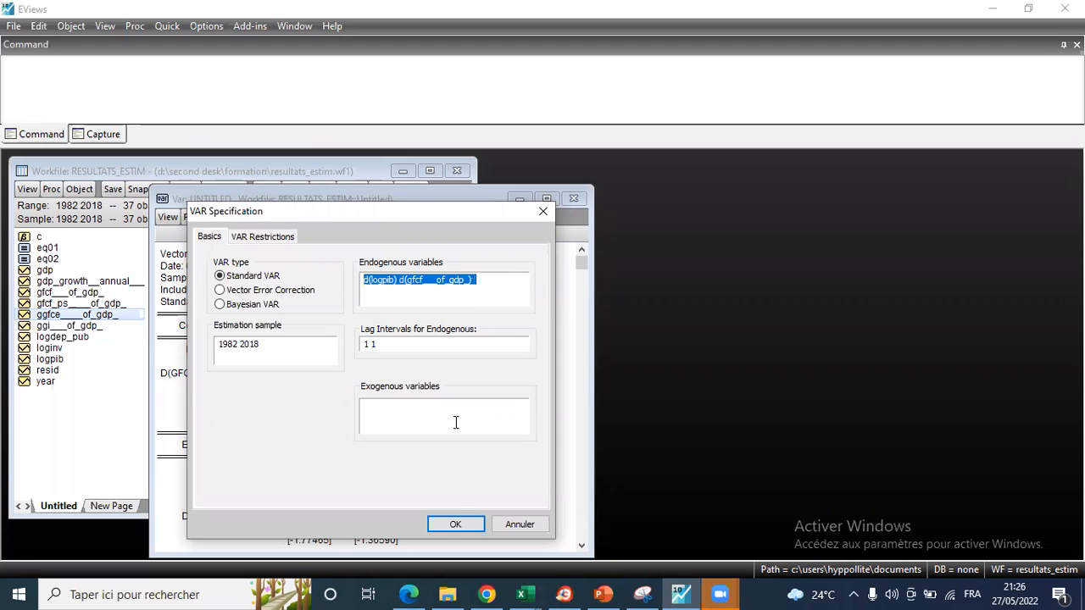
left_click(458, 523)
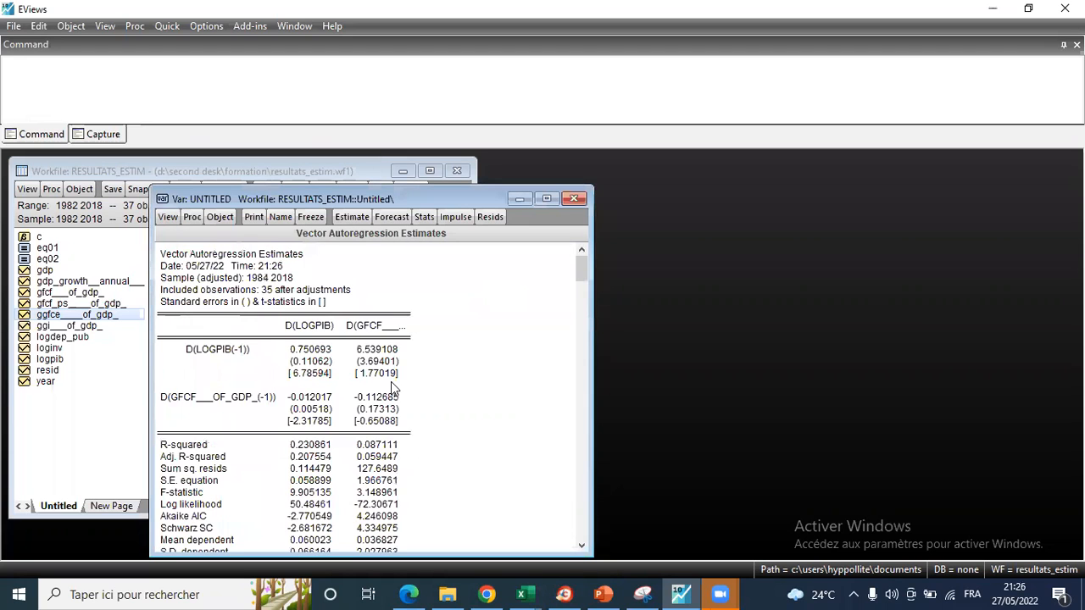
scroll(391, 387, "down", 1)
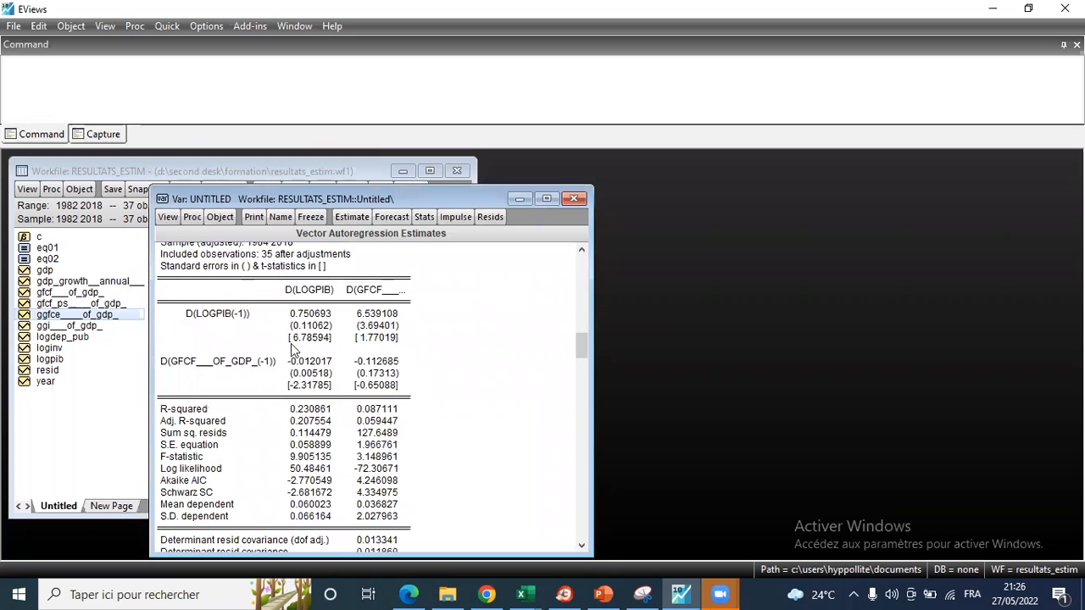
left_click(293, 387)
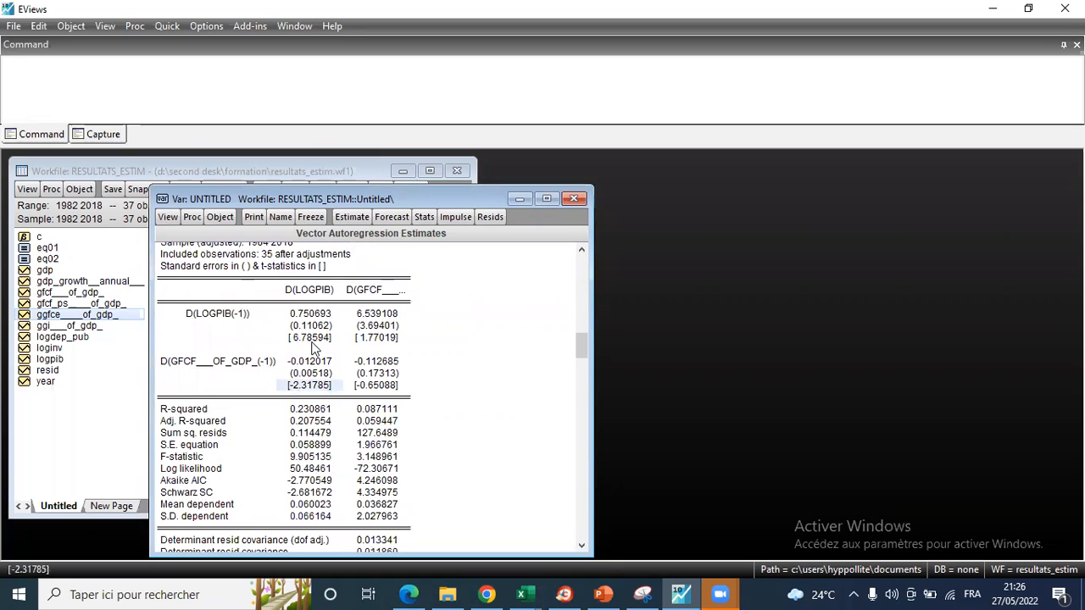
- Re-estimate the standard VAR with lag interval 1 2 and look over the coefficients of both equations
left_click(353, 220)
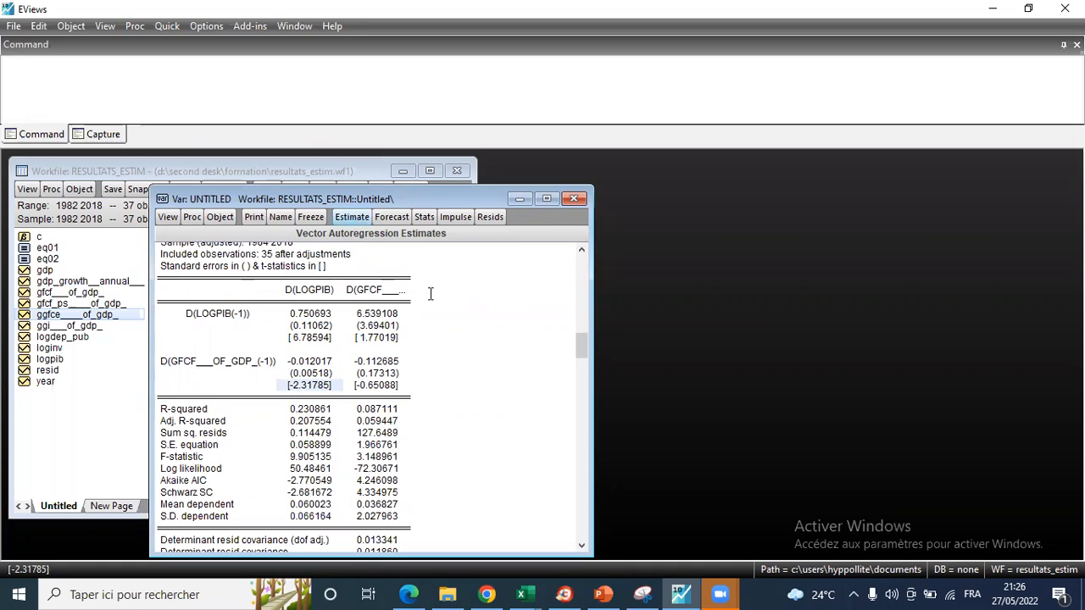
key("BackSpace")
type("2")
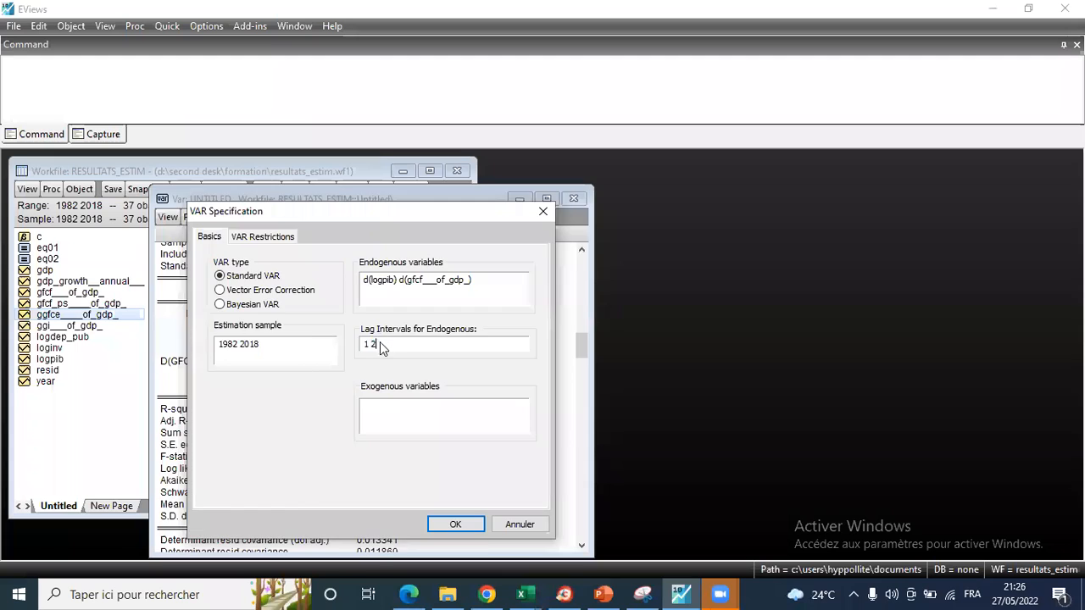
key("Return")
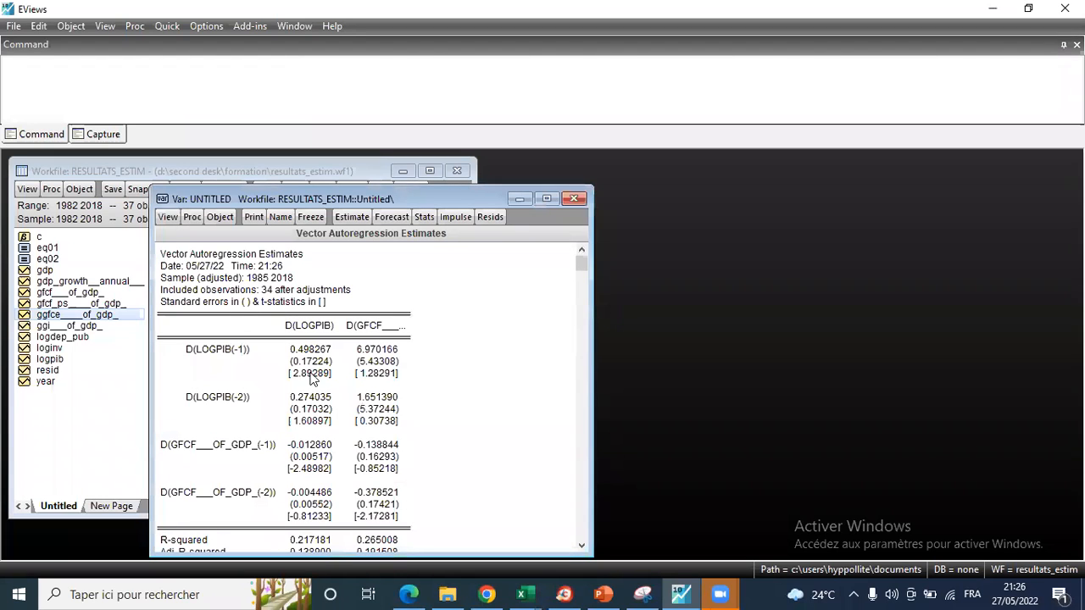
scroll(314, 379, "down", 1)
scroll(313, 379, "down", 3)
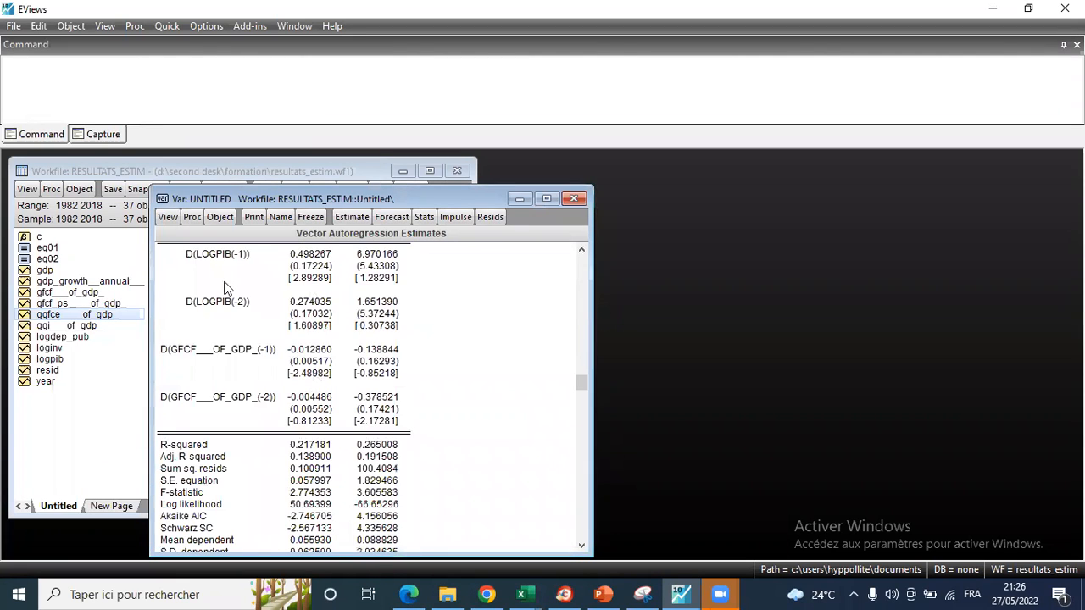
scroll(180, 230, "up", 3)
- Run the lag length criteria for the differenced VAR with 5 lags included
left_click(165, 218)
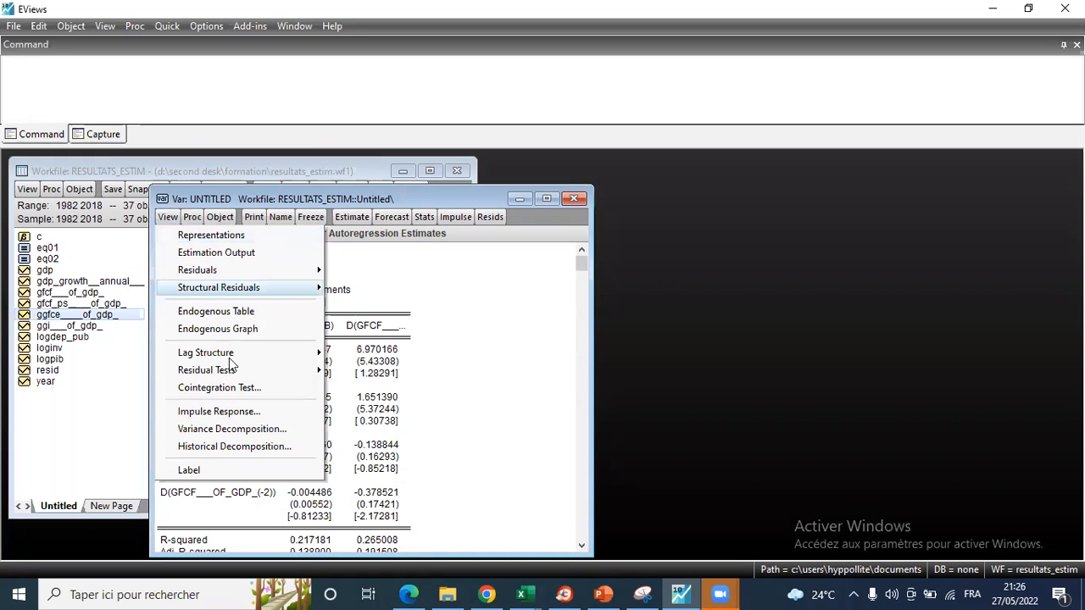
mouse_move(266, 358)
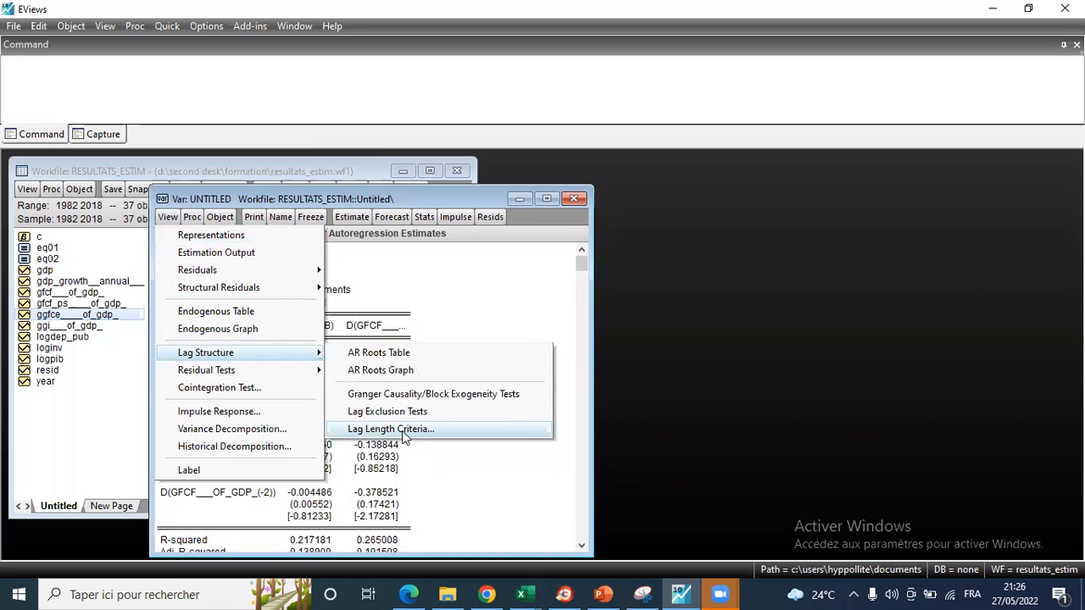
left_click(391, 429)
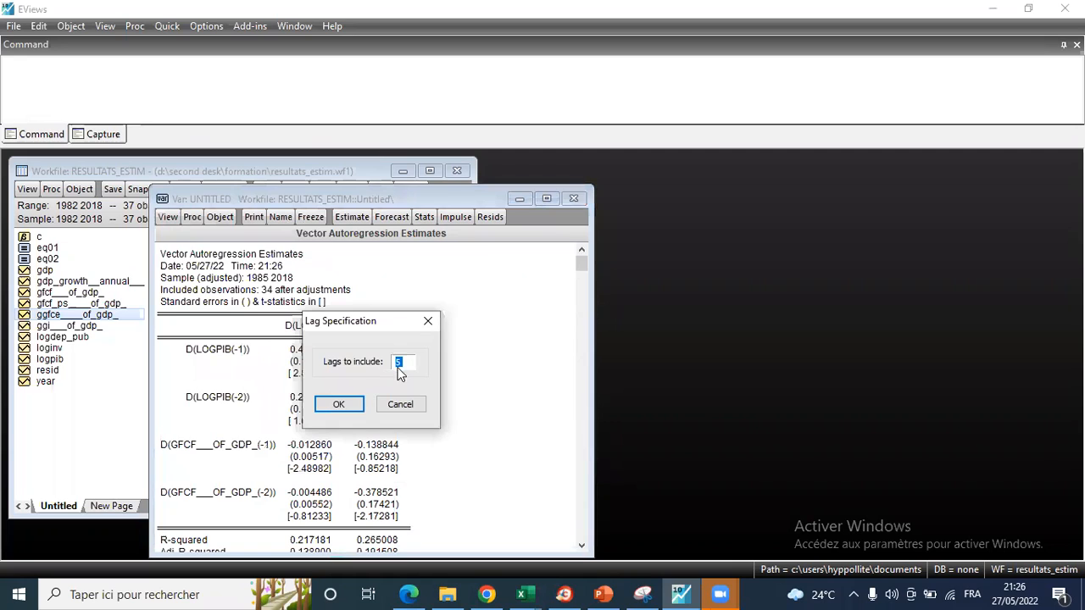
left_click(340, 405)
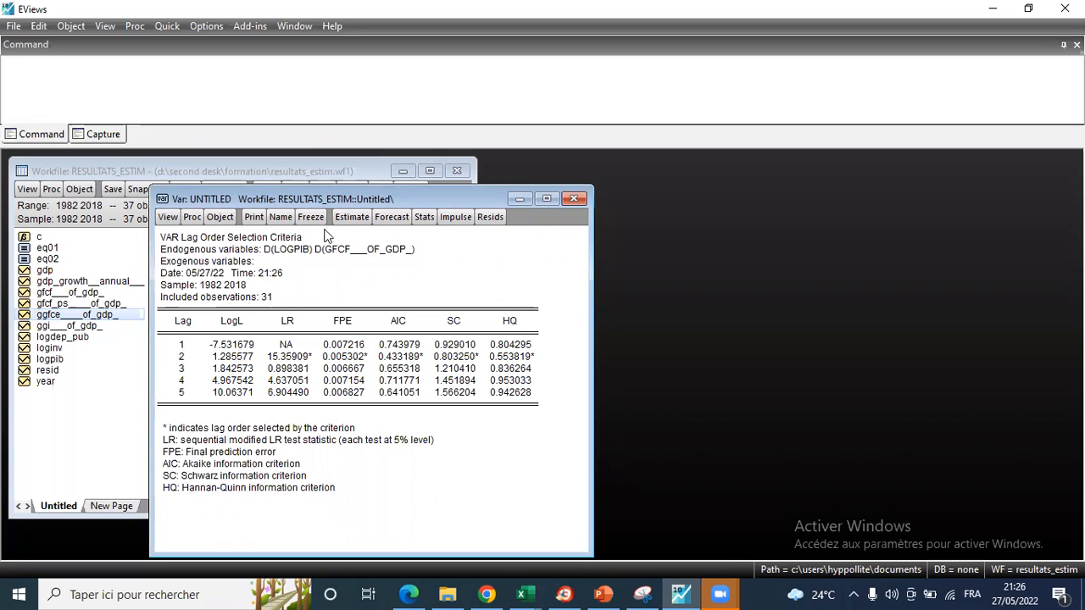
- Estimate the differenced VAR again, keeping lag interval 1 2, and highlight the D(GFCF___OF_GDP_(-1)) t-statistic in the D(LOGPIB) equation
left_click(353, 217)
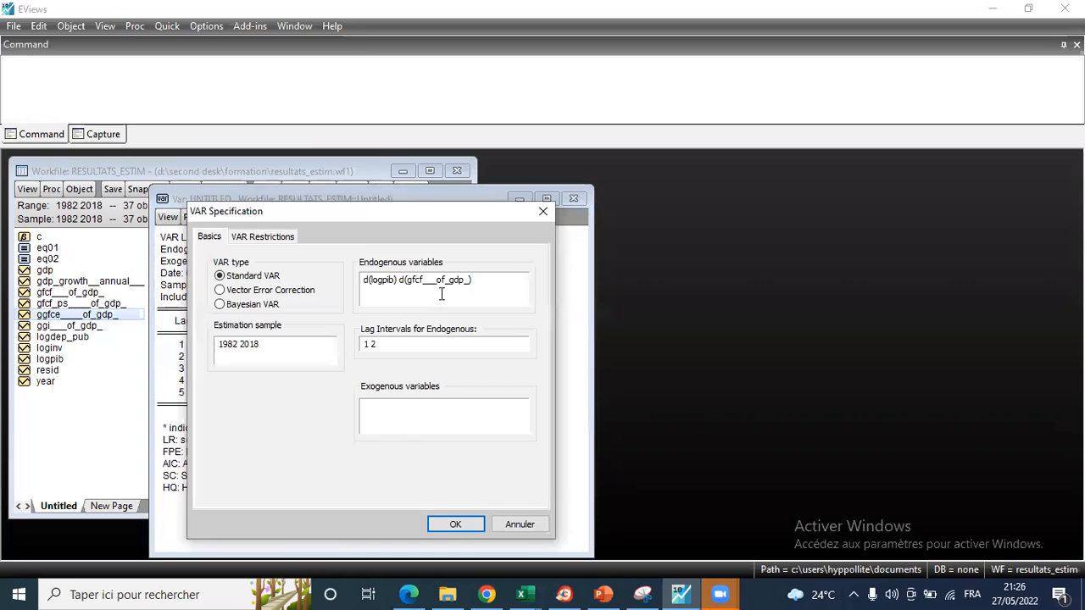
left_click(386, 343)
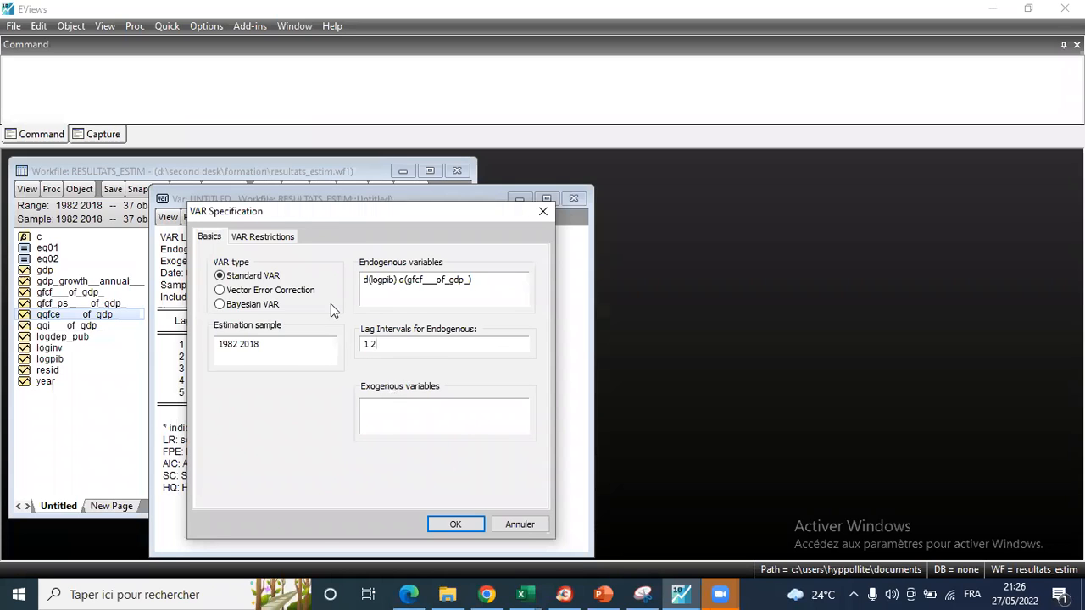
key("Return")
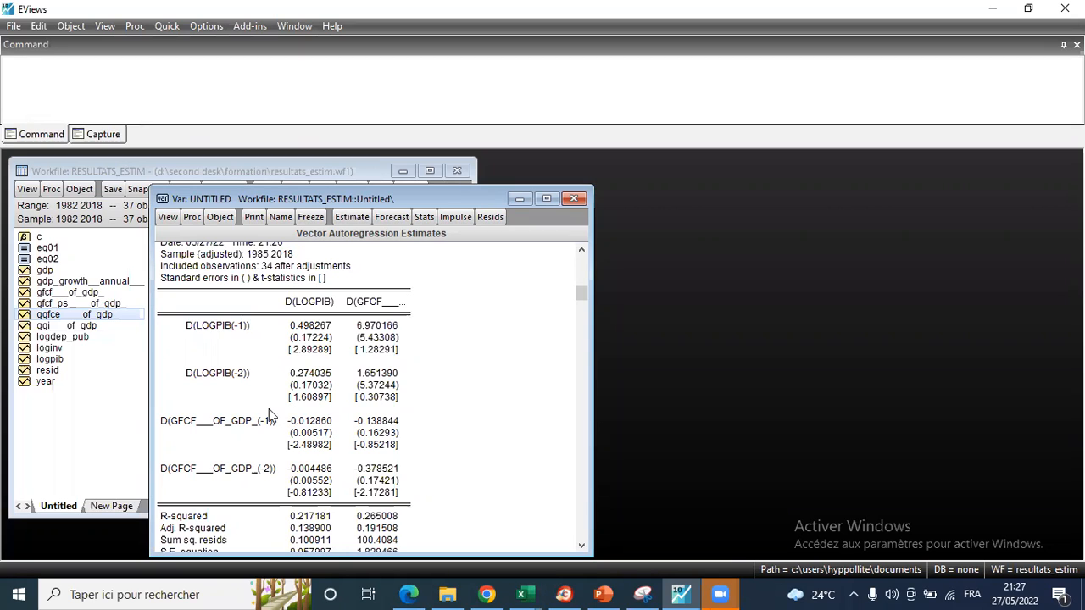
left_click(302, 448)
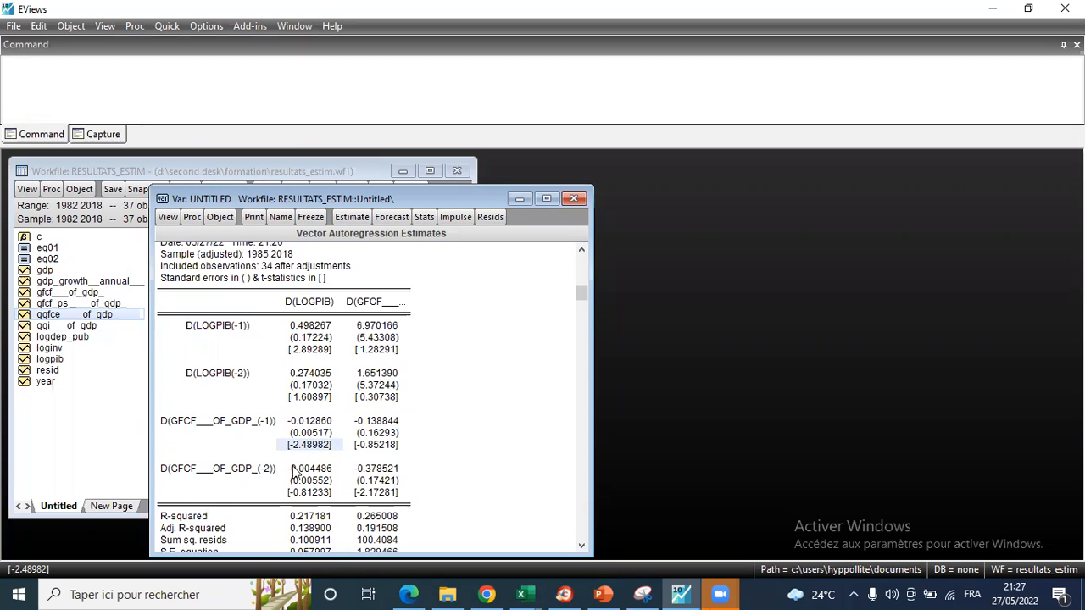
- Examine the D(GFCF___OF_GDP_(-2)) t-statistic for D(LOGPIB) and the full coefficient block of both VAR equations
left_click(327, 496)
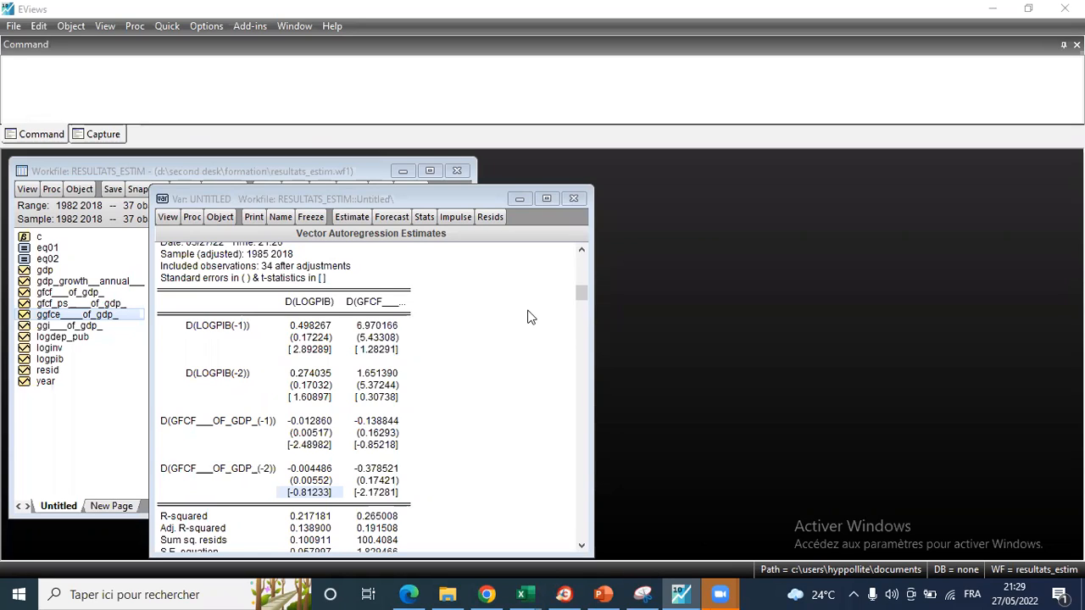
left_click(491, 9)
left_click_drag(383, 359, 396, 493)
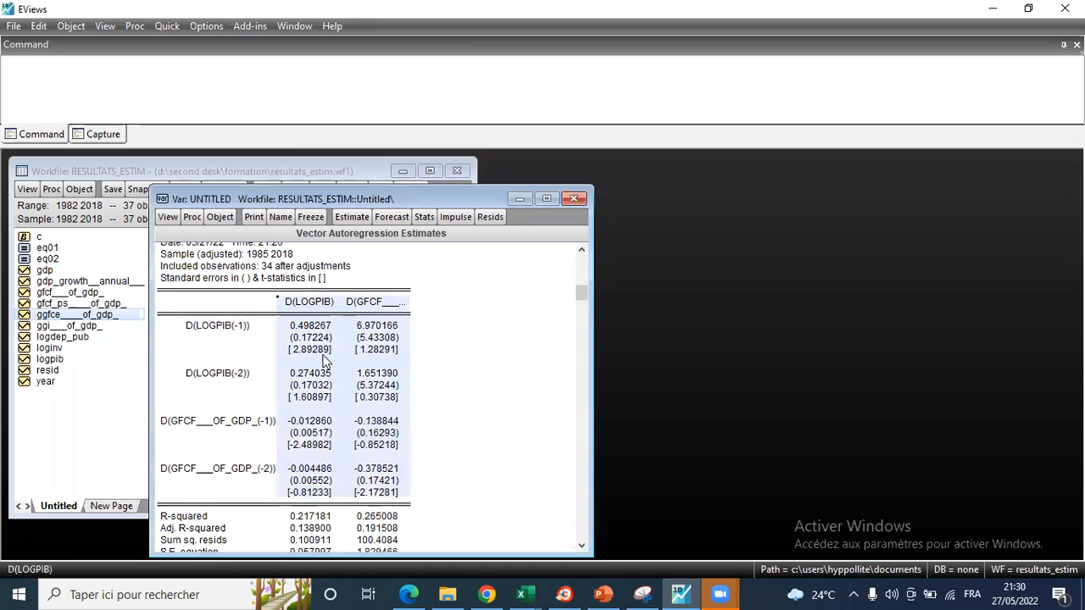
left_click(298, 303)
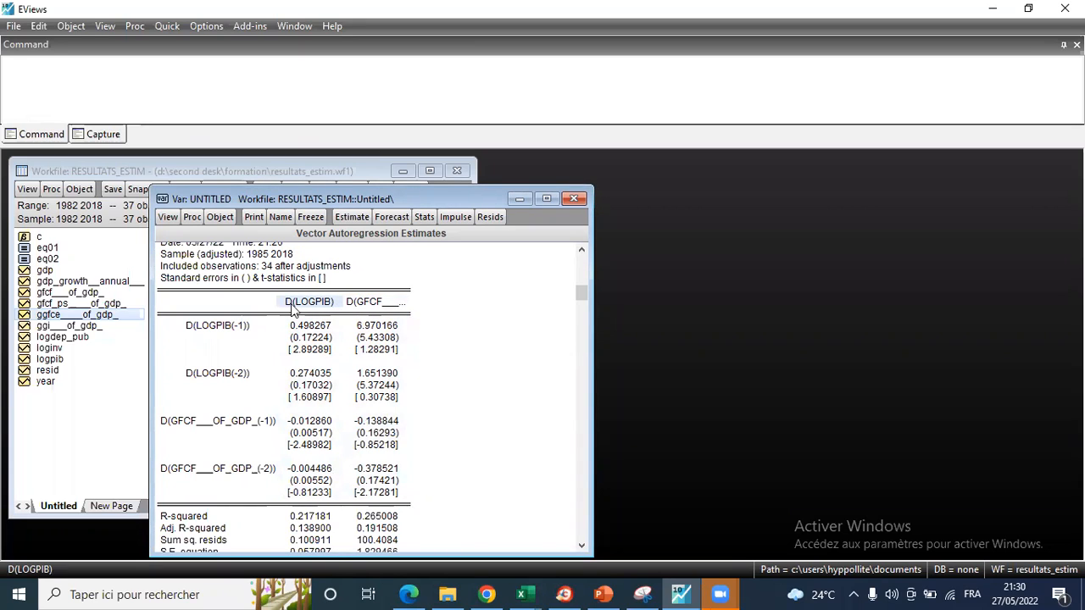
- Examine the D(GFCF___OF_GDP_(-1)) coefficient and its t-statistic in the D(LOGPIB) equation
left_click(322, 424)
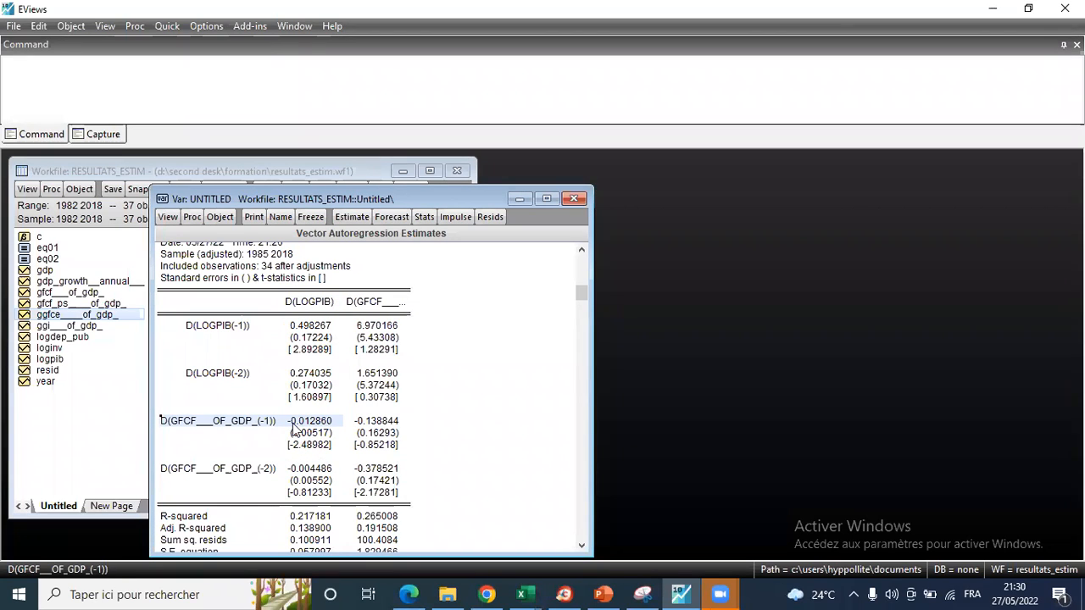
left_click(292, 424)
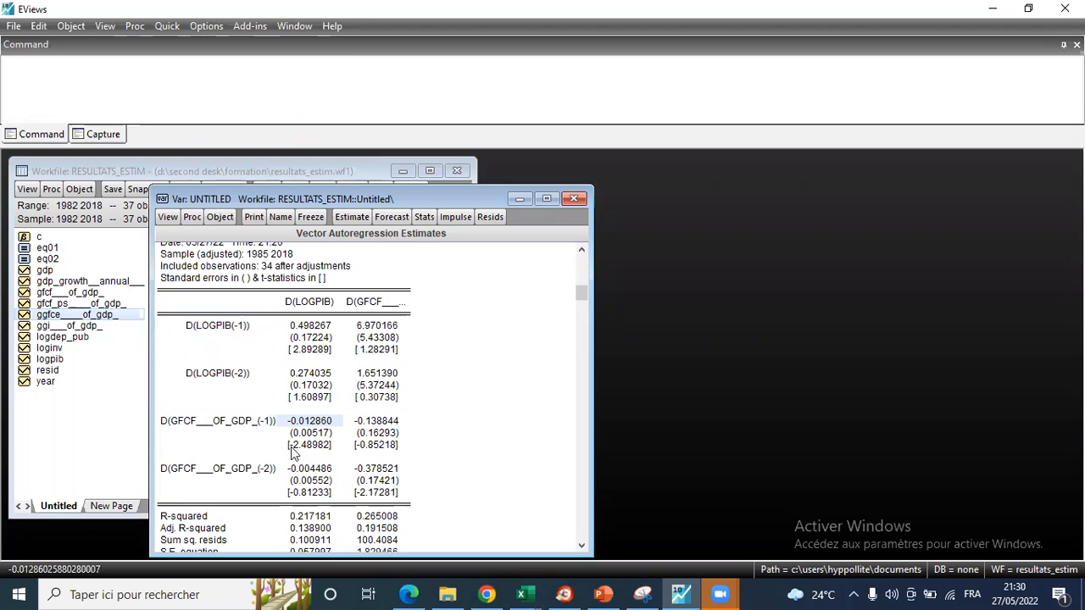
left_click(335, 449)
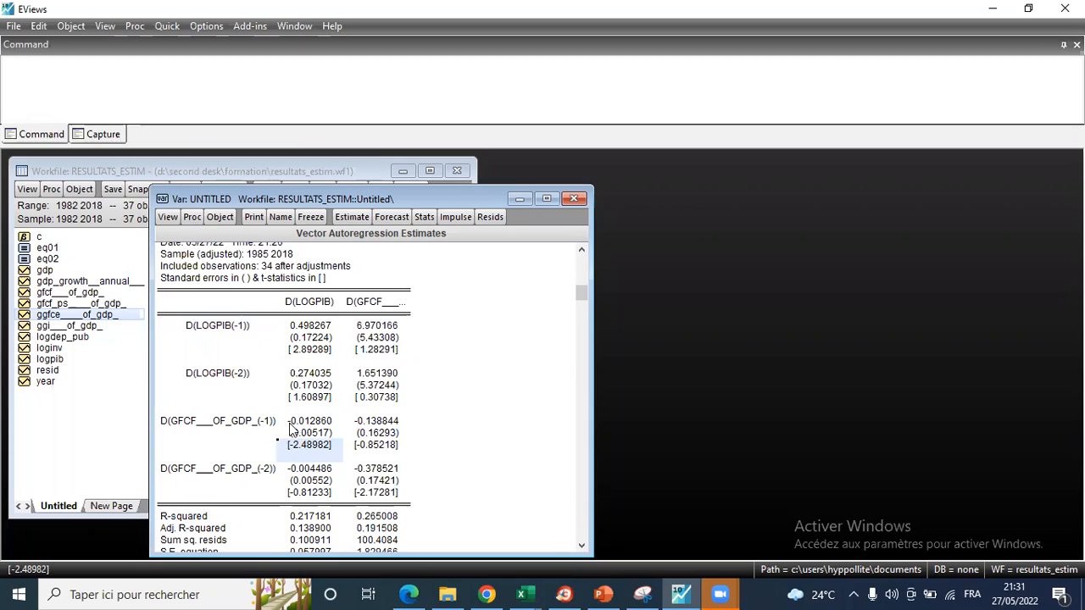
left_click_drag(312, 426, 328, 446)
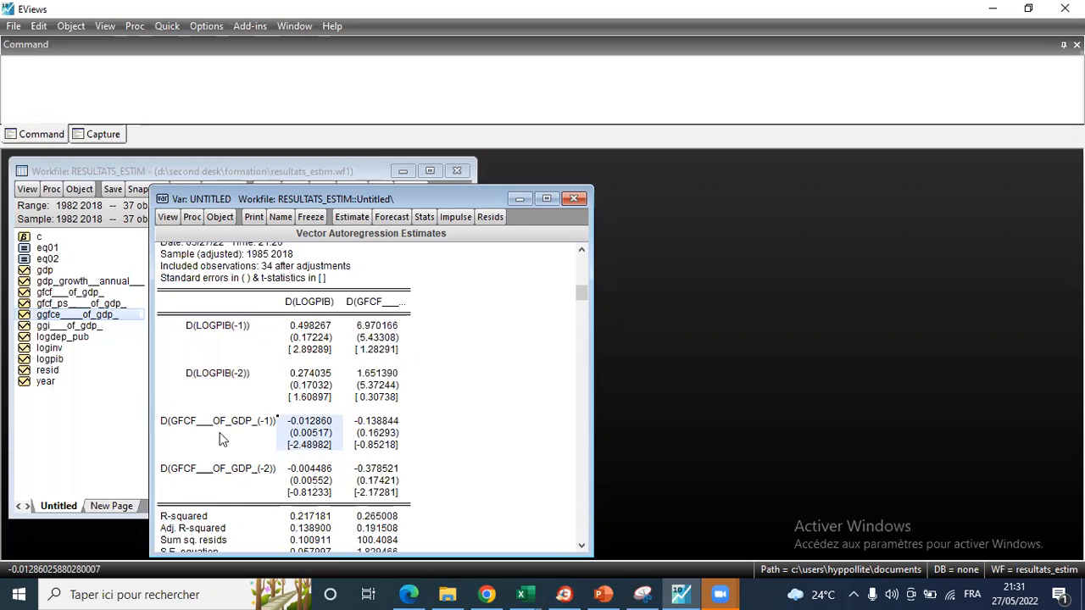
left_click(307, 444)
left_click(306, 422)
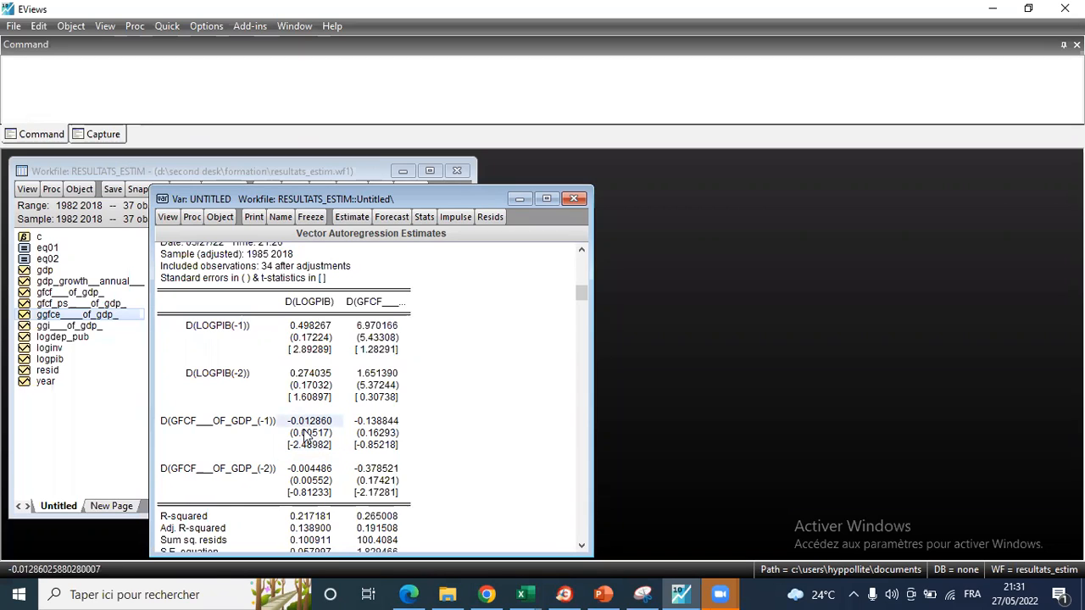
left_click(298, 447)
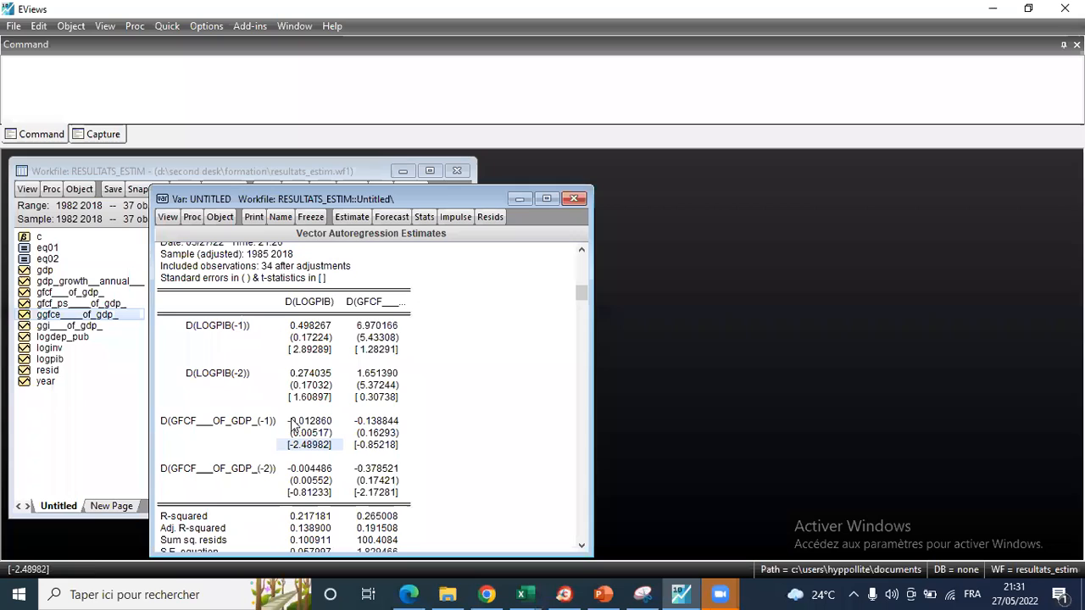
left_click(321, 424)
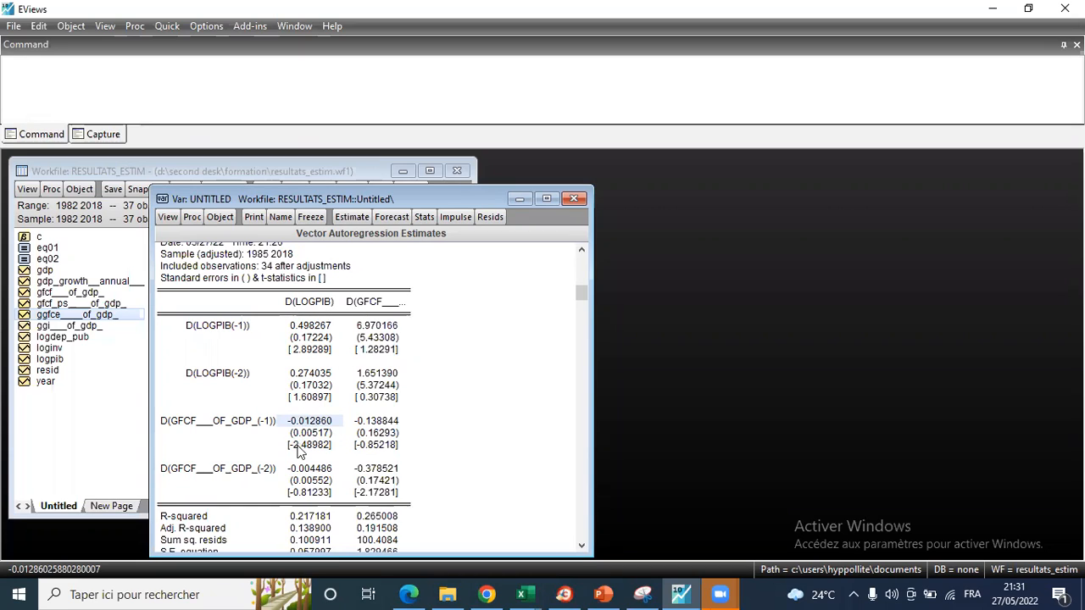
scroll(296, 453, "up", 1)
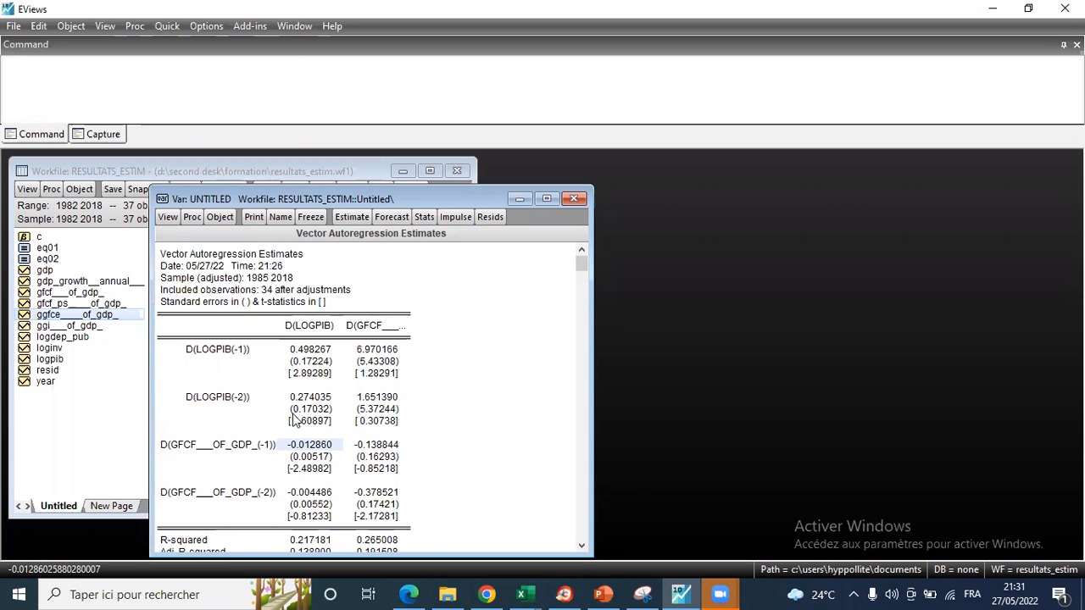
- Estimate a vector error correction model of d(logpib) and d(gfcf___of_gdp_) with lag interval 1 1
left_click(167, 217)
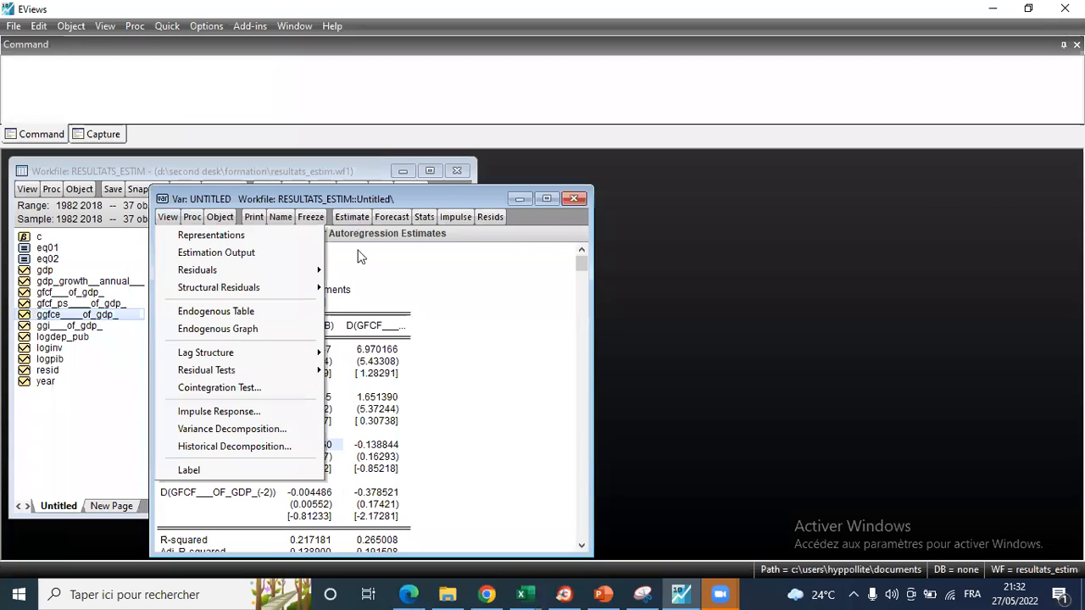
left_click(351, 217)
left_click(243, 291)
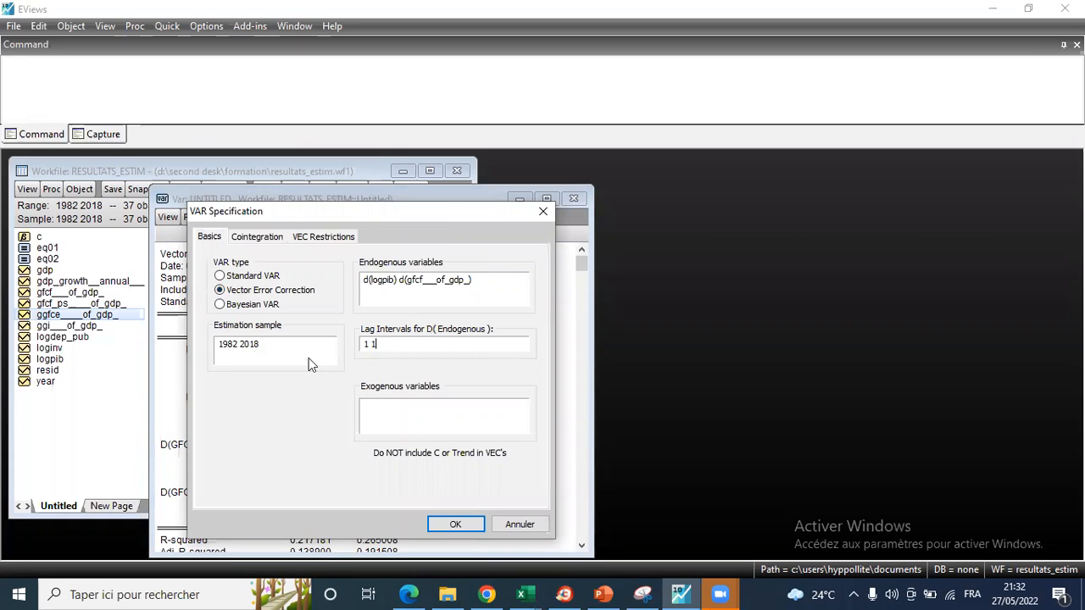
key("Return")
- Examine the cointegrating equation, focusing on the D(LOGPIB(-1)) and D(GFCF___OF_GDP_(-1)) terms and their coefficients
left_click(351, 416, "shift")
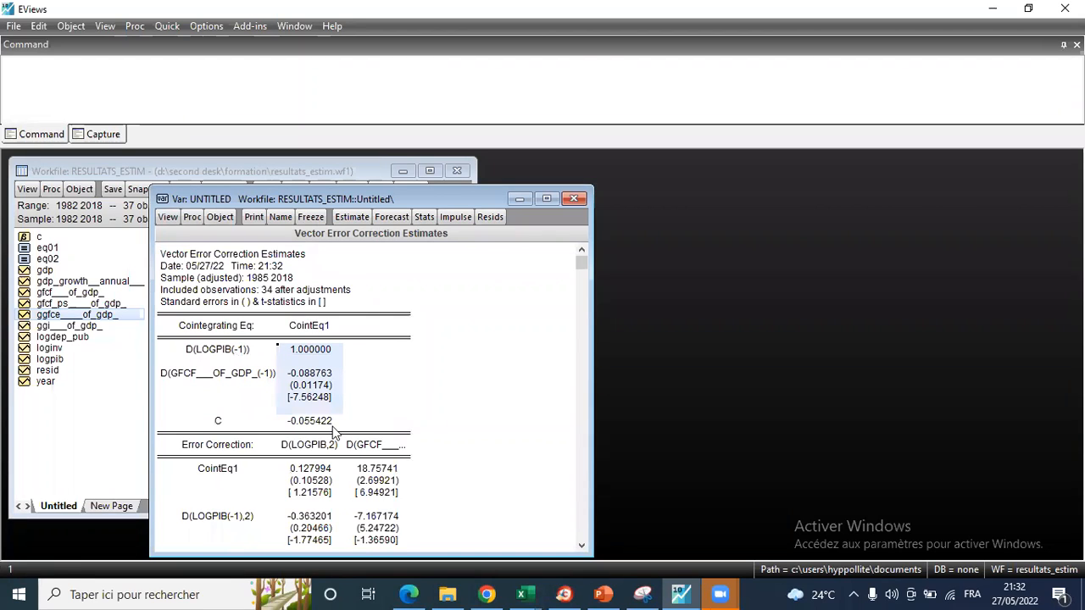
left_click(294, 380)
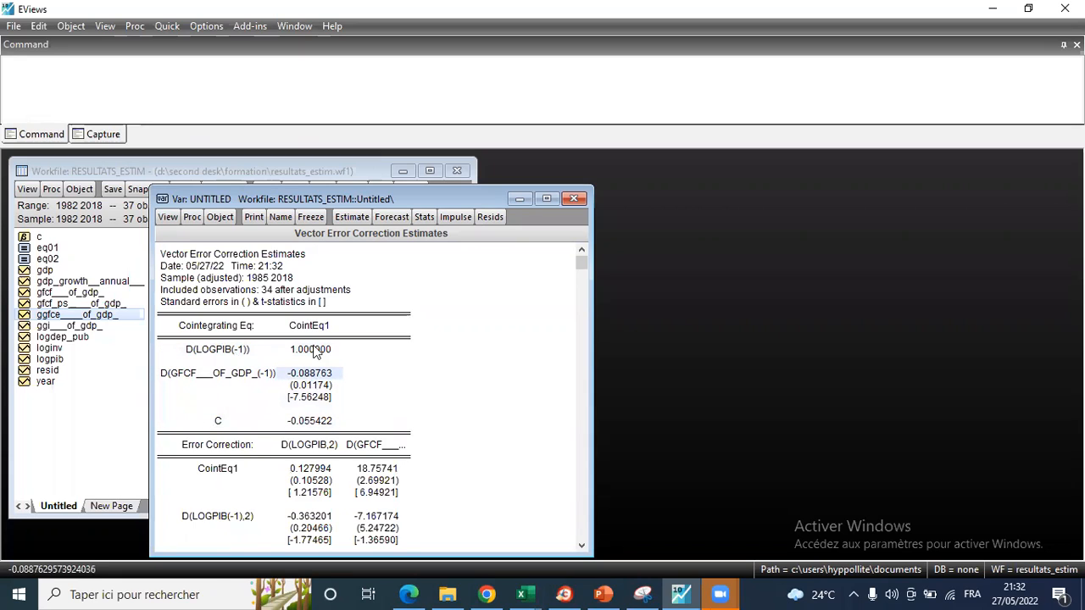
left_click_drag(195, 349, 366, 424)
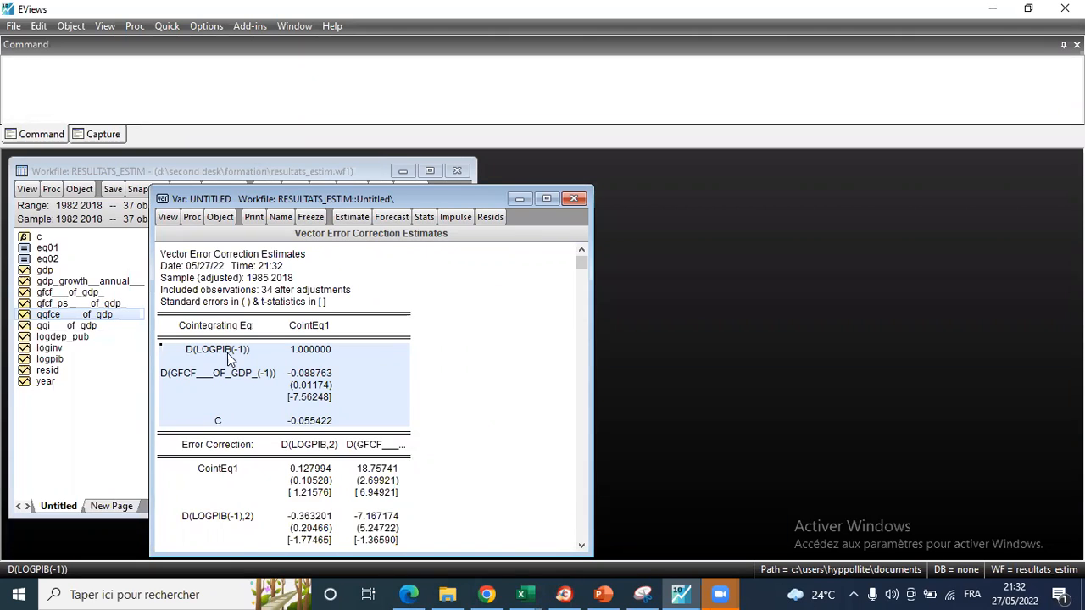
left_click(254, 353)
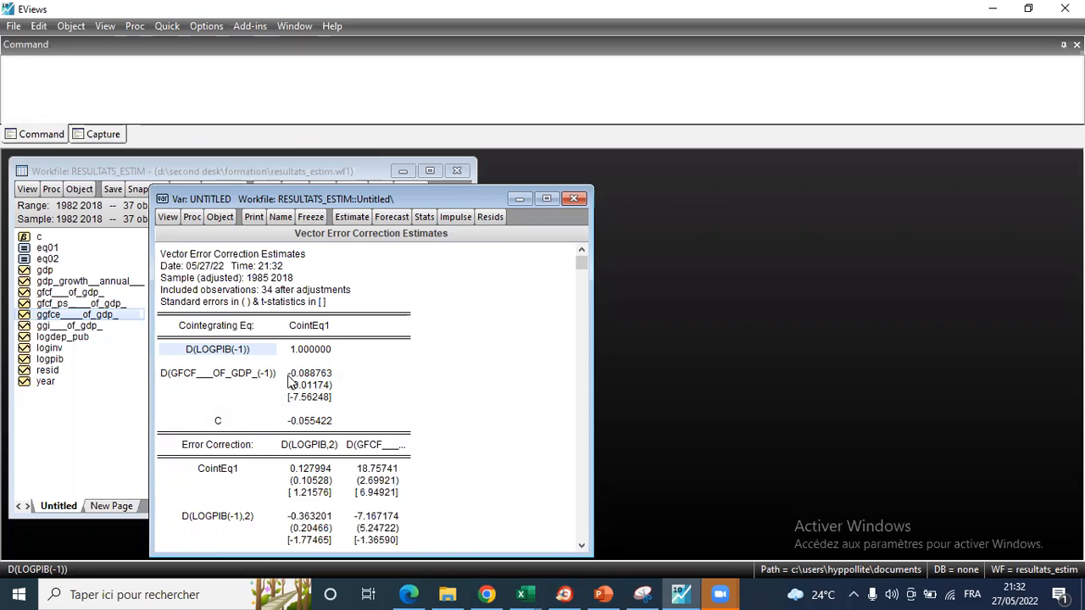
left_click(327, 379)
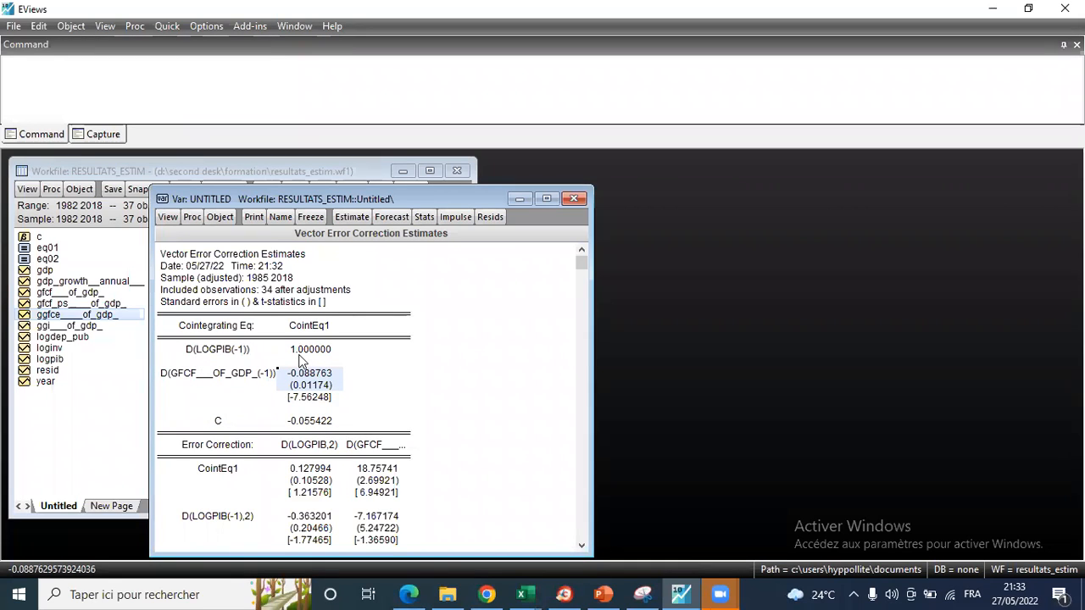
left_click(289, 377)
key("Left")
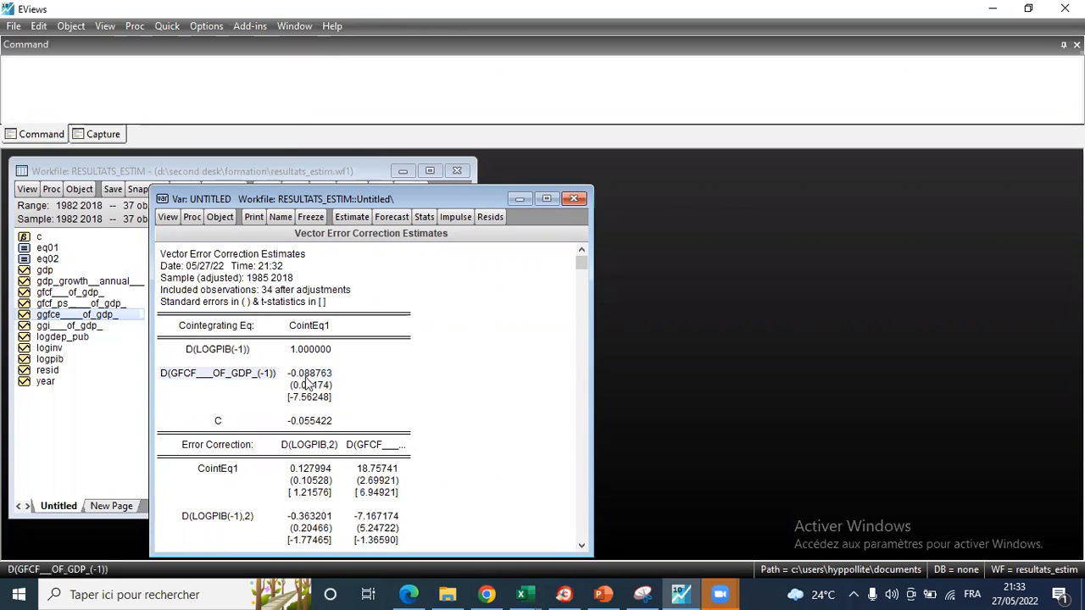
left_click(292, 378)
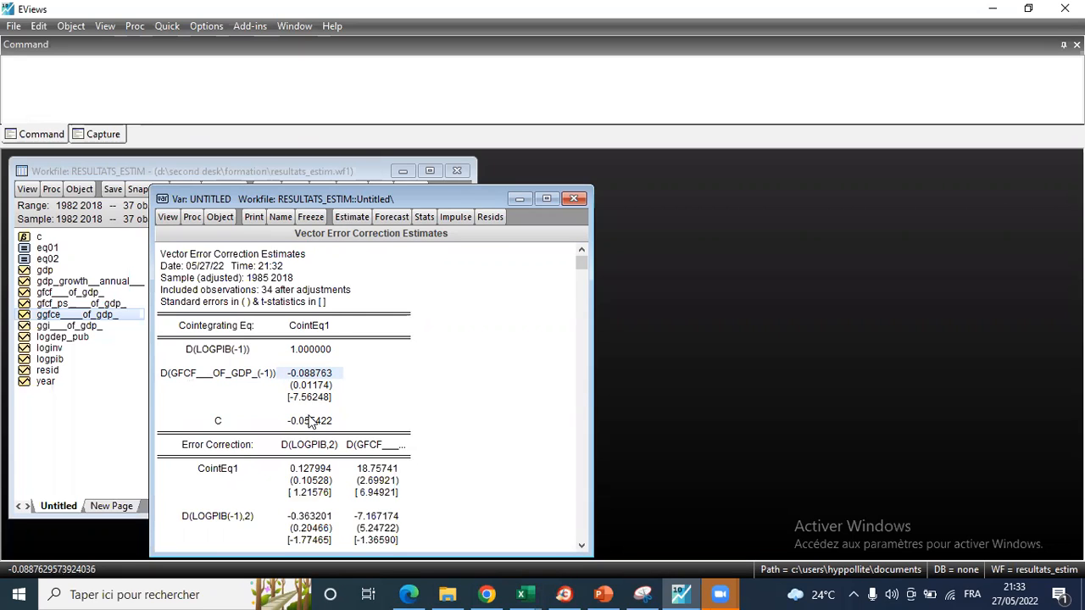
- Compare the cointegrating equation block with the short-run error correction block, checking the D(GFCF___OF_GDP_) coefficient in each
scroll(311, 421, "down", 1)
scroll(289, 343, "up", 1)
left_click_drag(172, 315, 373, 428)
scroll(205, 406, "down", 1)
left_click_drag(200, 412, 408, 540)
scroll(358, 485, "down", 1)
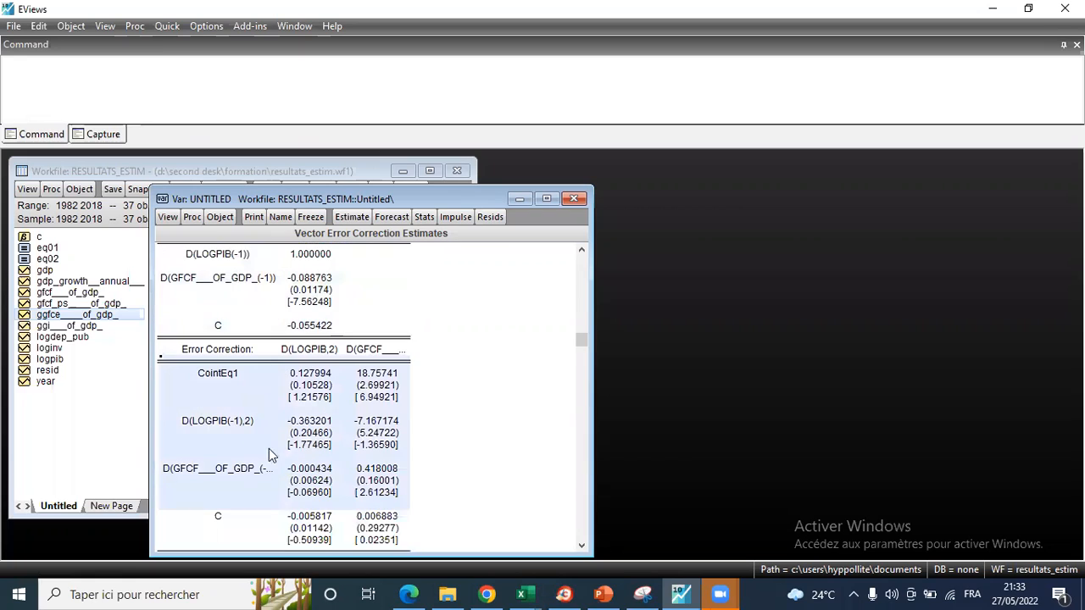
left_click(306, 481)
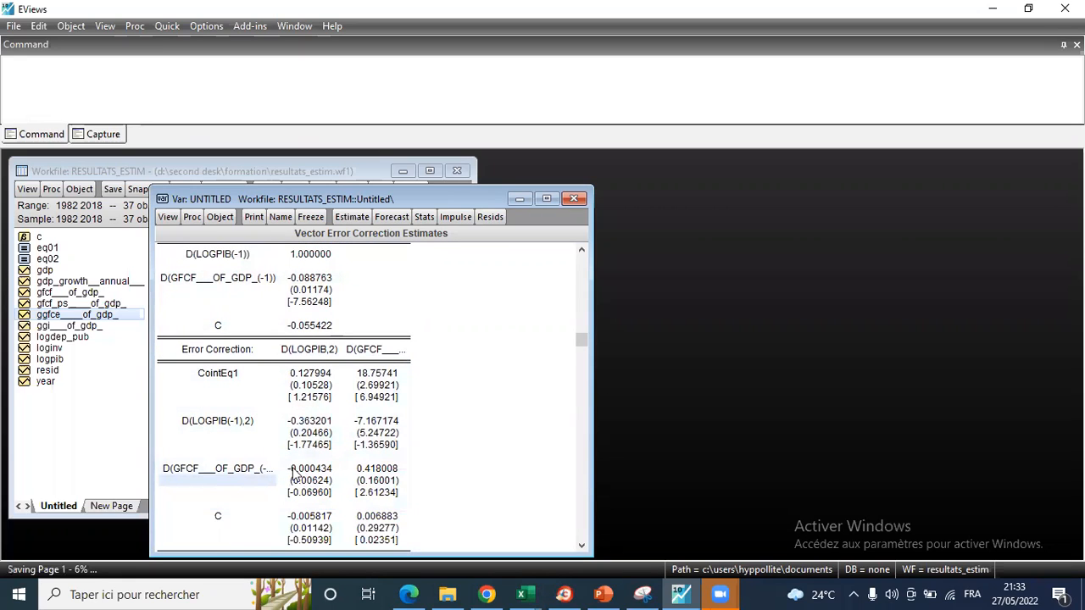
left_click(304, 472)
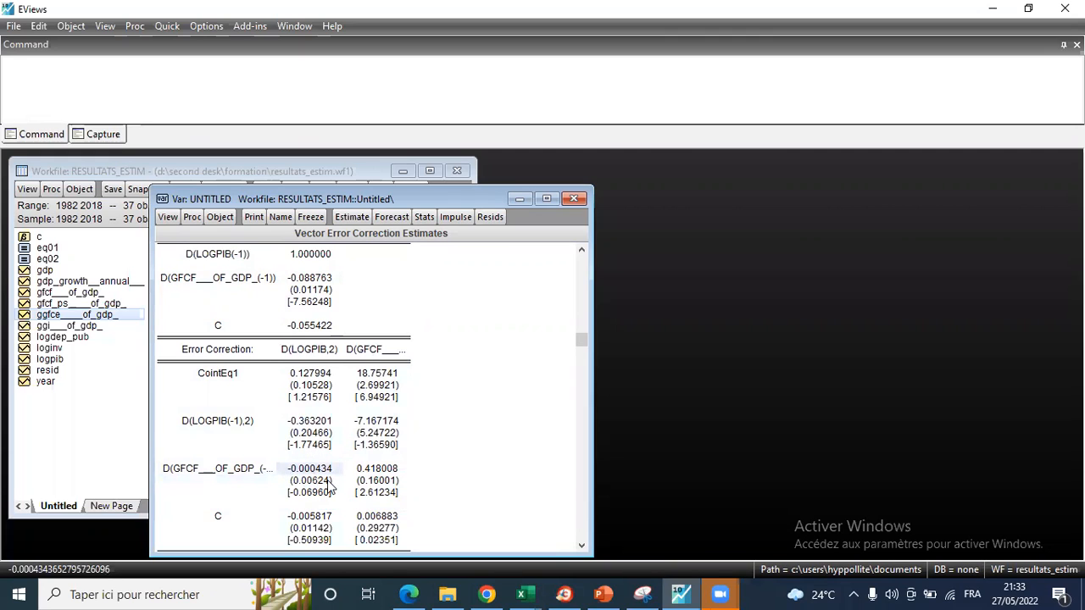
scroll(292, 377, "up", 2)
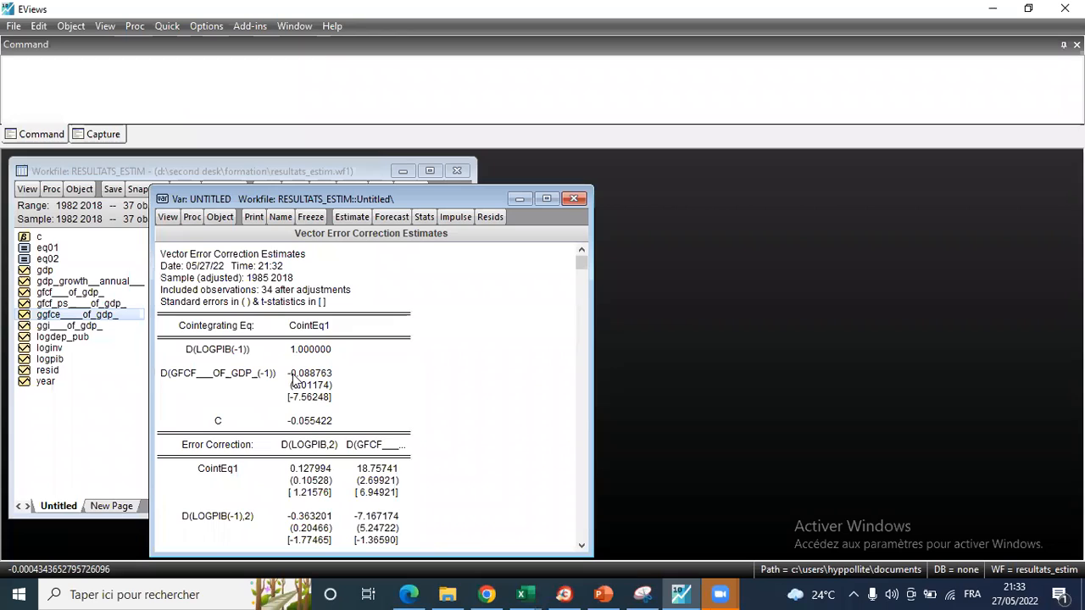
left_click(288, 377)
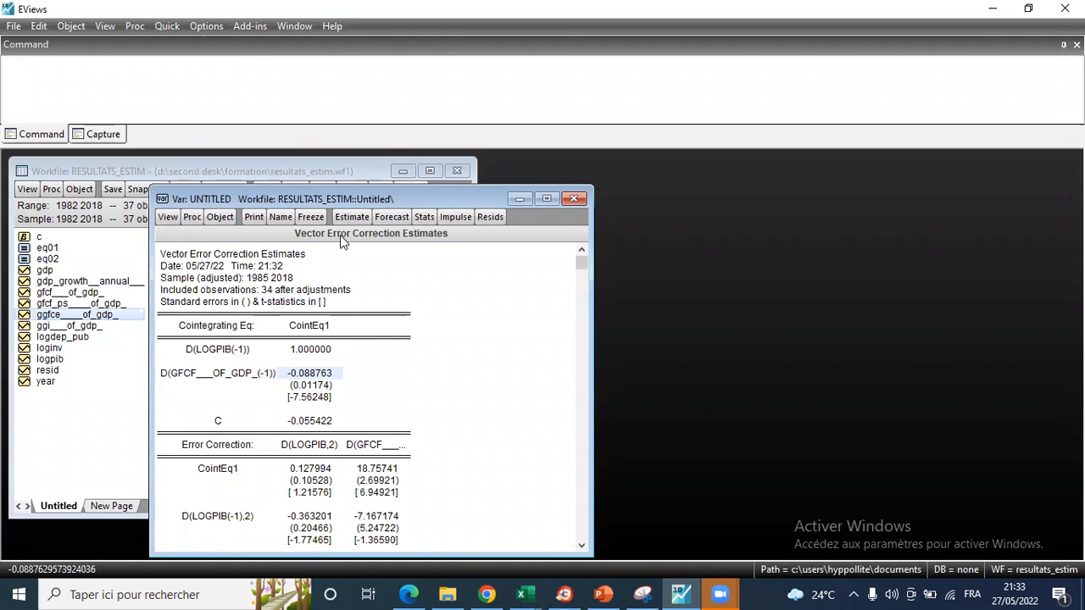
- Check the CointEq1 error correction coefficient in the D(LOGPIB,2) equation
scroll(319, 415, "down", 1)
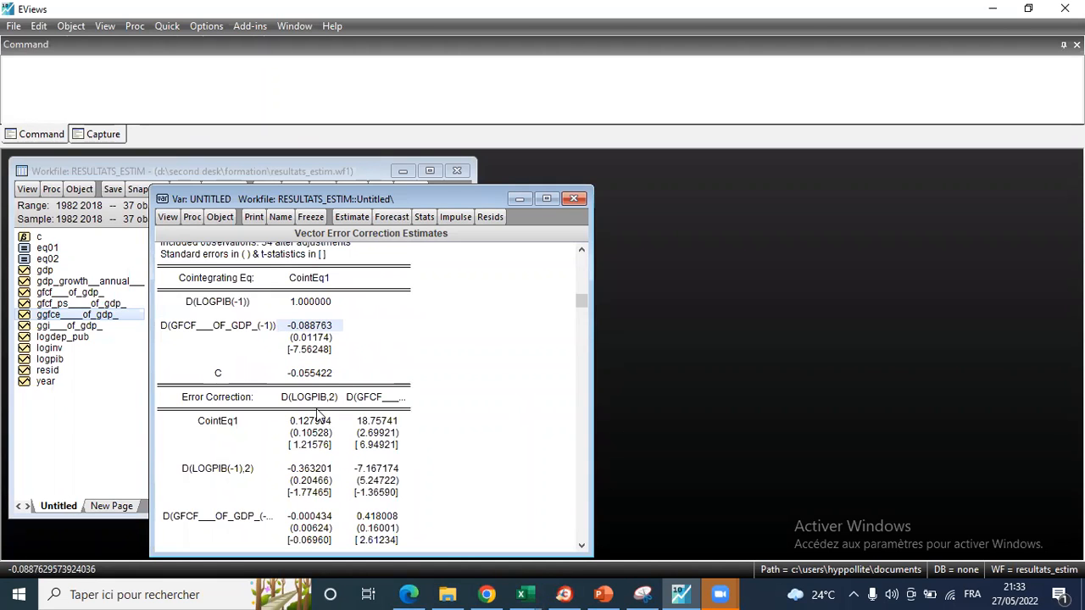
scroll(315, 371, "down", 2)
scroll(297, 320, "down", 1)
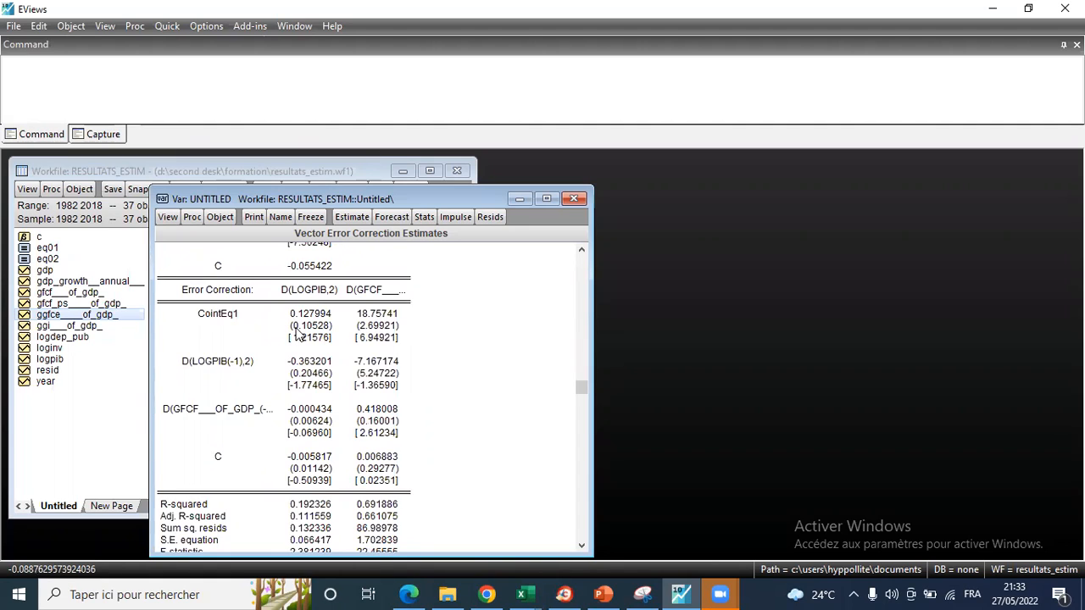
left_click(298, 315)
left_click(308, 316)
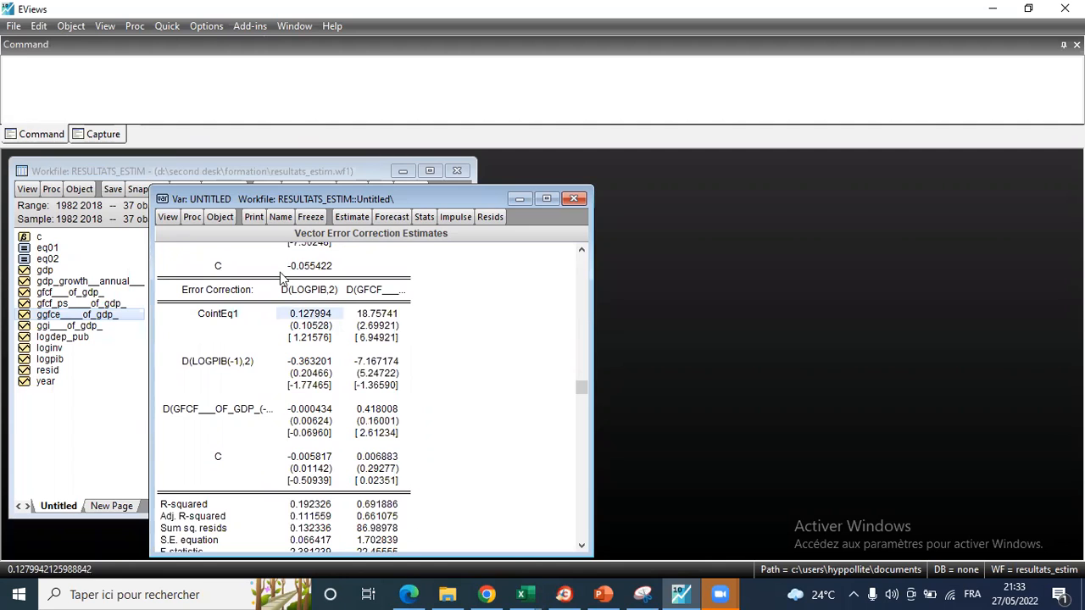
- Re-estimate the vector error correction model of d(logpib) and d(gfcf___of_gdp_) with lag interval 1 2
left_click(360, 219)
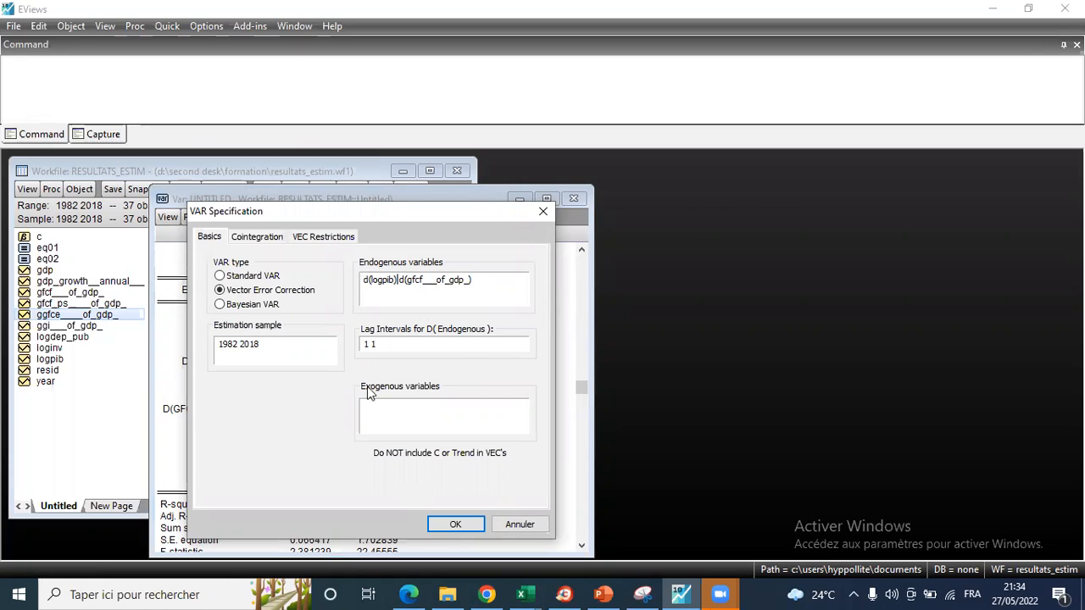
left_click(389, 345)
key("BackSpace")
key("BackSpace")
left_click(472, 525)
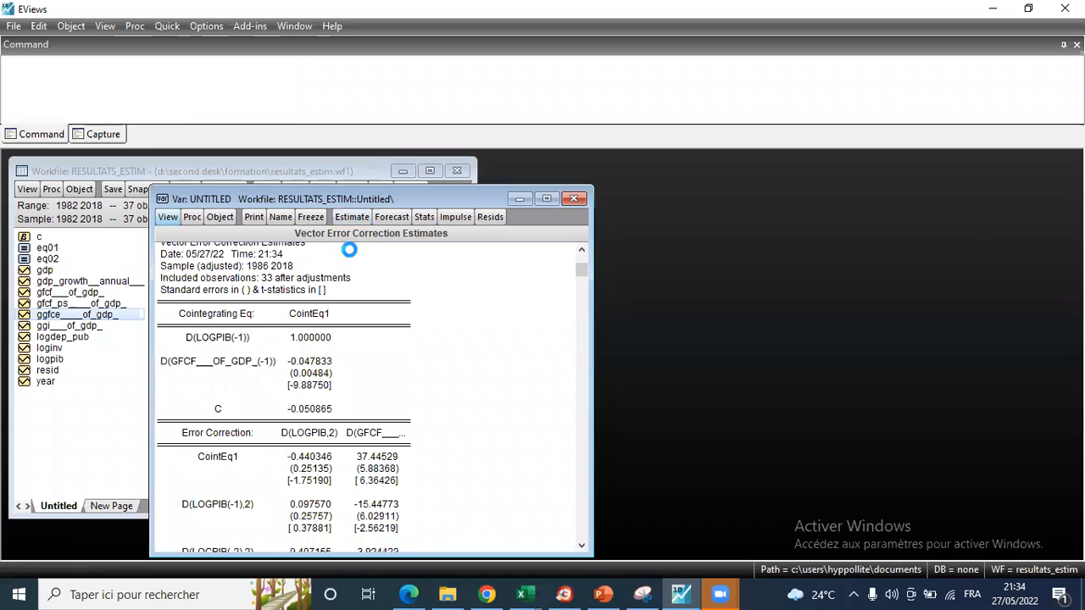
- Switch the model back to a standard VAR of d(logpib) and d(gfcf___of_gdp_) with lag interval 1 2 and review its coefficients
left_click(352, 217)
left_click(220, 275)
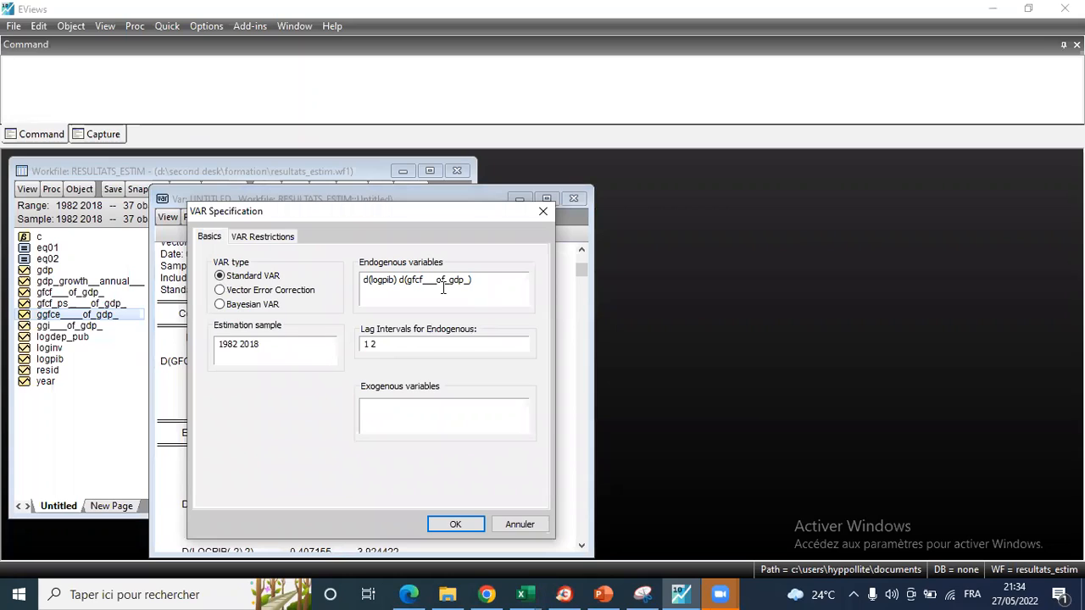
left_click_drag(355, 287, 393, 290)
left_click(394, 288)
key("Return")
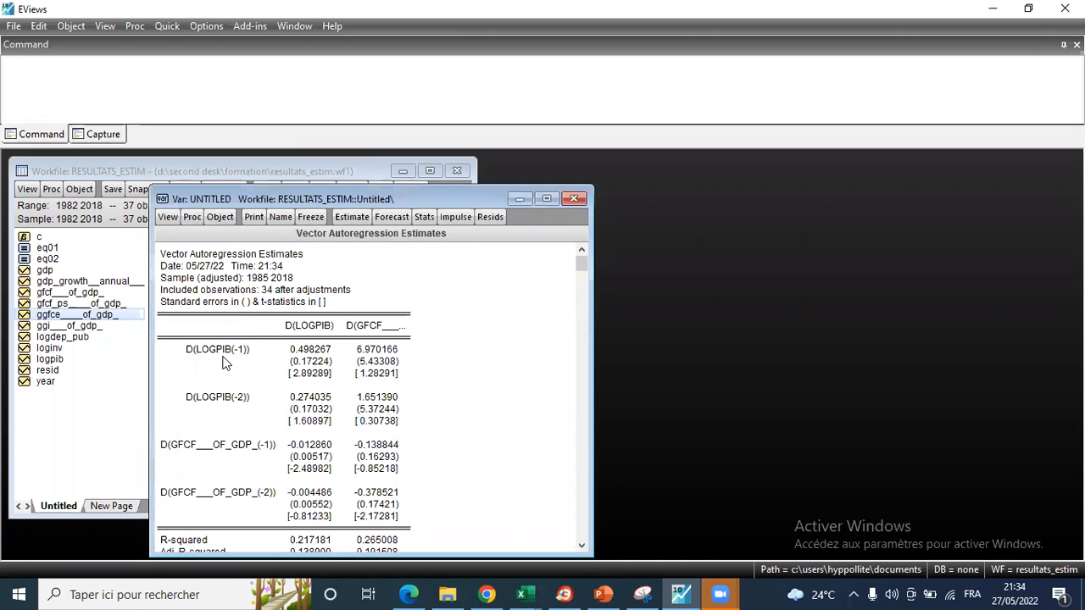
scroll(293, 386, "down", 1)
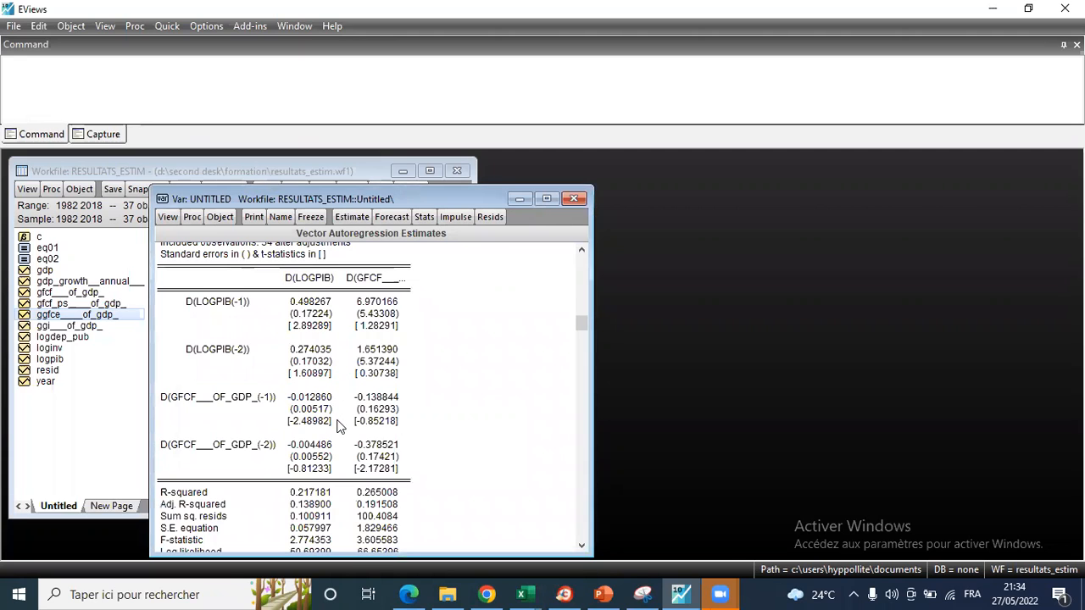
scroll(298, 385, "down", 1)
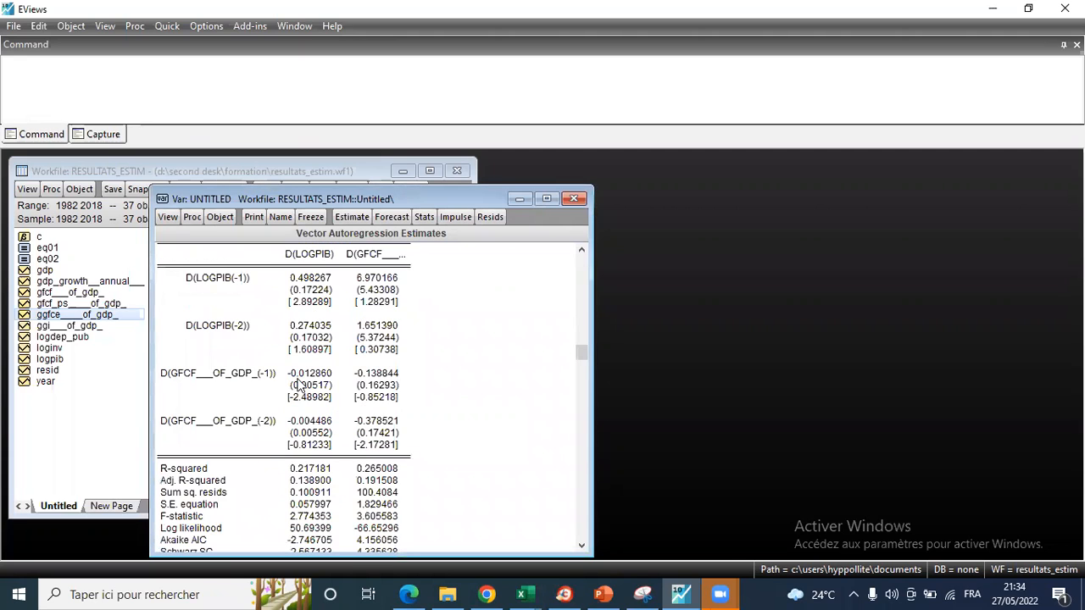
scroll(298, 385, "up", 2)
scroll(301, 388, "down", 1)
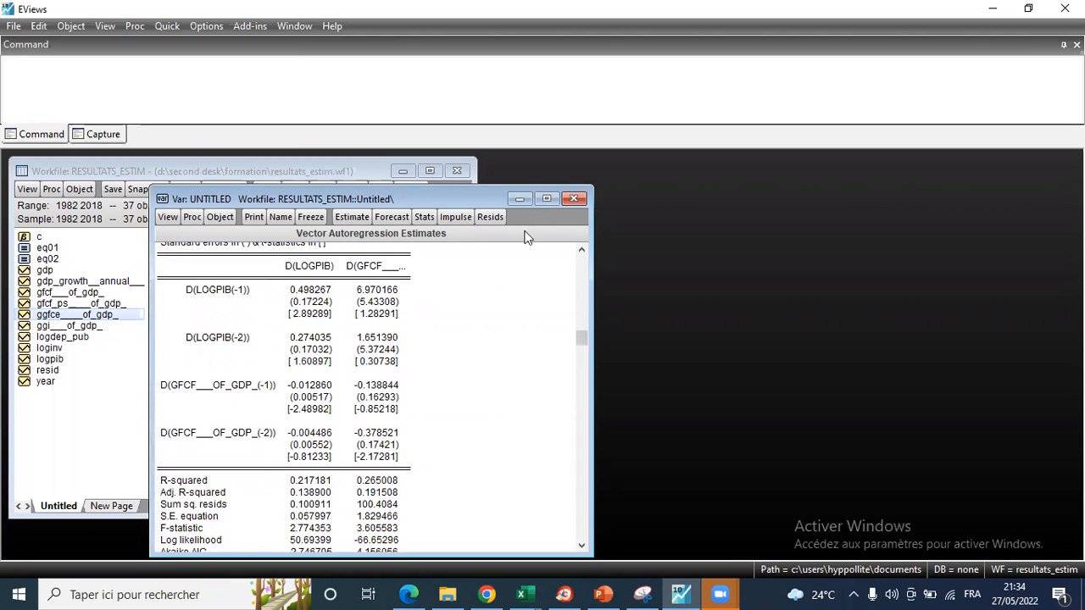
- Examine the coefficient, standard error and t-statistic of D(GFCF___OF_GDP_(-1)) in the D(LOGPIB) equation
scroll(252, 377, "up", 2)
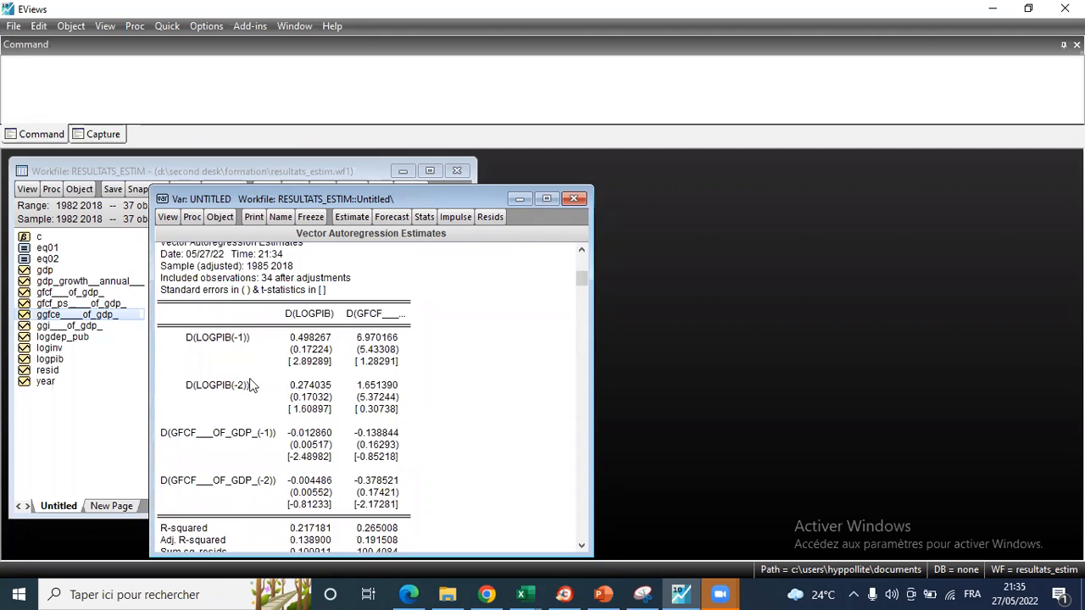
scroll(302, 416, "up", 1)
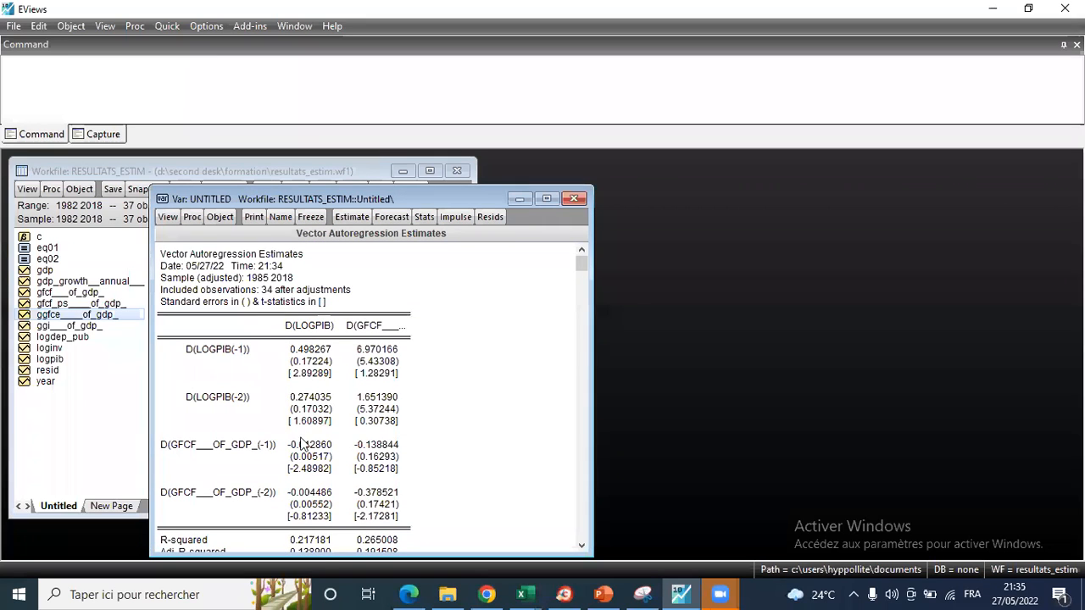
scroll(299, 447, "down", 1)
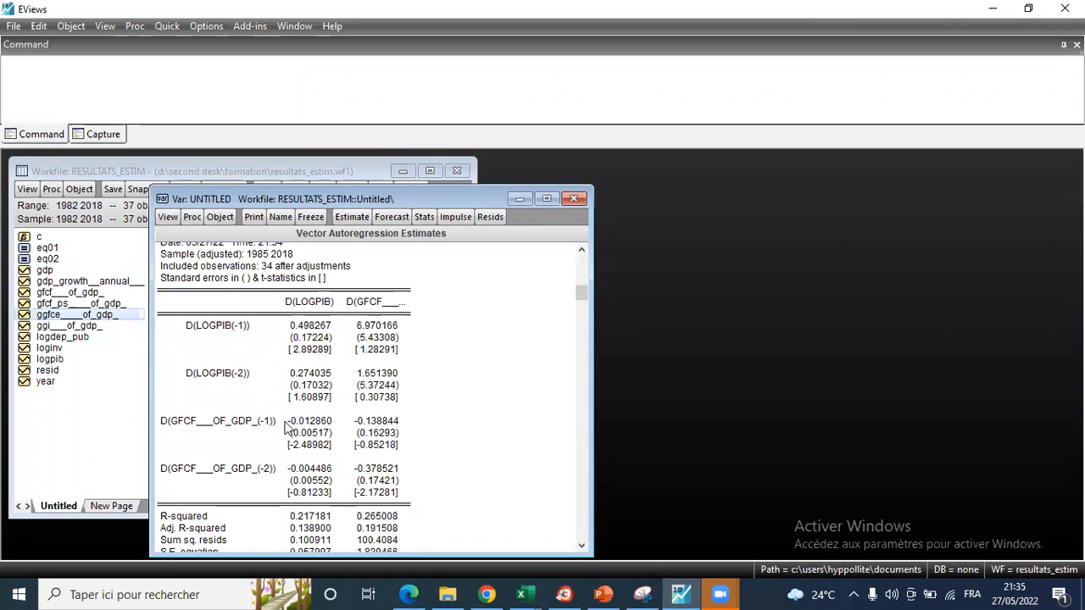
left_click_drag(290, 428, 320, 454)
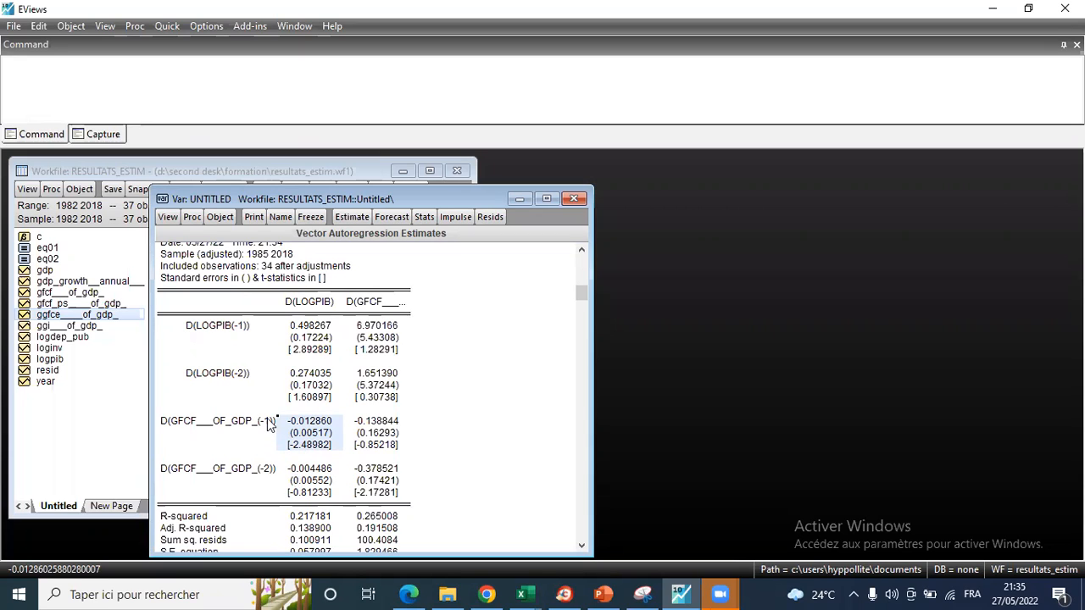
scroll(269, 424, "up", 1)
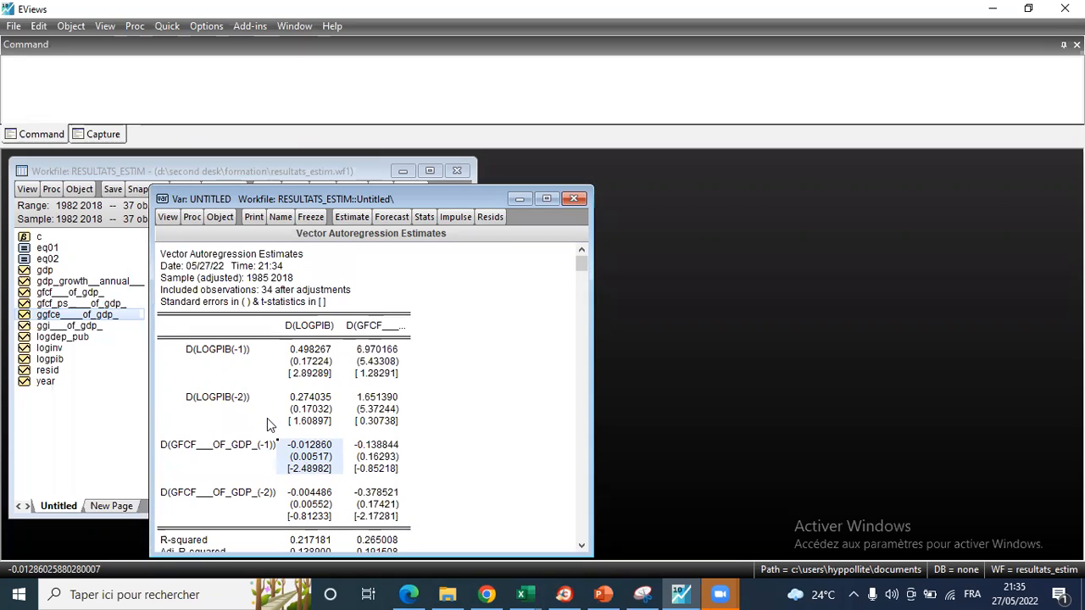
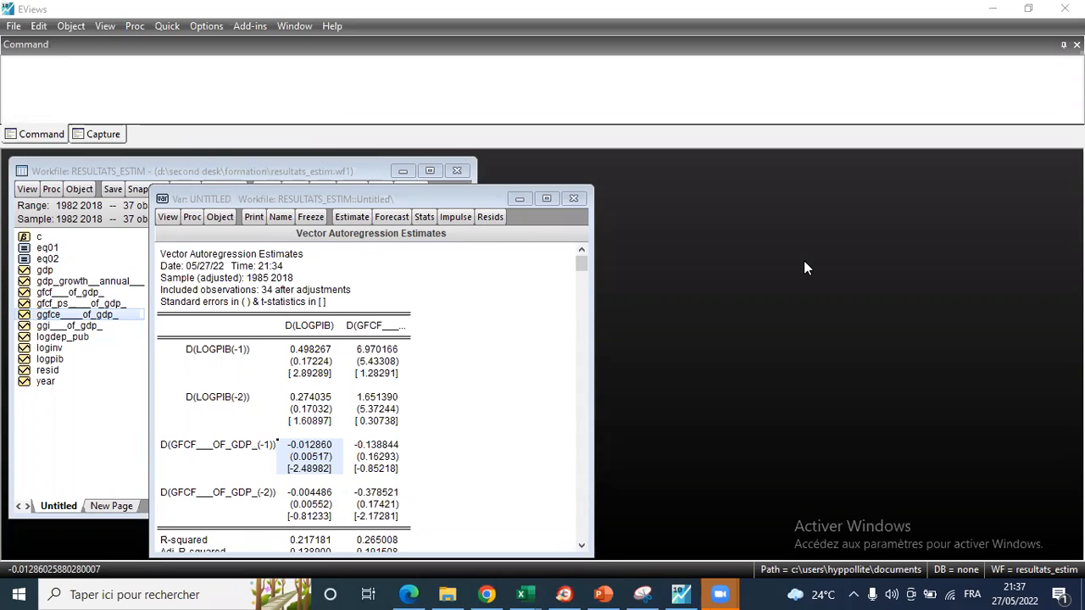
- Compare the lag coefficients of the D(LOGPIB) equation with those of the D(GFCF___OF_GDP_) equation
left_click(264, 201)
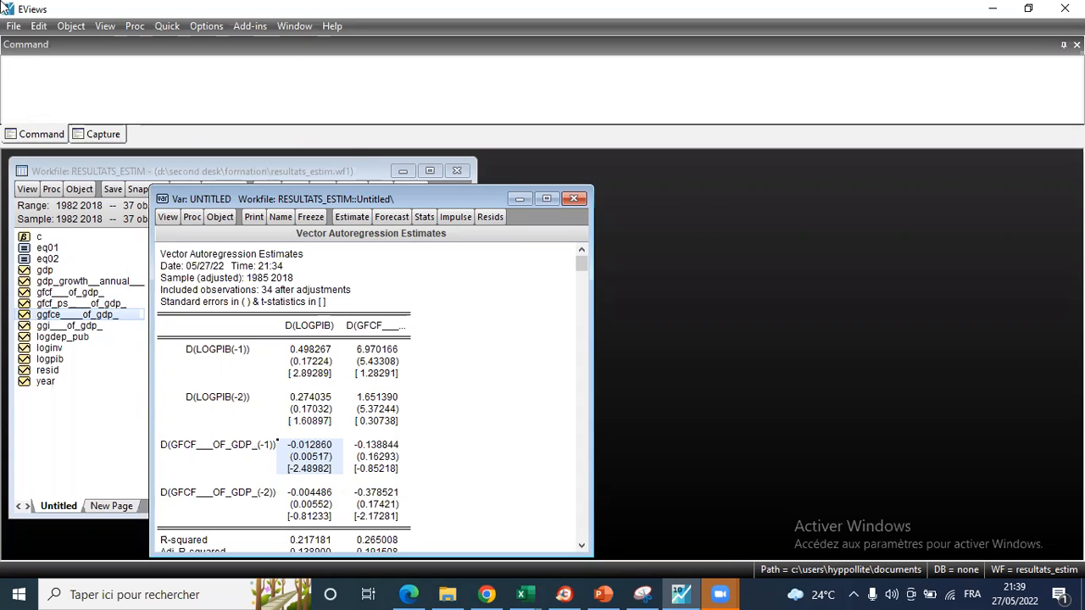
left_click(324, 411)
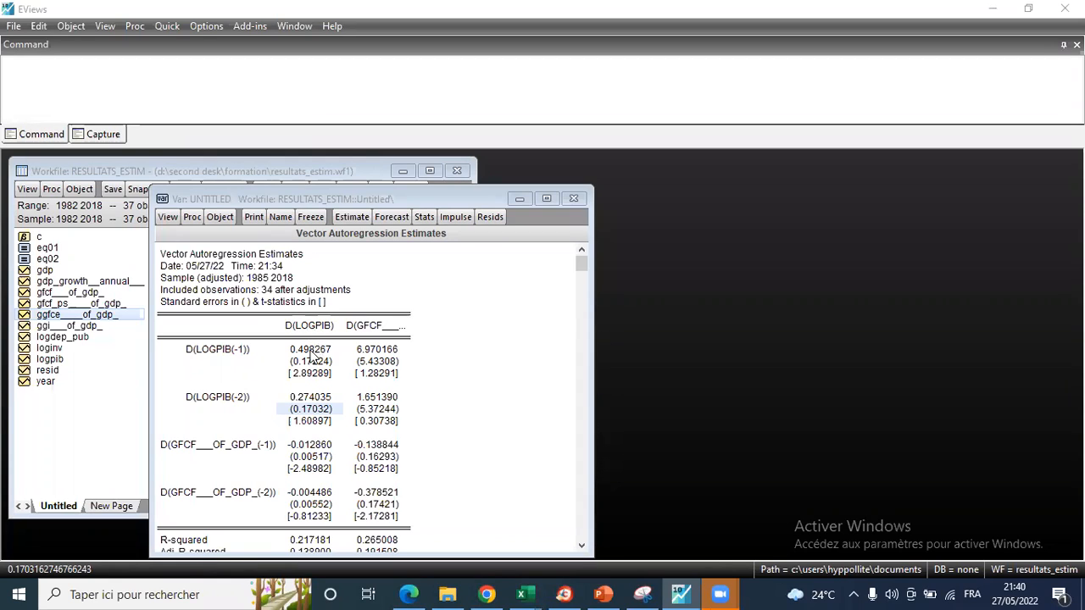
left_click_drag(309, 349, 329, 516)
left_click_drag(379, 349, 367, 535)
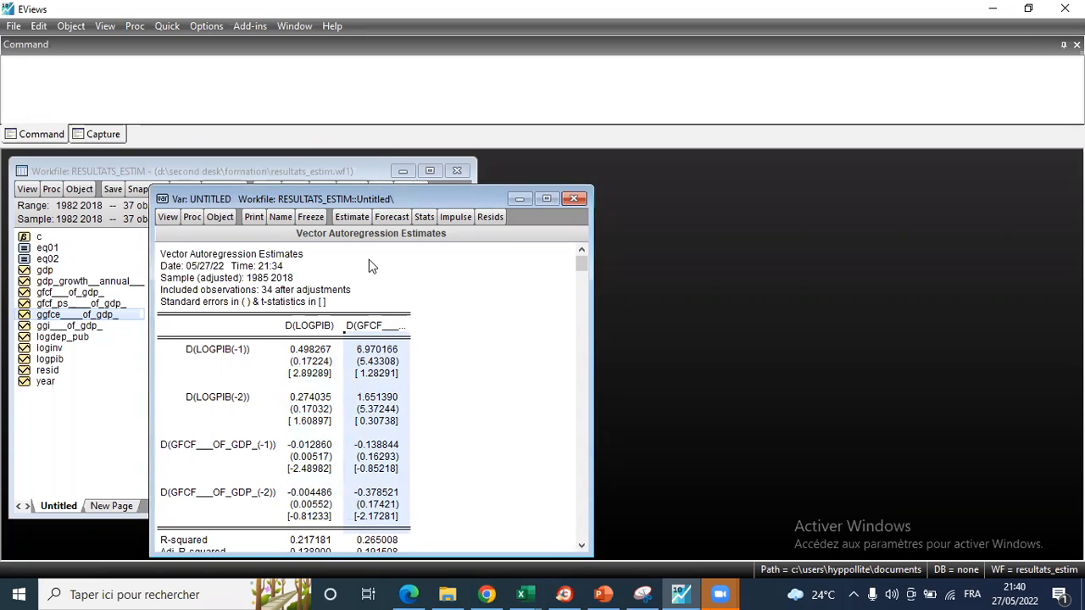
- Review the endogenous and exogenous variable entries in the VAR specification, and leave it without re-estimating
left_click(352, 217)
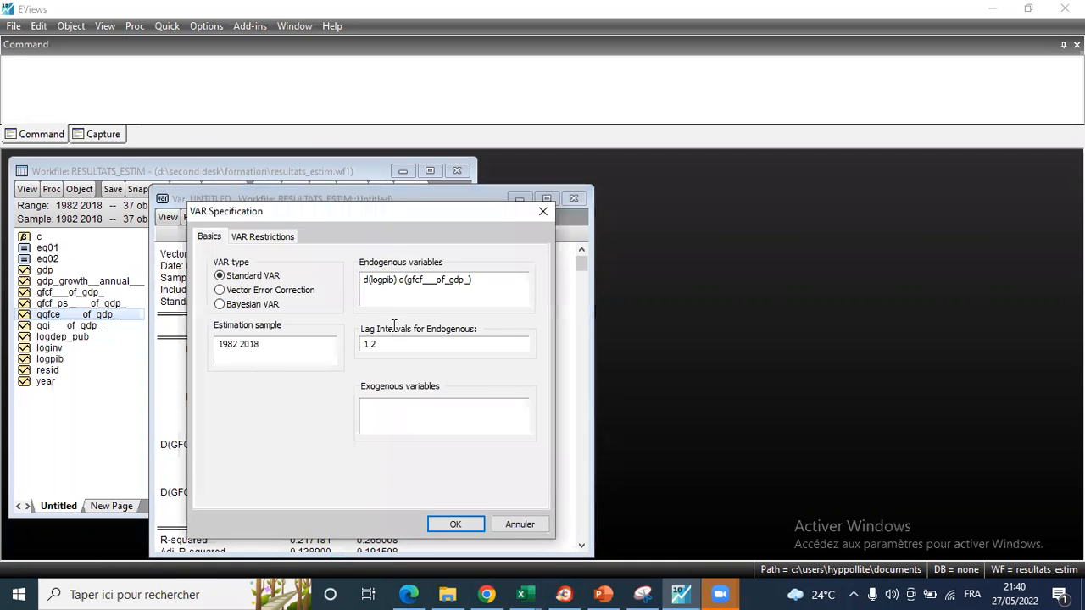
left_click(478, 285)
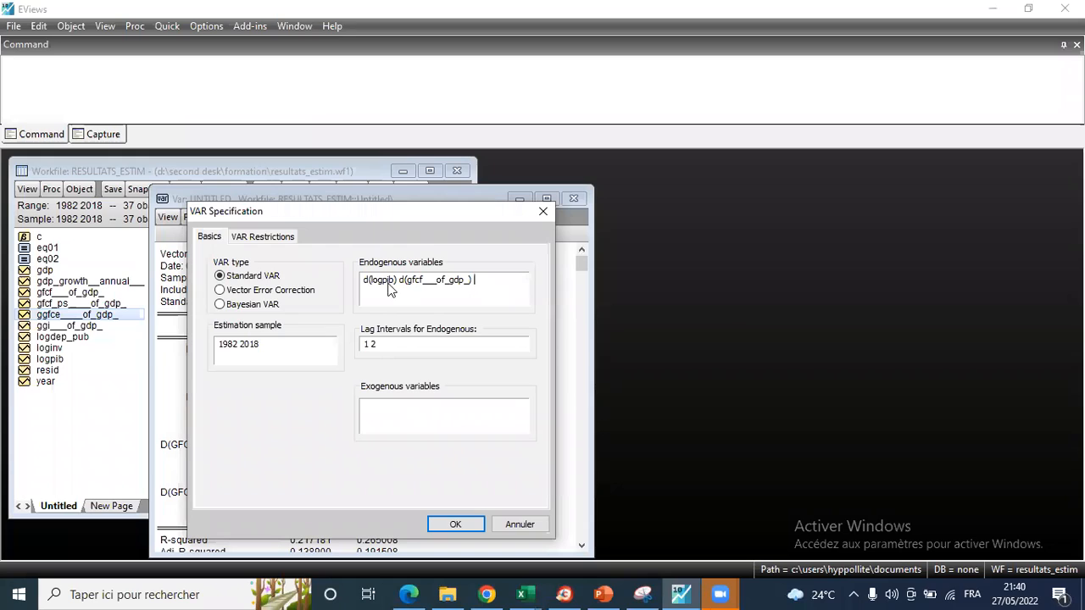
triple_click(498, 286)
left_click(485, 284)
left_click_drag(405, 290, 366, 282)
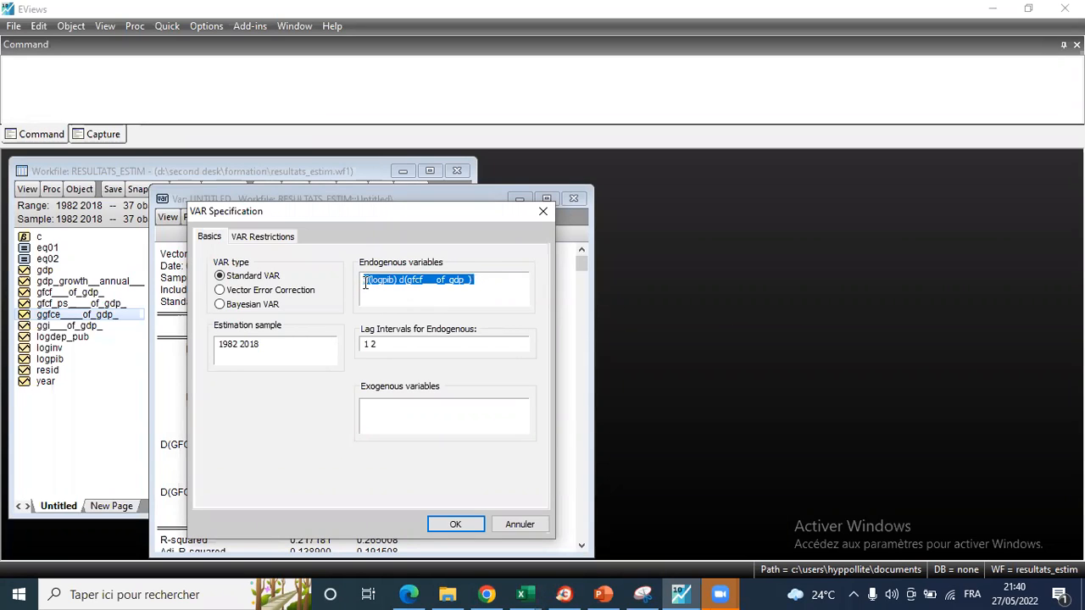
left_click(434, 295)
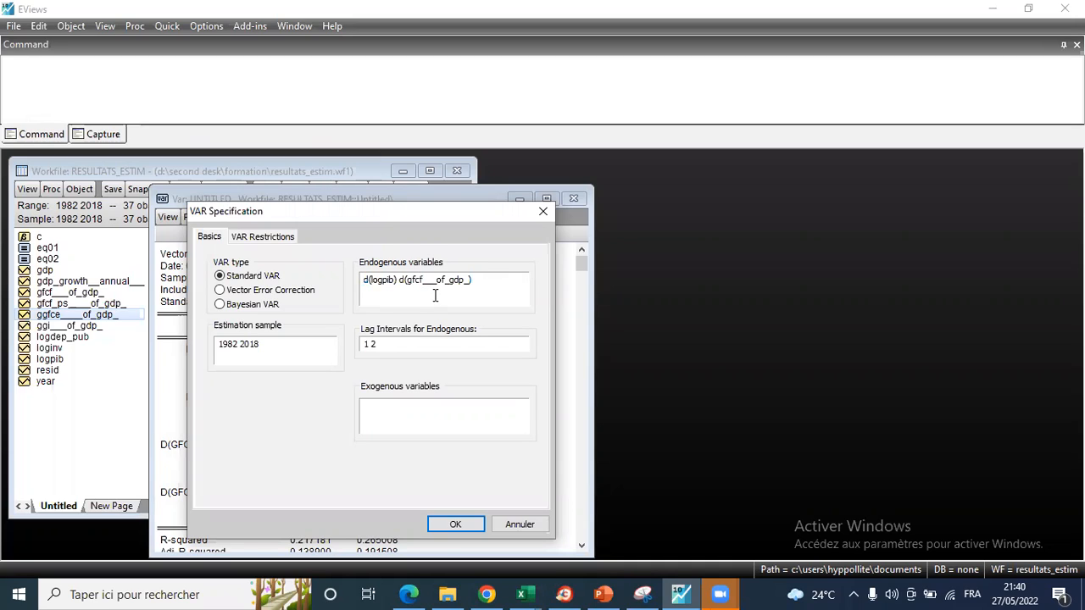
left_click(494, 281)
left_click(397, 418)
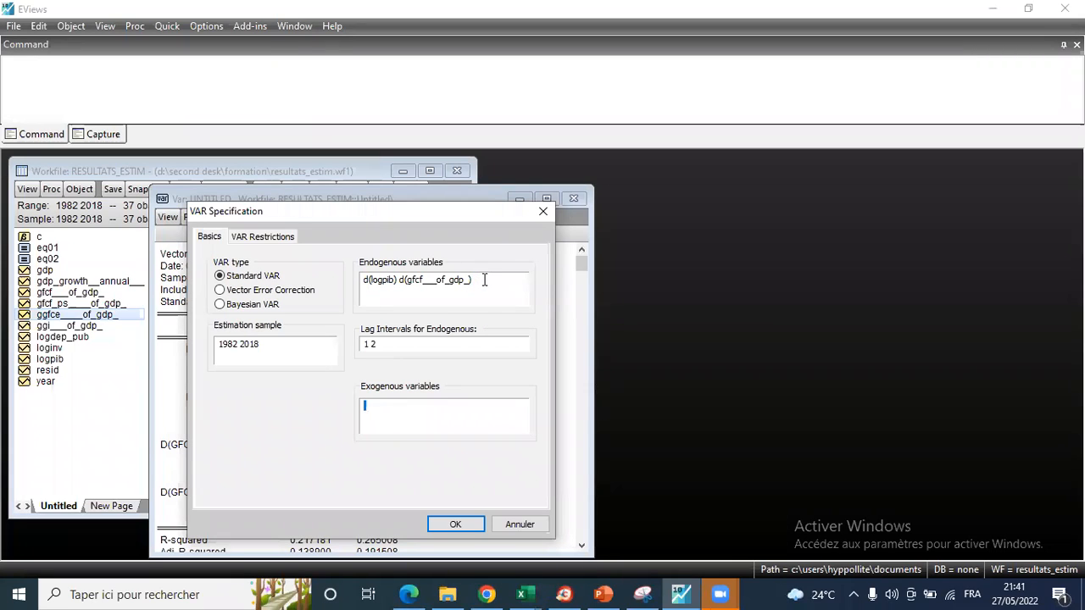
left_click_drag(361, 279, 452, 297)
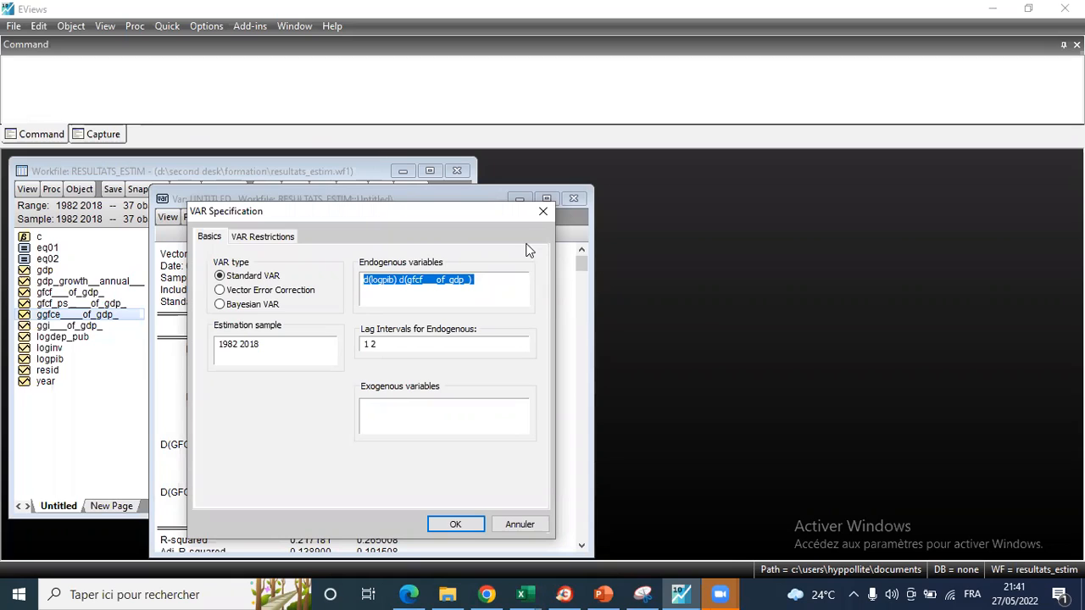
left_click(549, 210)
left_click(459, 448)
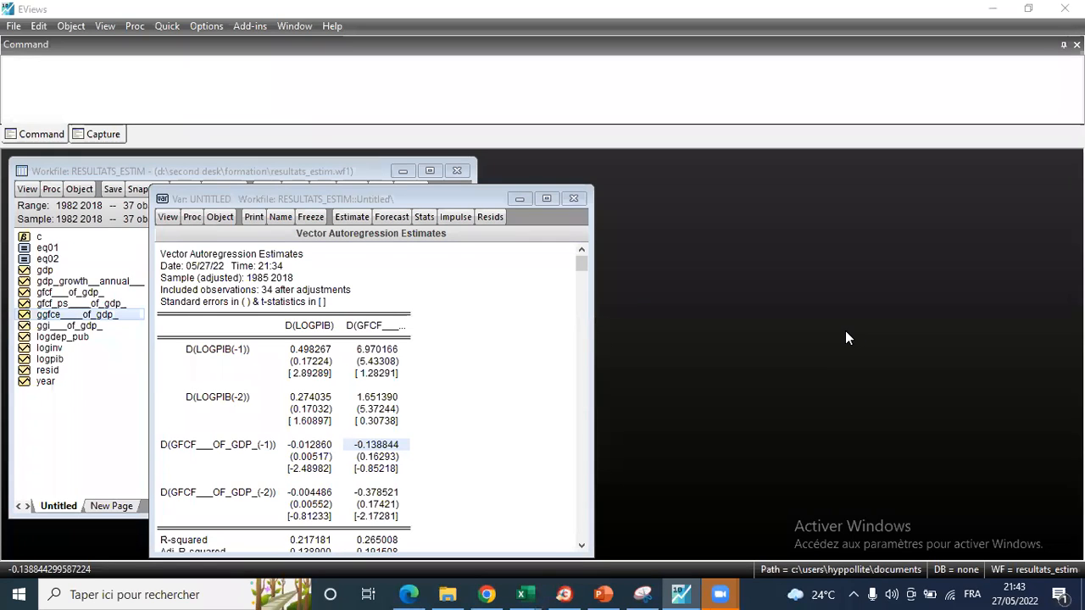
left_click(279, 198)
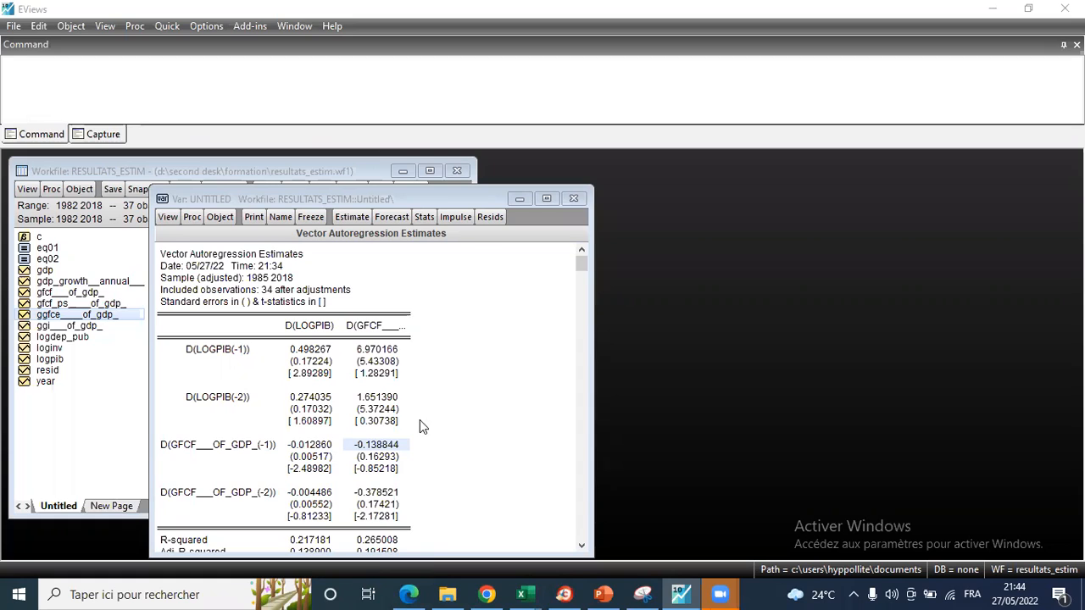
scroll(419, 421, "down", 2)
scroll(420, 427, "up", 1)
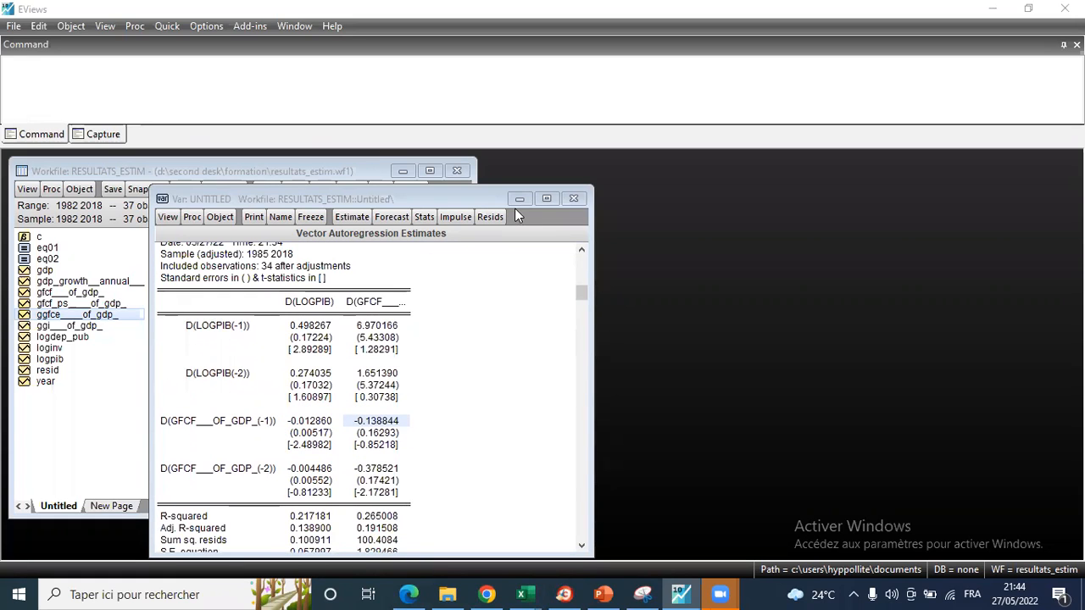
scroll(424, 210, "up", 1)
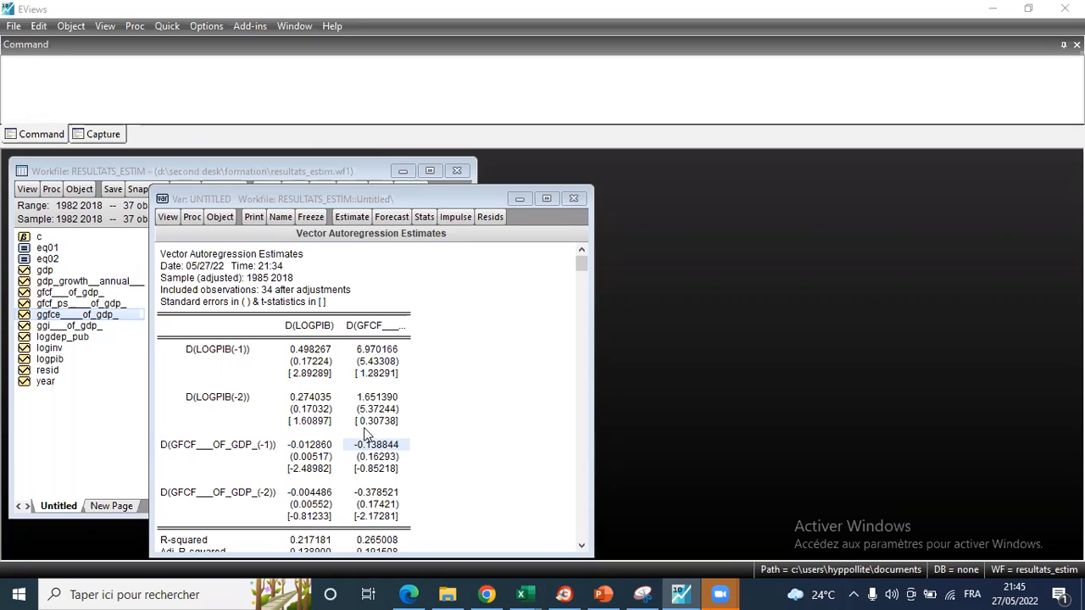
- Check the D(LOGPIB(-1)) standard error and t-statistic in the D(LOGPIB) equation against the table's notation line, and review the fit statistics
left_click(289, 380)
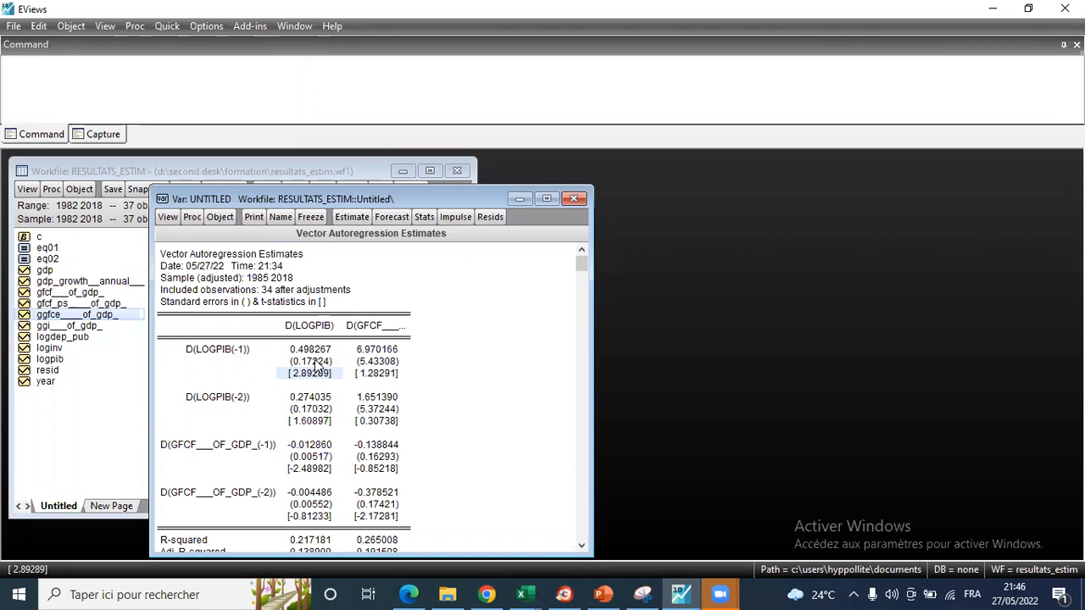
key("Up")
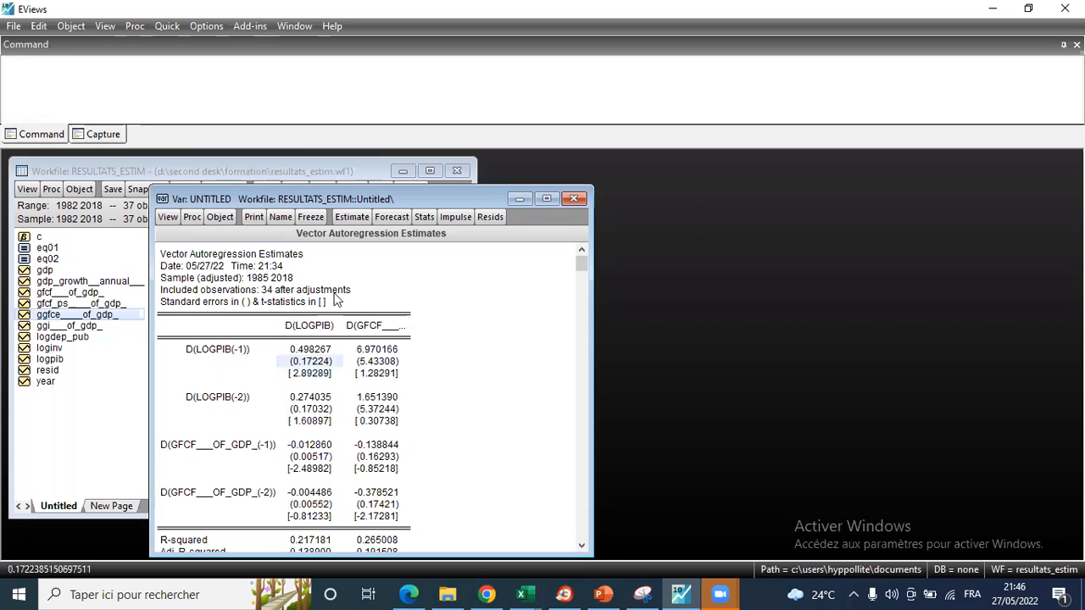
left_click(282, 307)
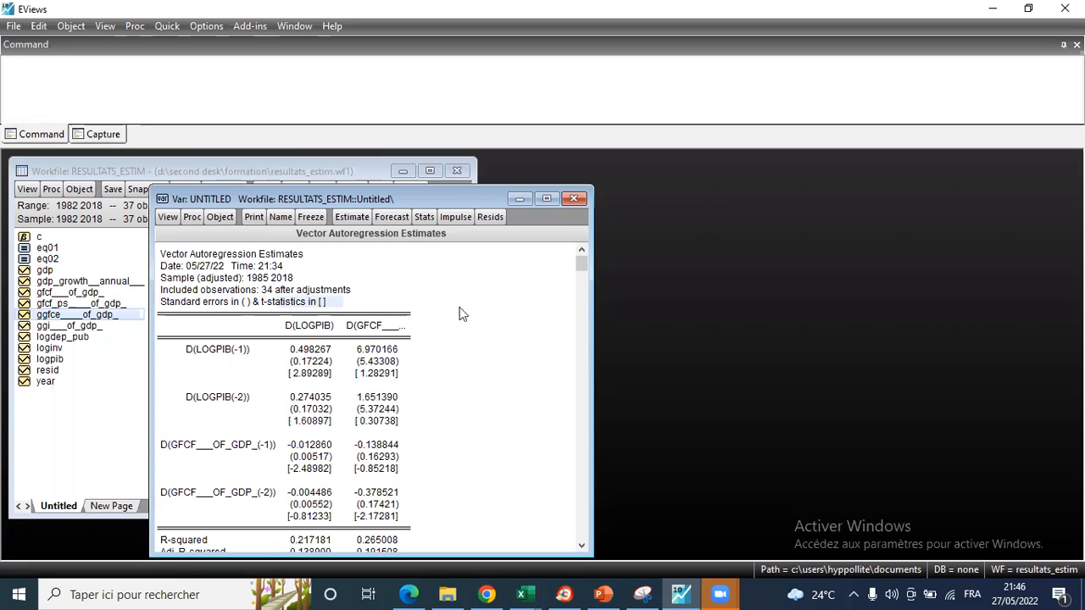
key("alt+Tab")
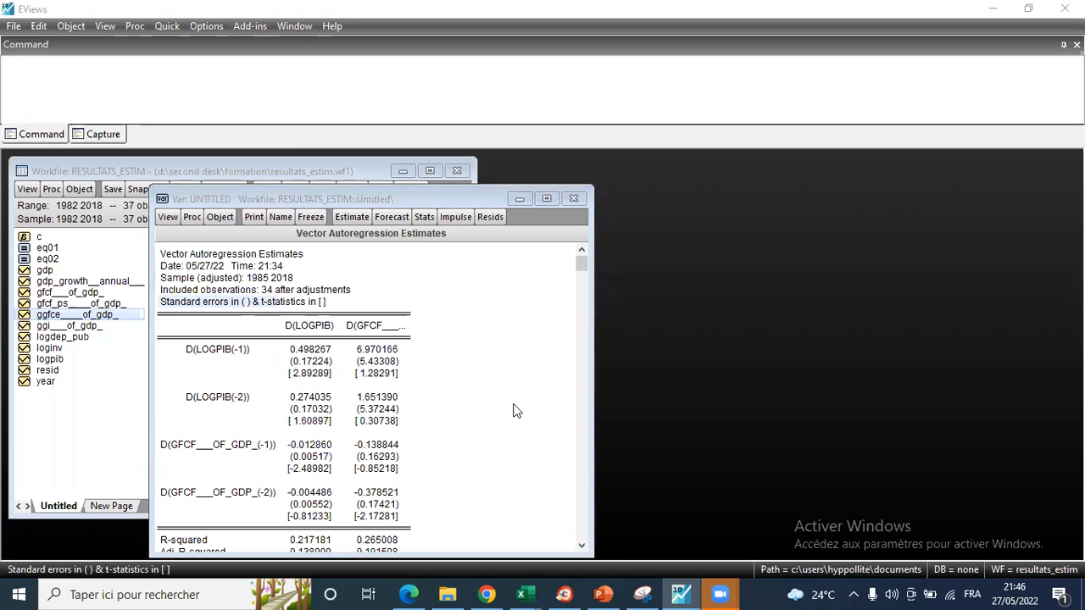
scroll(512, 411, "down", 4)
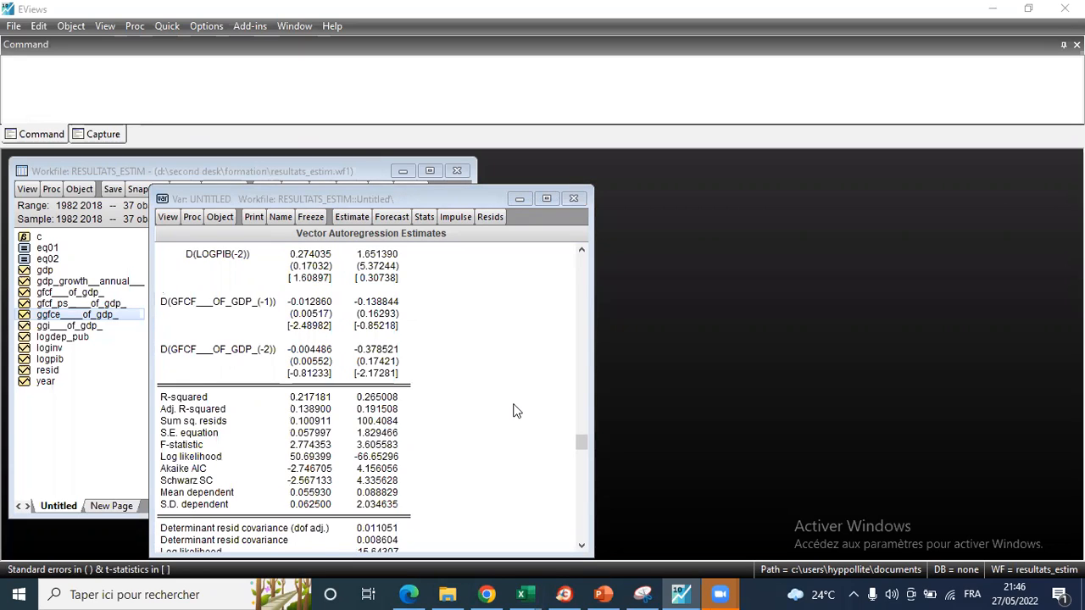
scroll(512, 411, "up", 4)
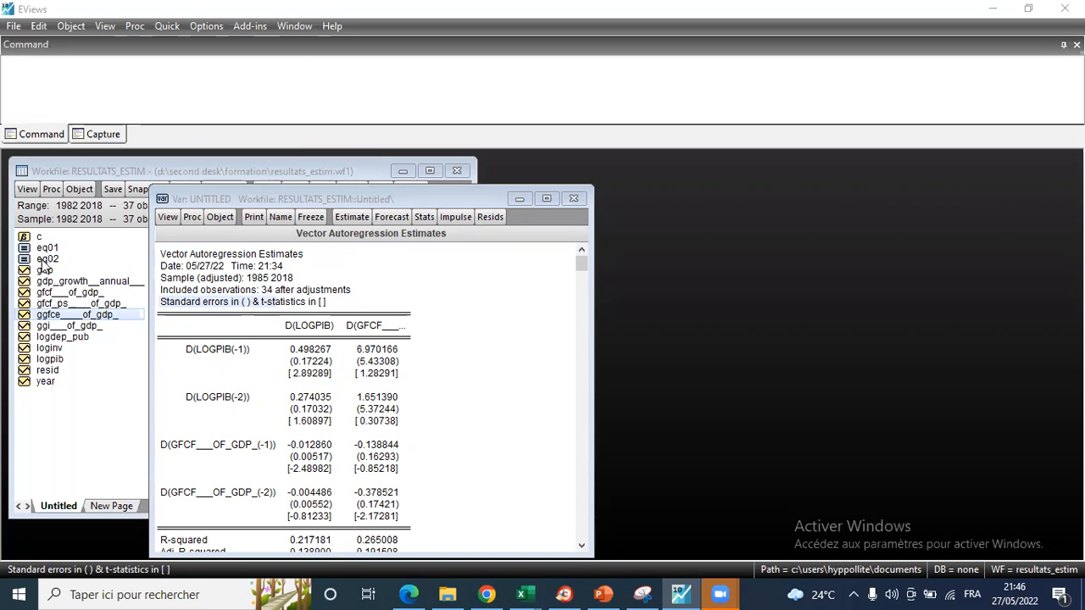
- Run the lag length criteria test on the VAR with 5 lags to include
left_click(168, 217)
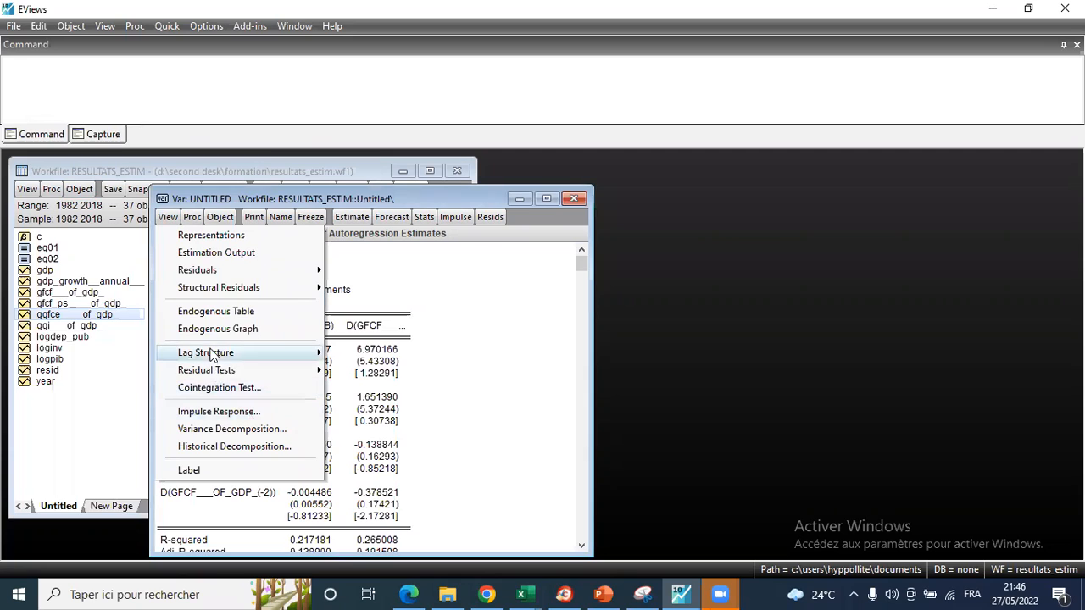
mouse_move(212, 354)
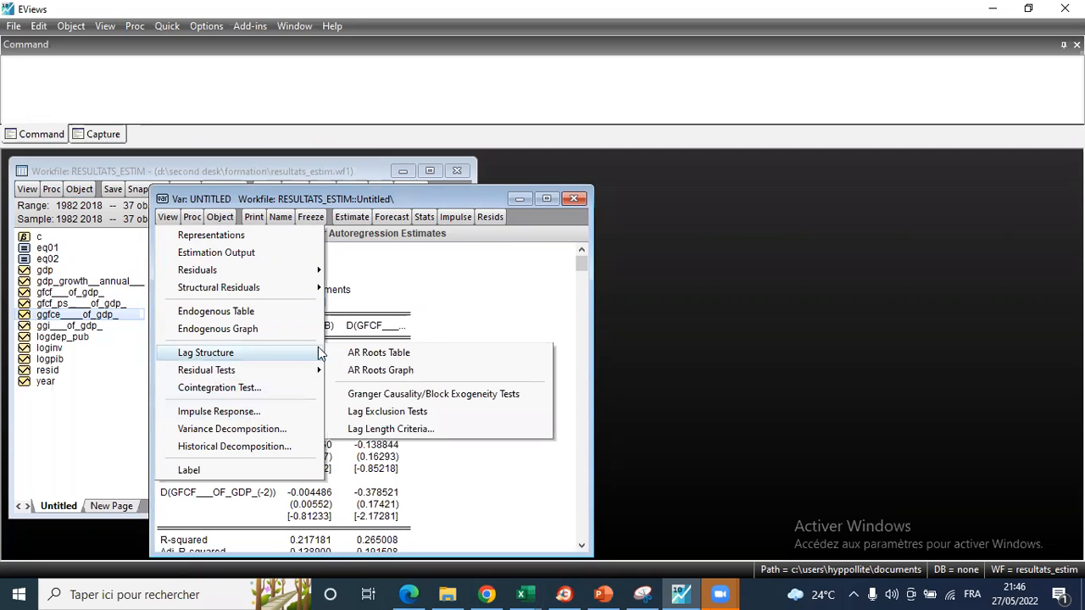
left_click(403, 429)
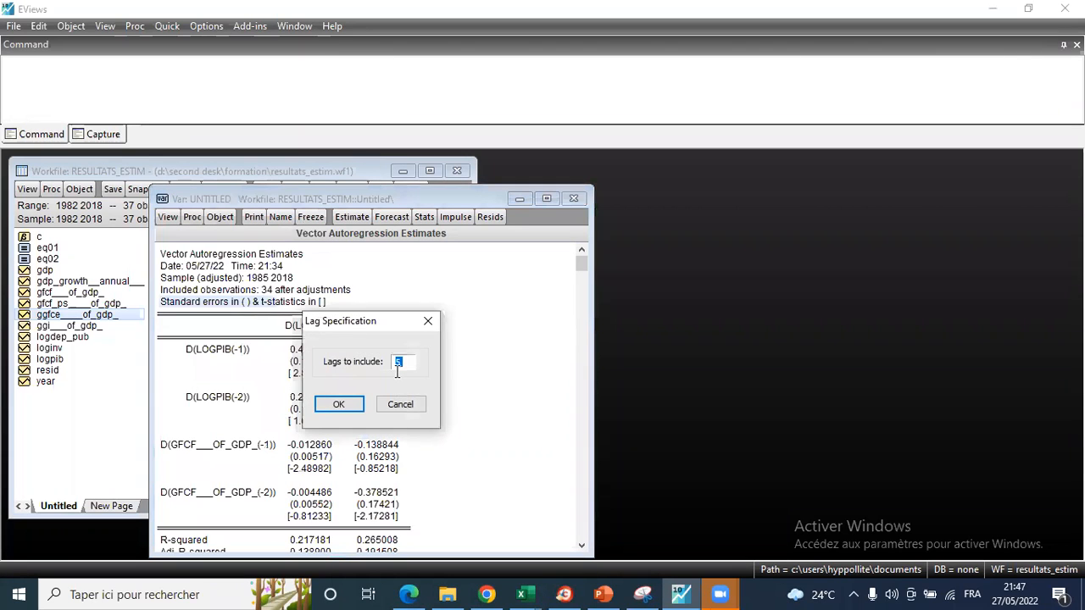
left_click(338, 403)
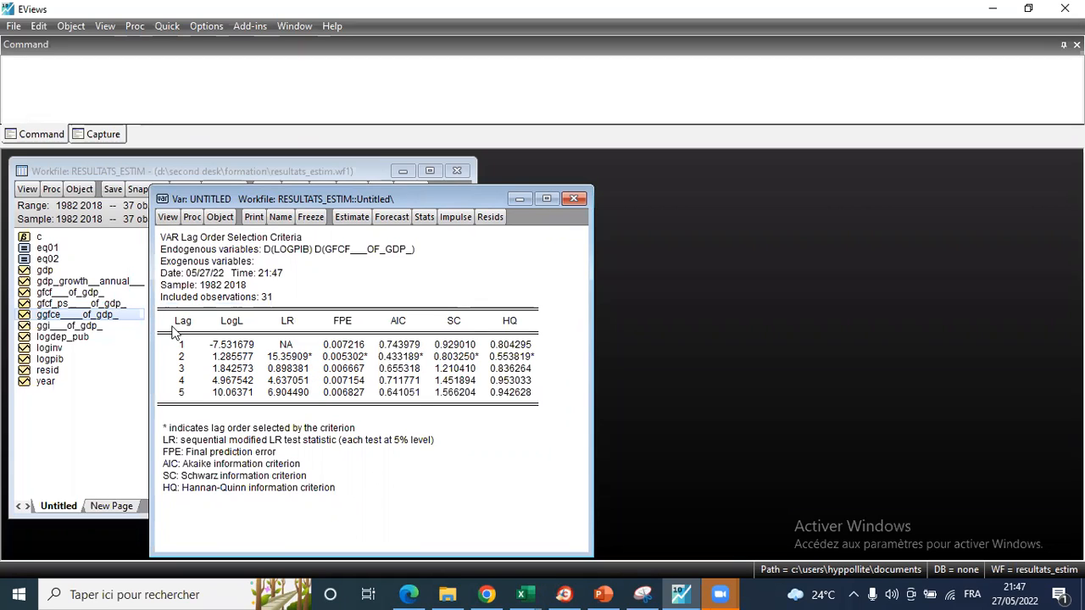
- Examine the lag 2 row across the LR, FPE, AIC, SC and HQ criteria in the lag order selection table
left_click_drag(179, 348, 180, 398)
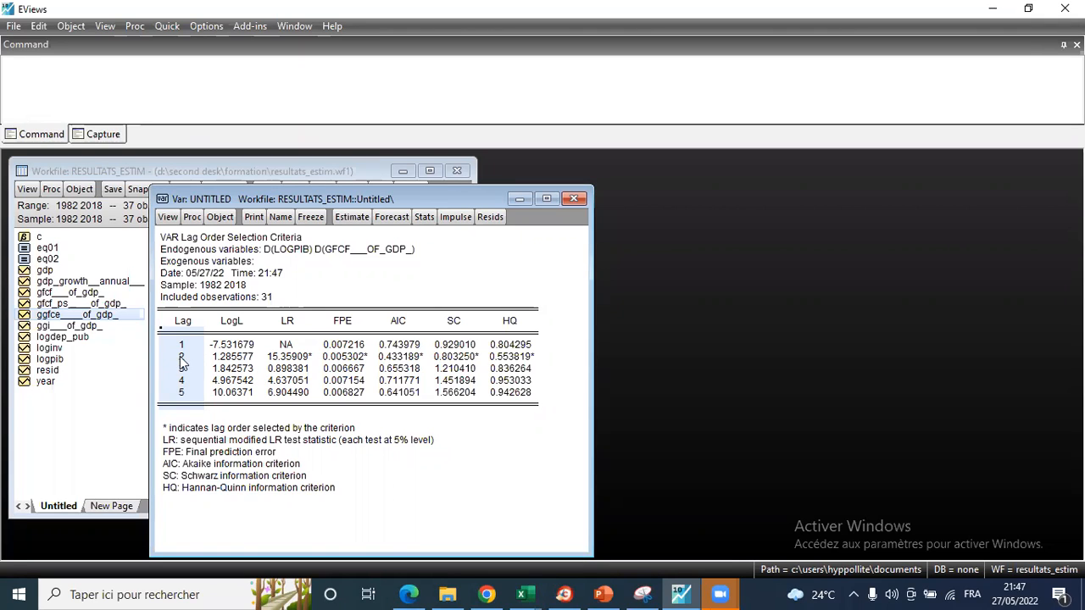
left_click_drag(180, 360, 304, 357)
left_click_drag(486, 370, 527, 362)
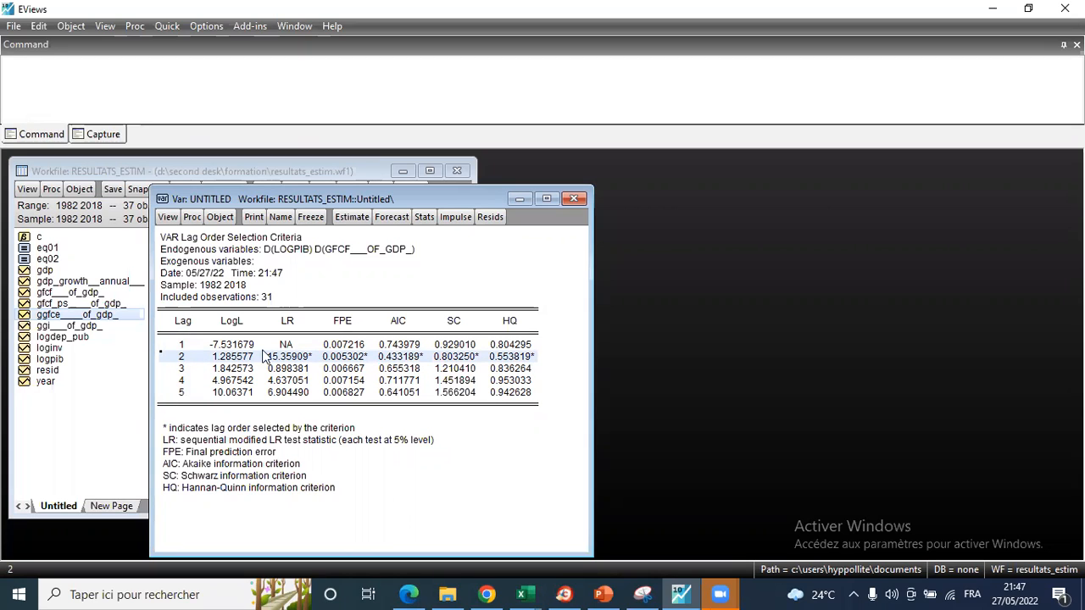
left_click(333, 361)
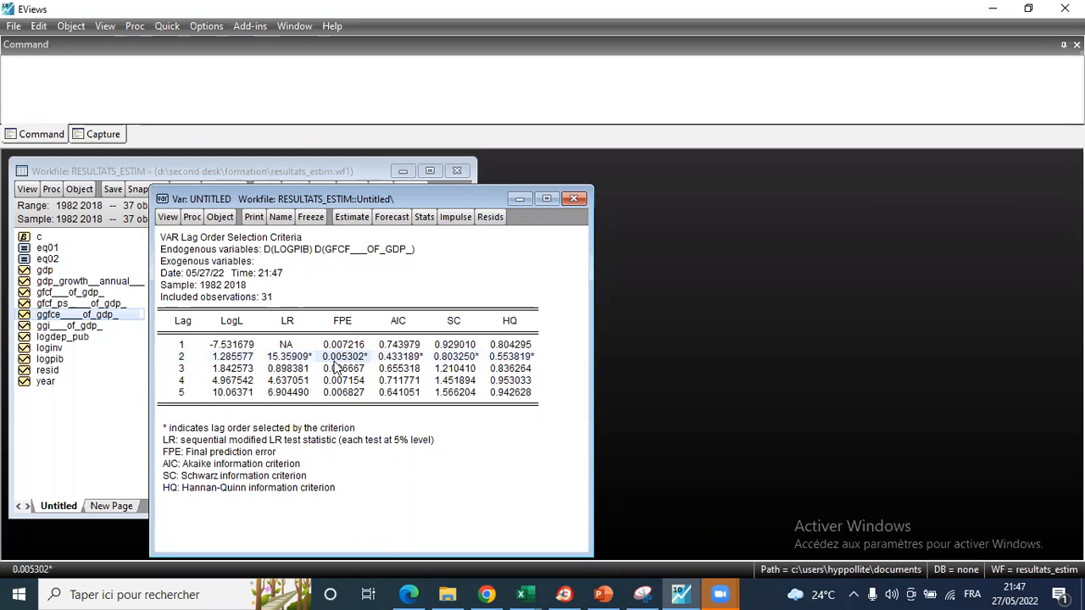
left_click(398, 357)
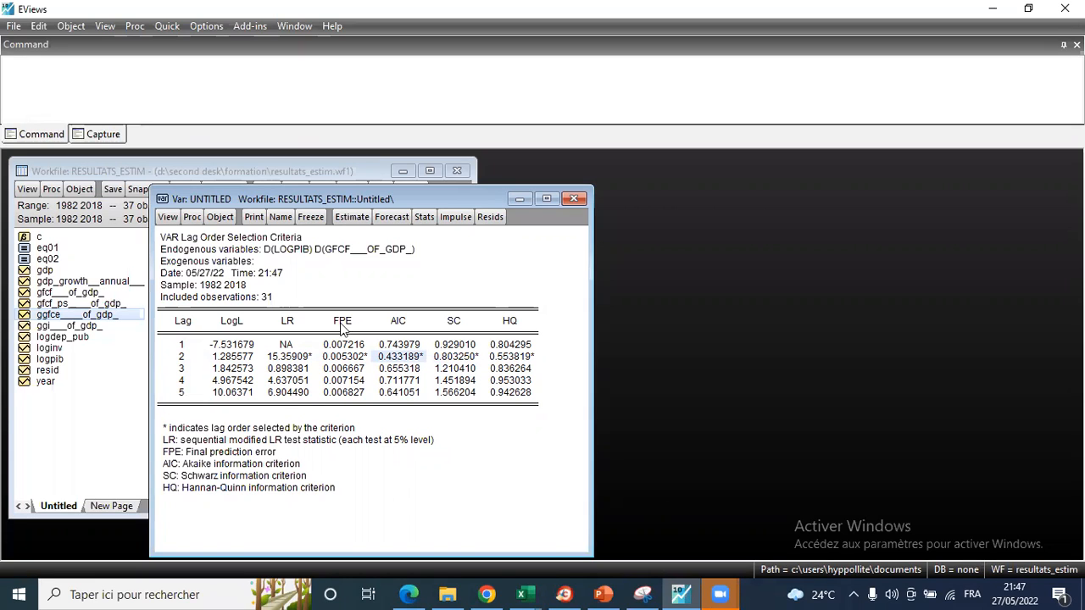
- Re-estimate the standard VAR of d(logpib) and d(gfcf___of_gdp_) with lag interval 1 2 and no exogenous variables
left_click(356, 219)
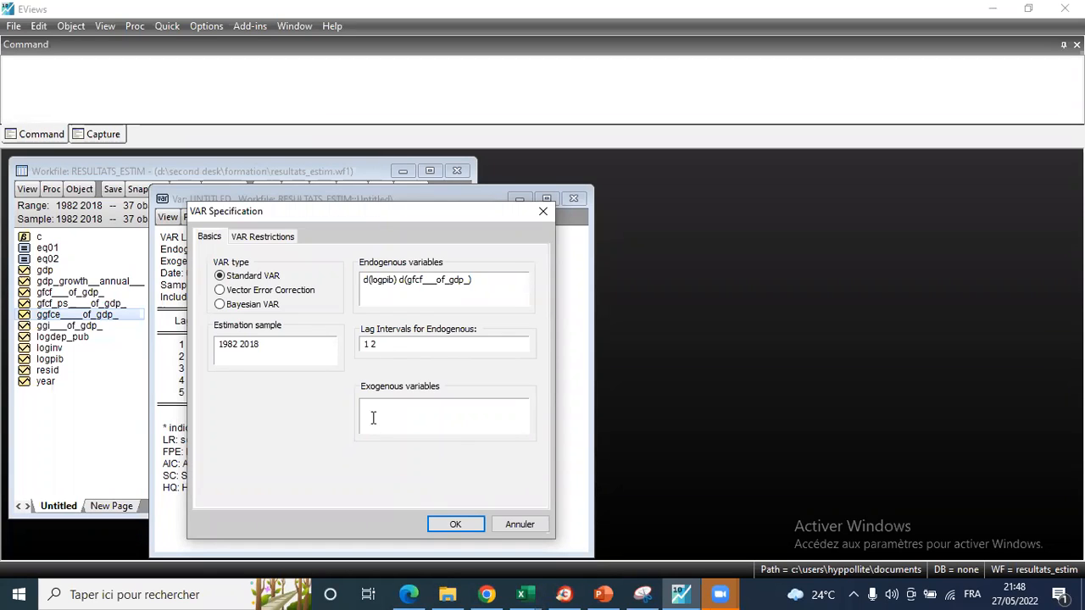
left_click(461, 525)
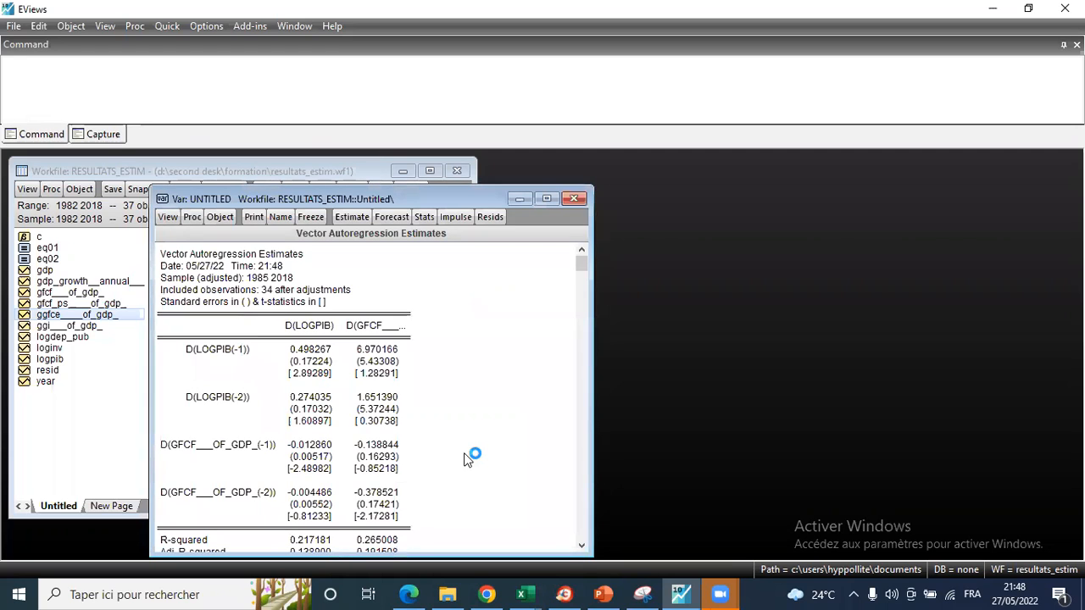
- Run the lag length criteria test on the re-estimated VAR with 5 lags to include, and highlight the lag 2 row from LogL to HQ
left_click(167, 216)
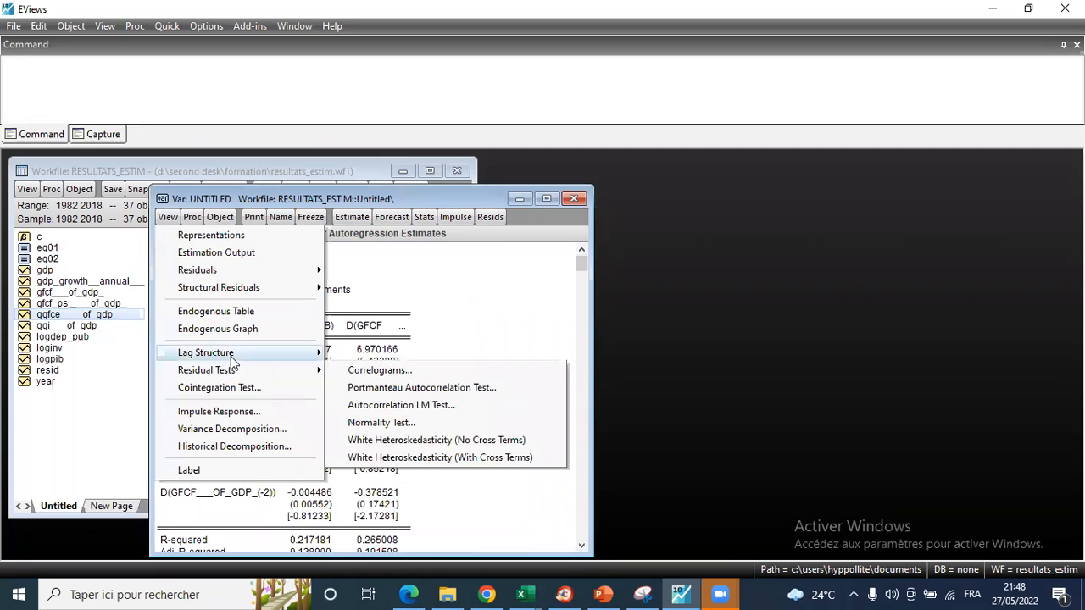
mouse_move(307, 354)
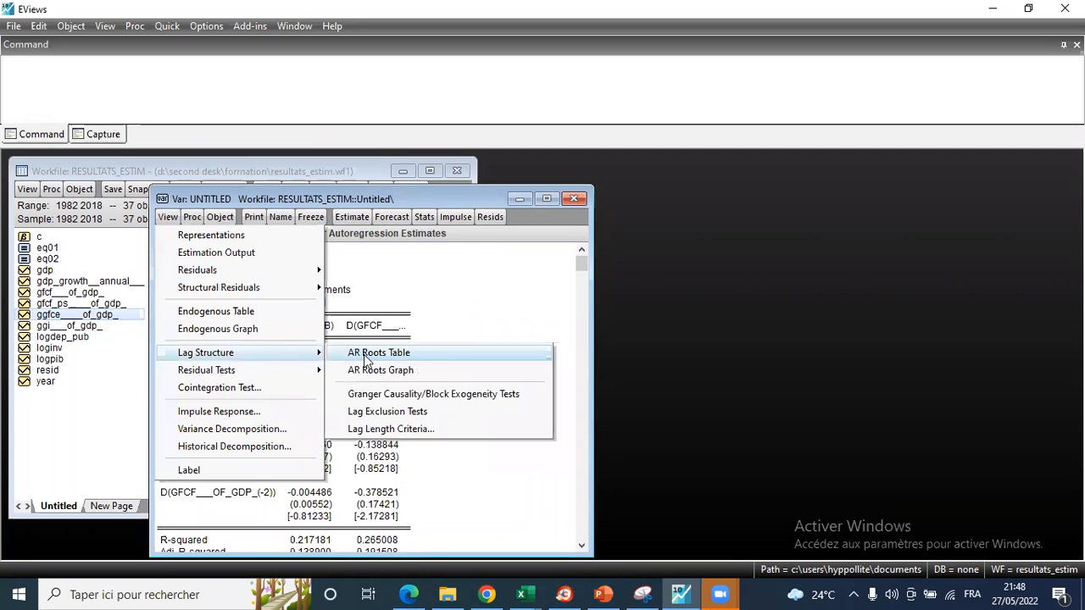
left_click(401, 432)
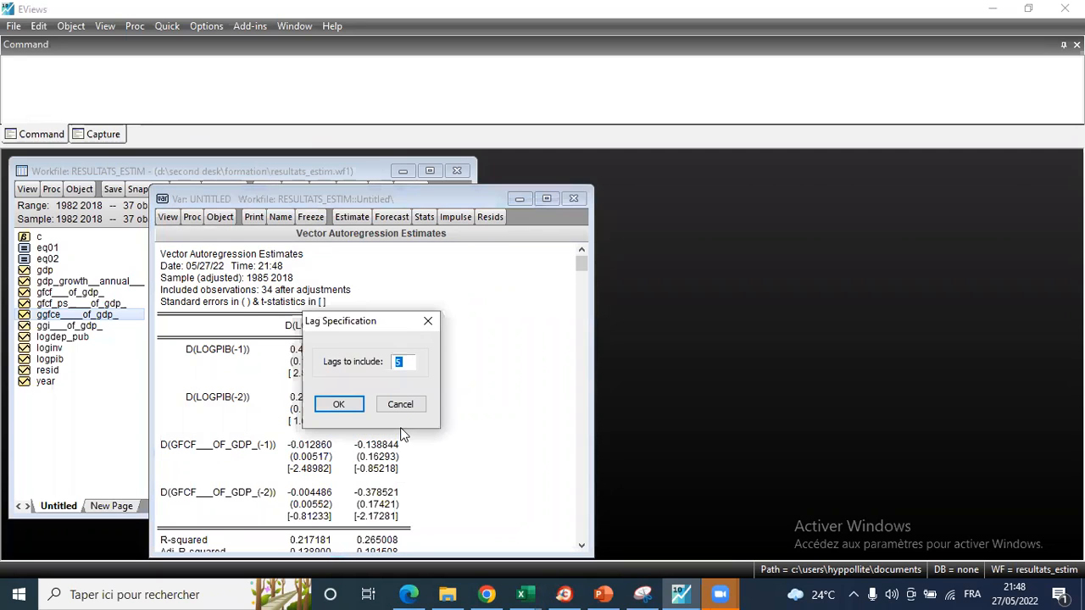
key("Return")
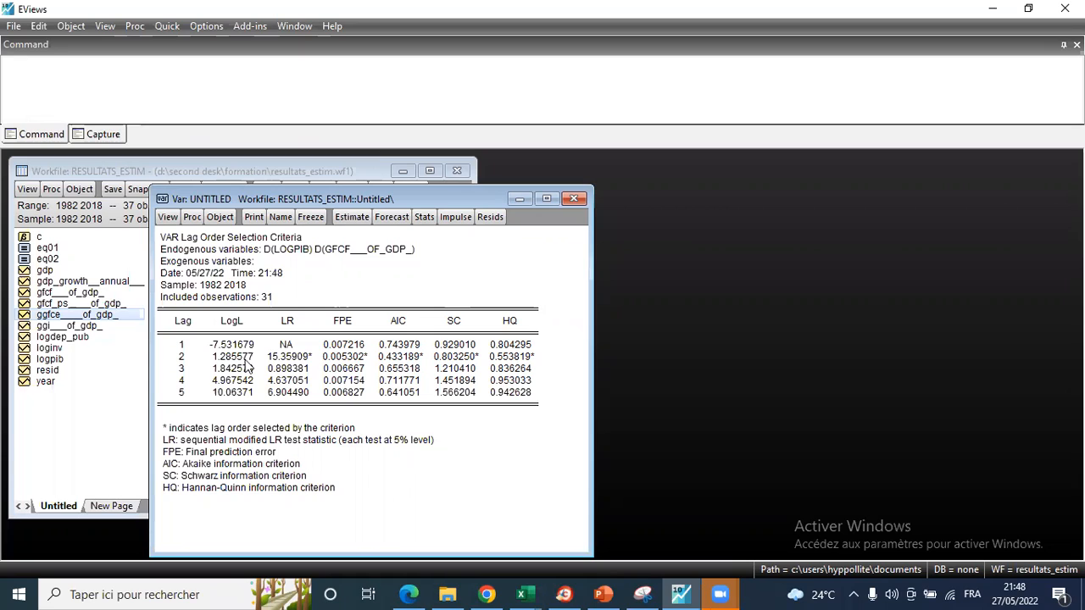
left_click_drag(233, 357, 544, 354)
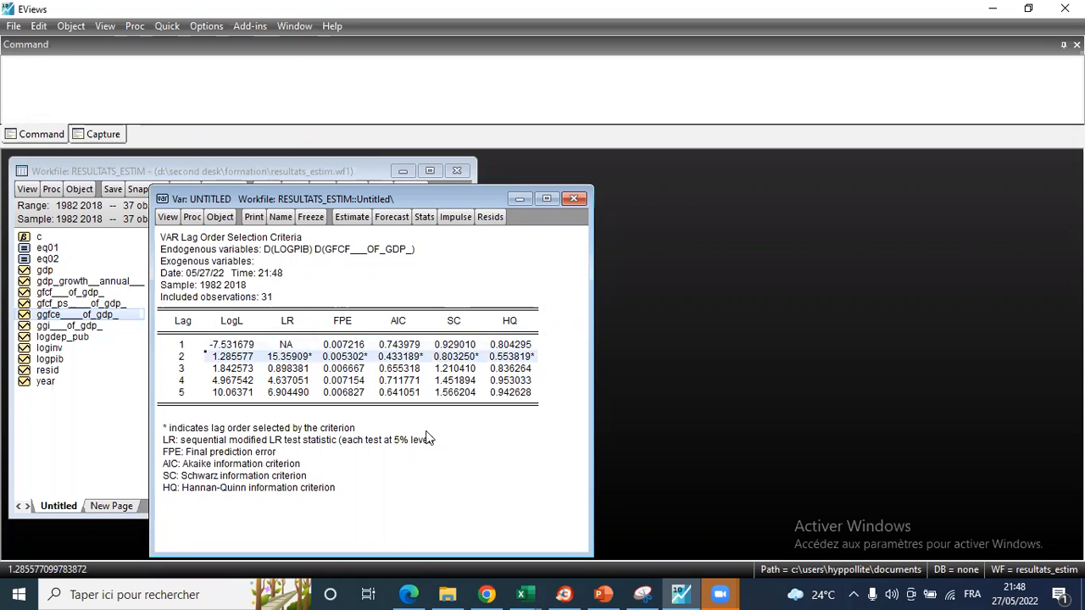
left_click(278, 360)
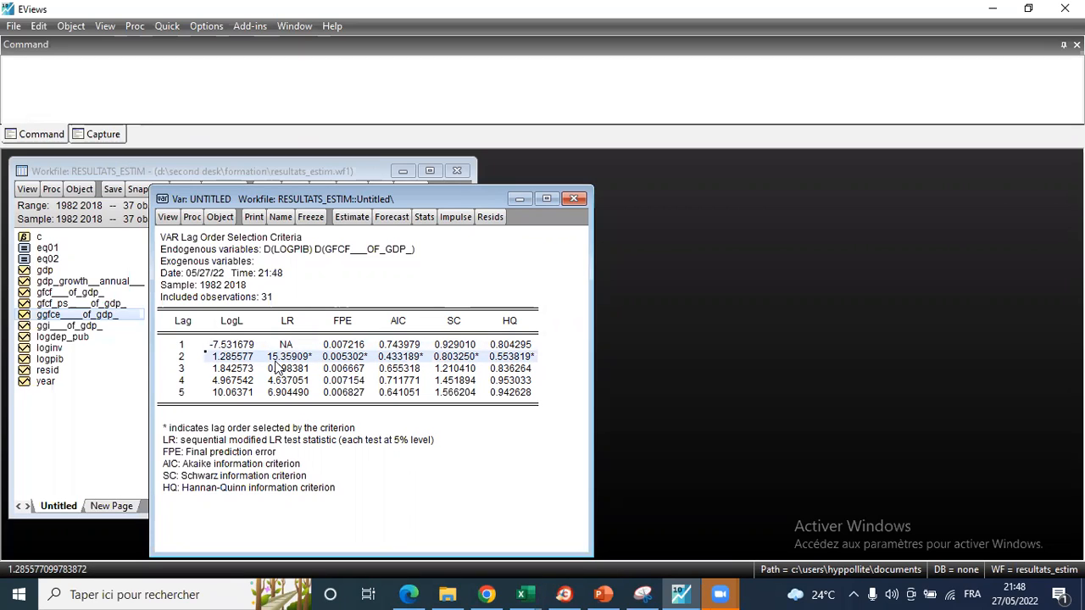